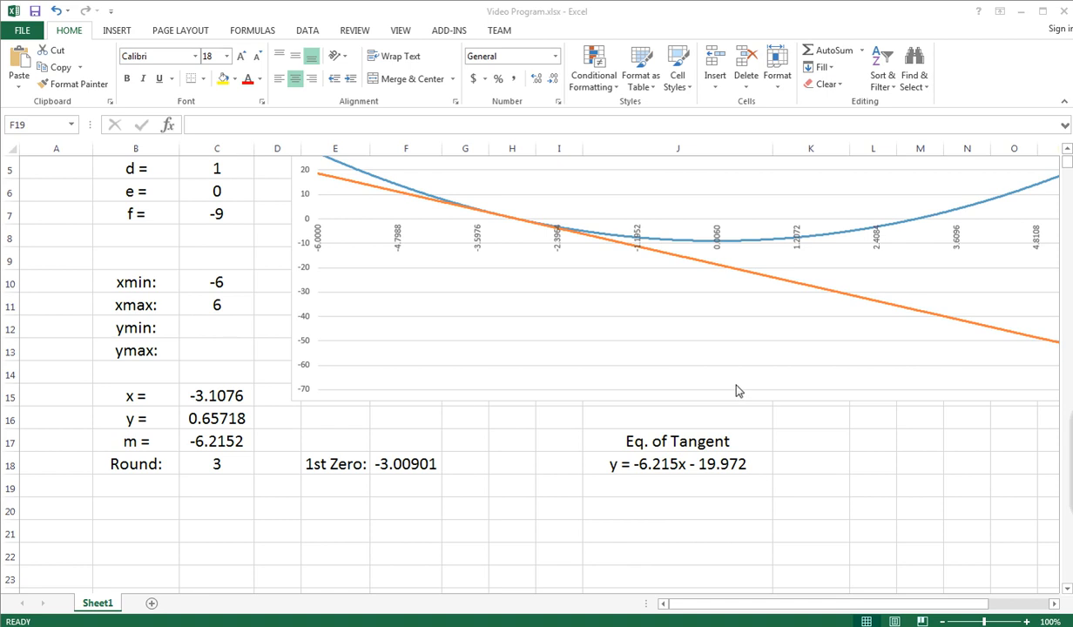
# Label cell E96 above the x, y and Tang table as "Min"
pyautogui.click(1069, 163)
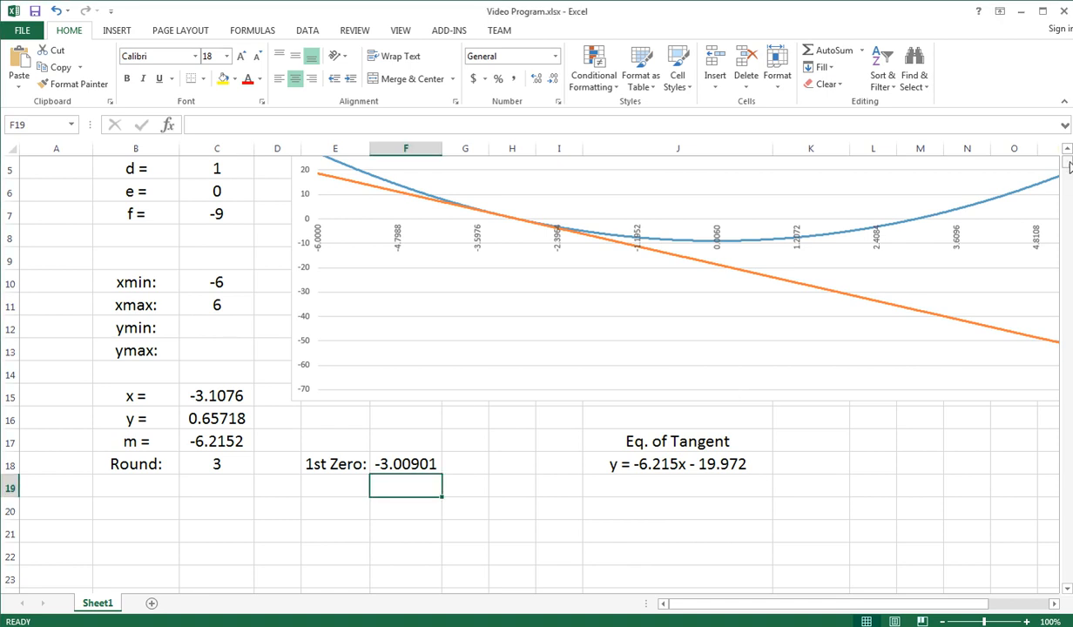
pyautogui.moveTo(1069, 165); pyautogui.dragTo(1068, 199)
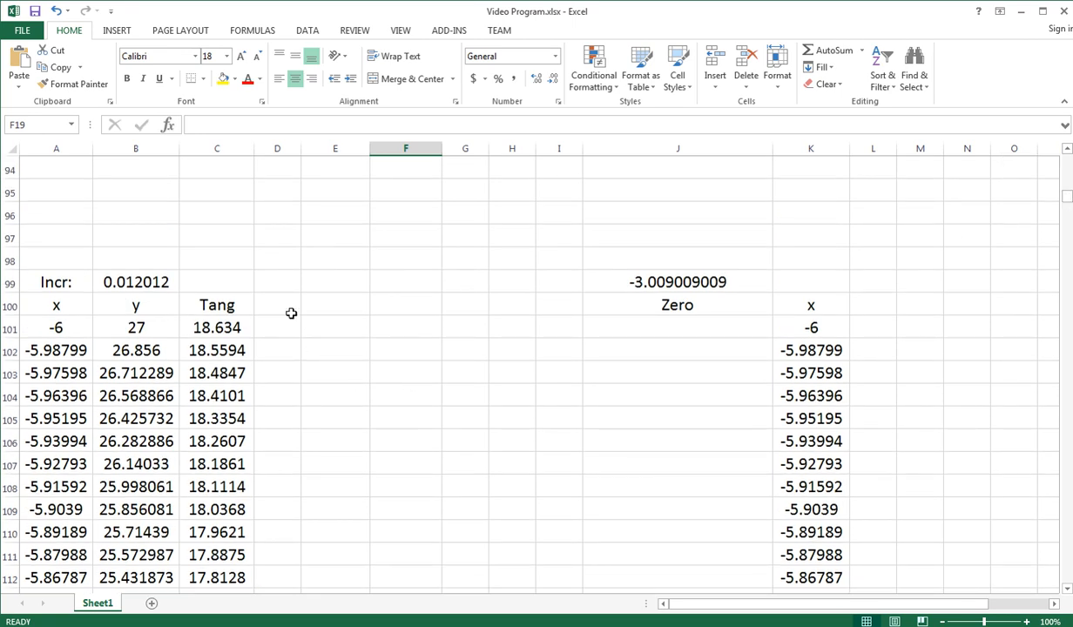
pyautogui.click(326, 303)
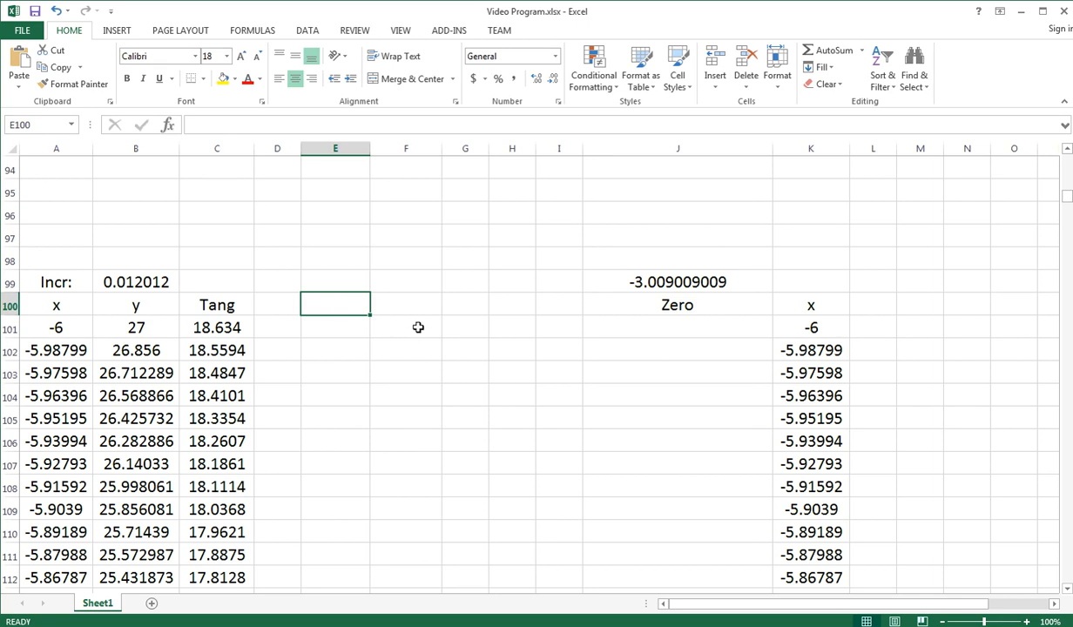
pyautogui.write('M')
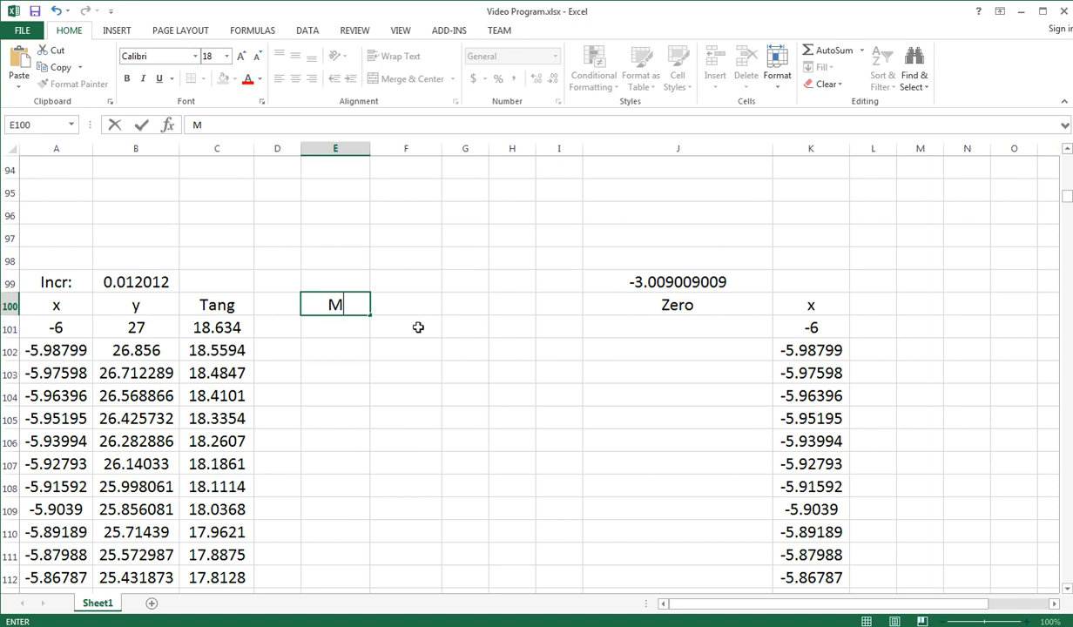
pyautogui.press('BackSpace')
pyautogui.click(336, 213)
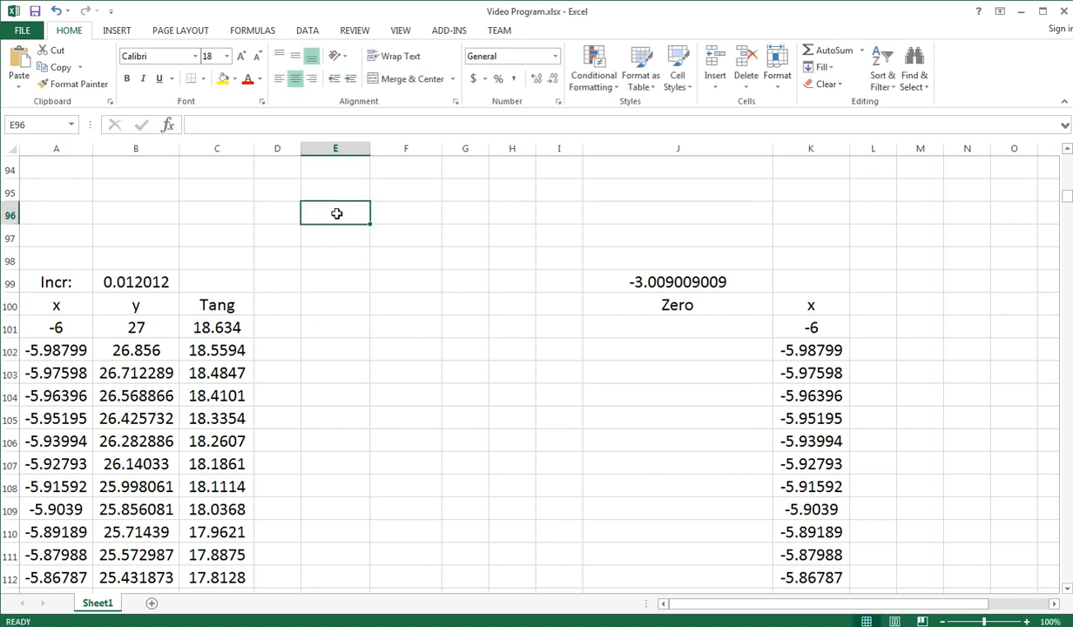
pyautogui.write('Min')
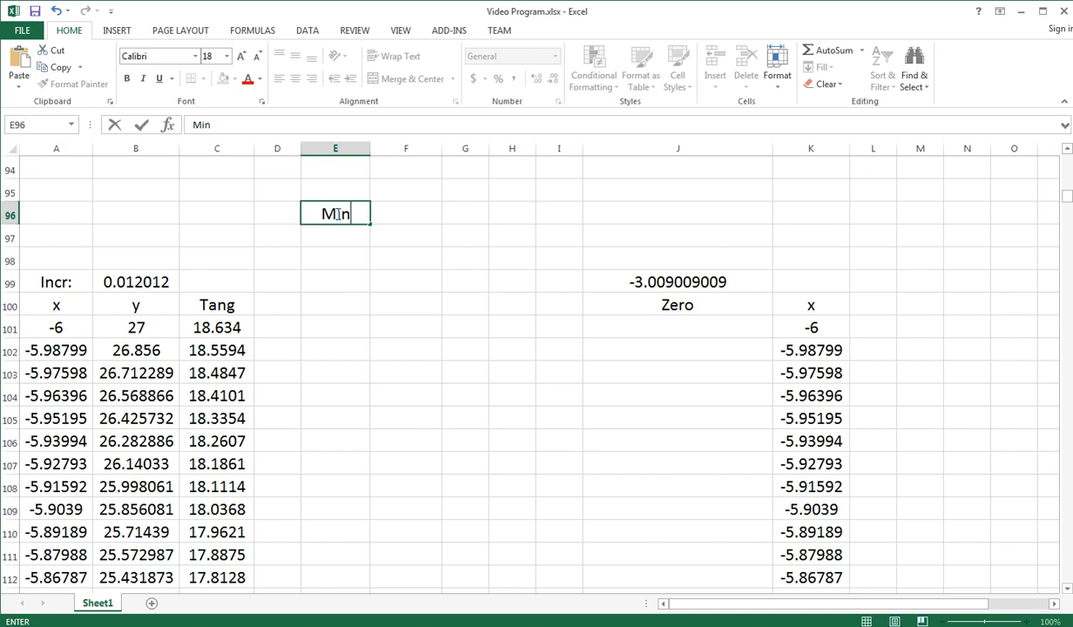
pyautogui.press('Return')
# Enter a formula in E97 that returns the minimum of the y values in B101:B1100
pyautogui.write('=min(')
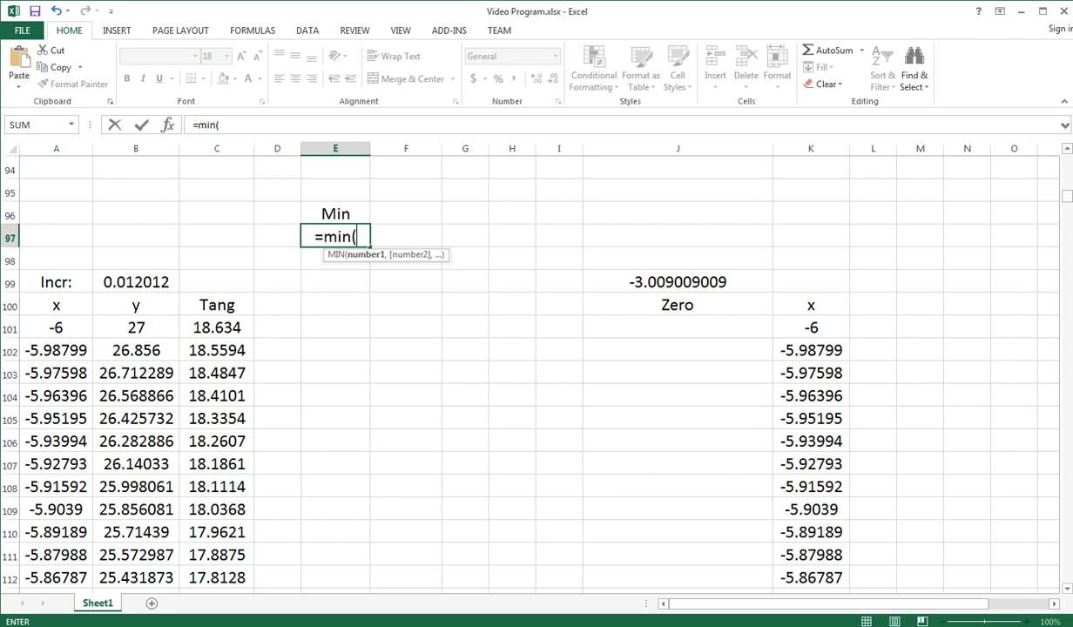
pyautogui.click(143, 328)
pyautogui.moveTo(143, 327); pyautogui.dragTo(144, 531)
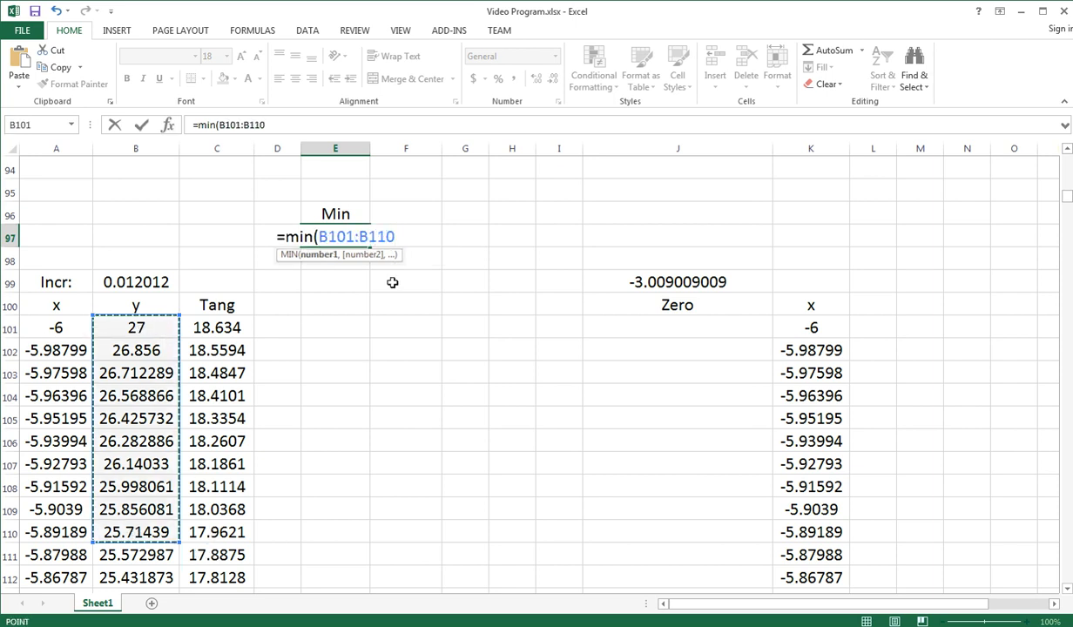
pyautogui.click(396, 236)
pyautogui.write('0')
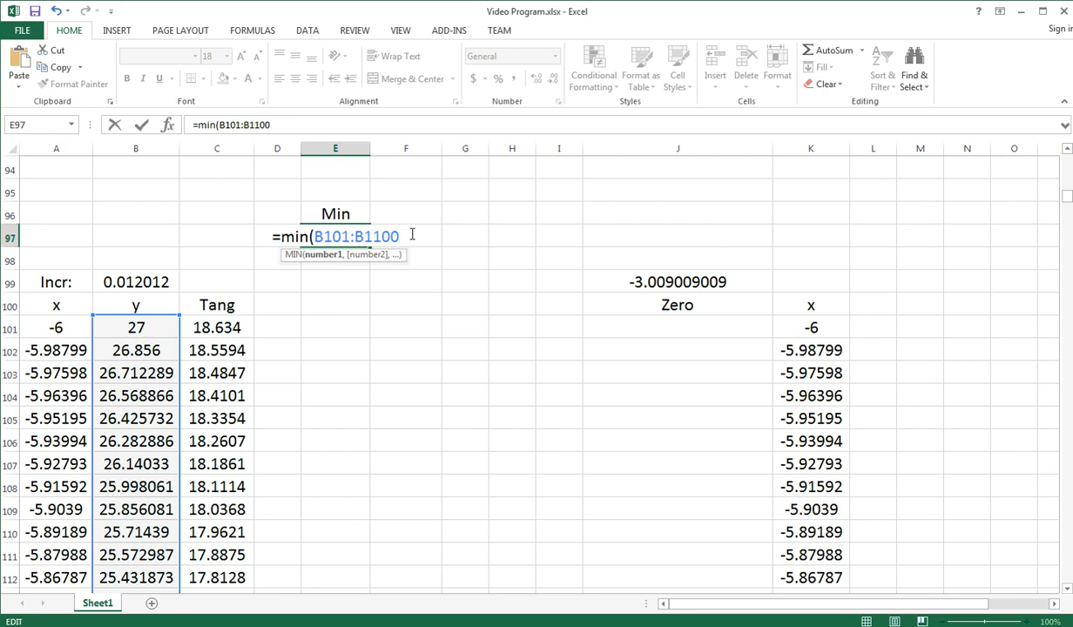
pyautogui.press('Return')
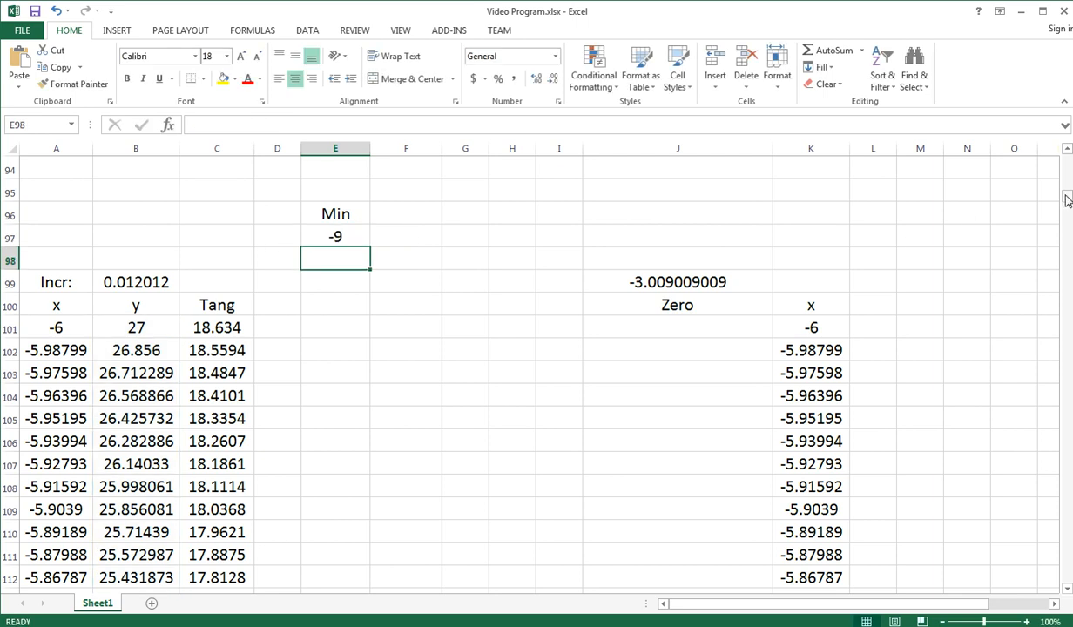
# Label cell F96, beside the Min heading, as "Max"
pyautogui.moveTo(1067, 200); pyautogui.dragTo(1008, 397)
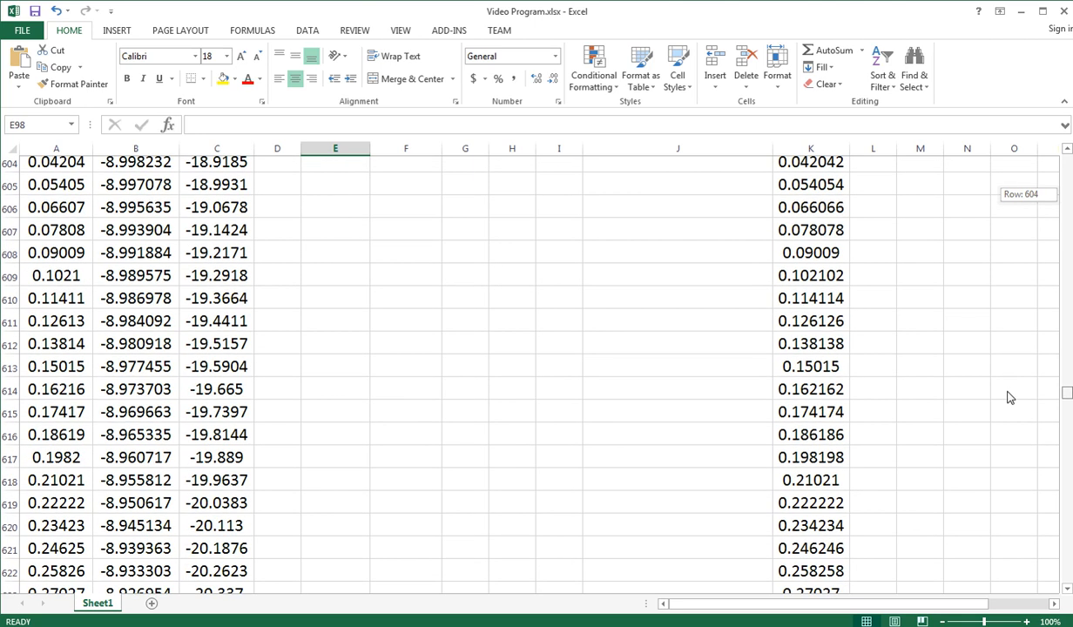
pyautogui.moveTo(1008, 397); pyautogui.dragTo(989, 189)
pyautogui.click(331, 402)
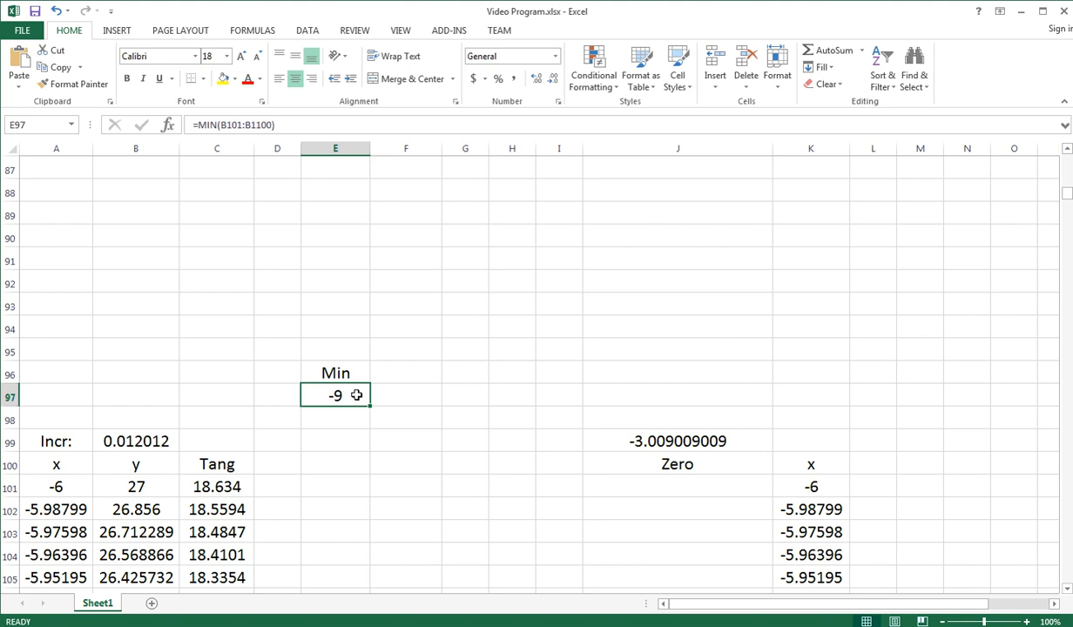
pyautogui.click(397, 375)
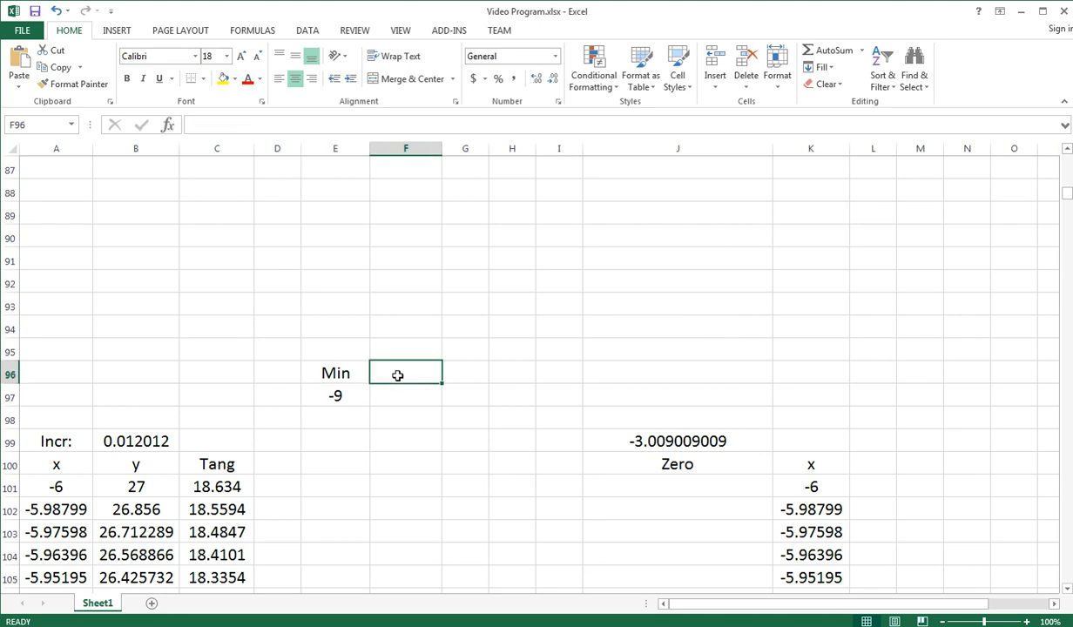
pyautogui.write('max')
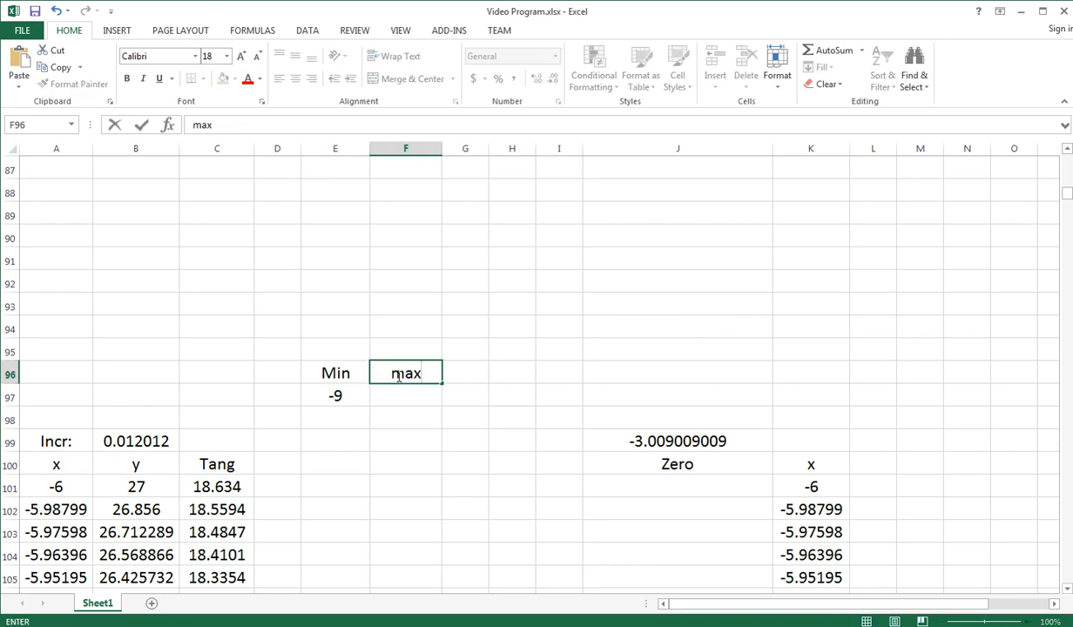
pyautogui.press('BackSpace')
pyautogui.press('BackSpace')
pyautogui.press('BackSpace')
pyautogui.write('Max')
pyautogui.press('Return')
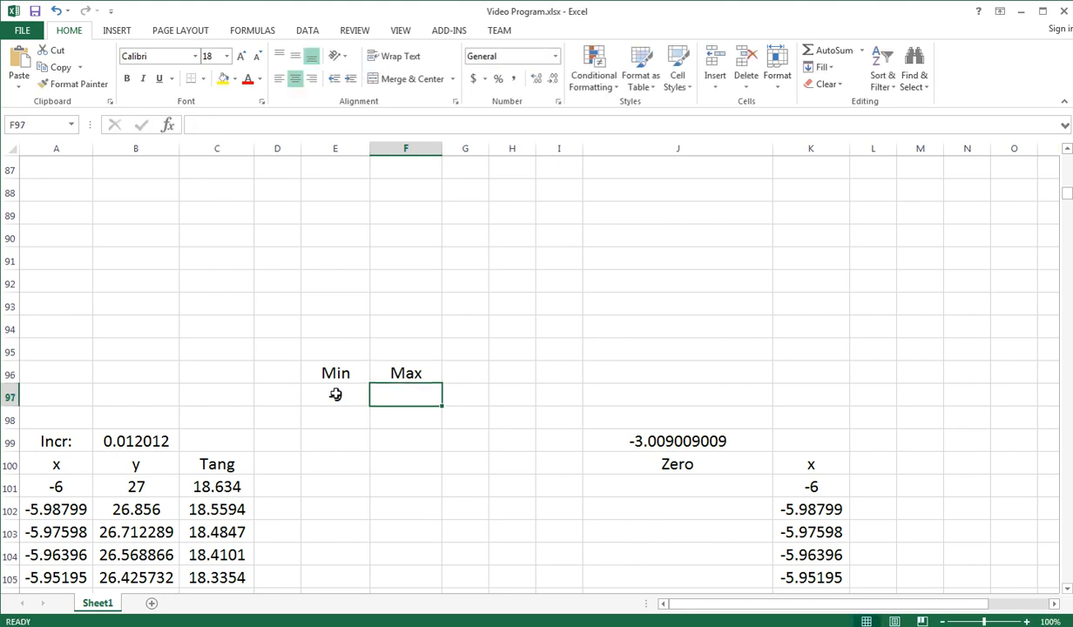
# Copy the text of the MIN formula in E97 into F97 with its range B101:B1100 kept as is
pyautogui.click(335, 395)
pyautogui.moveTo(278, 128); pyautogui.dragTo(185, 137)
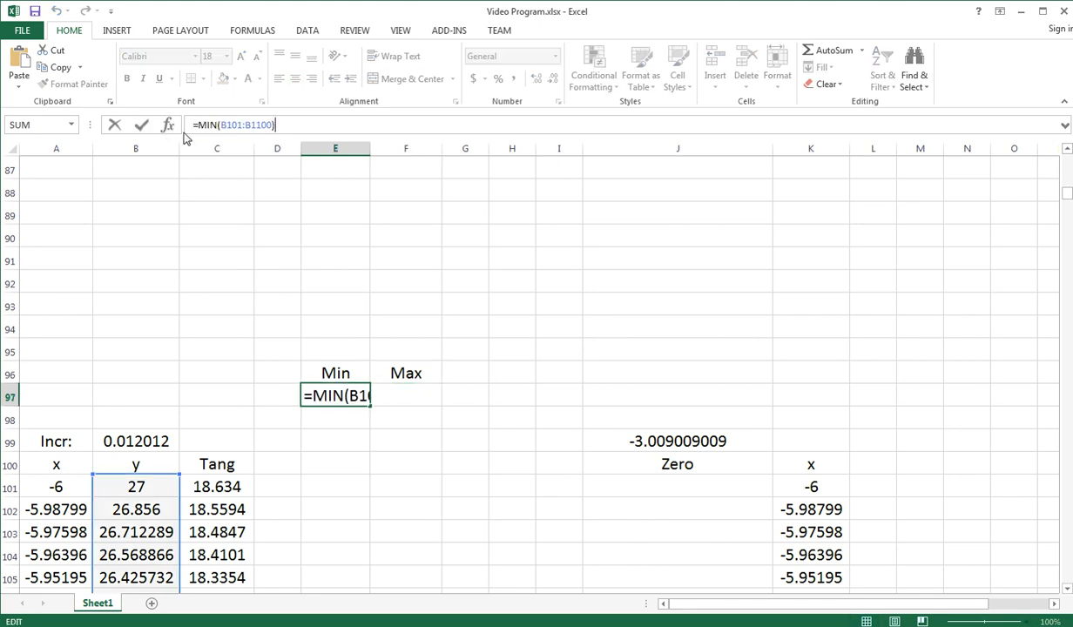
pyautogui.moveTo(292, 125); pyautogui.dragTo(177, 132)
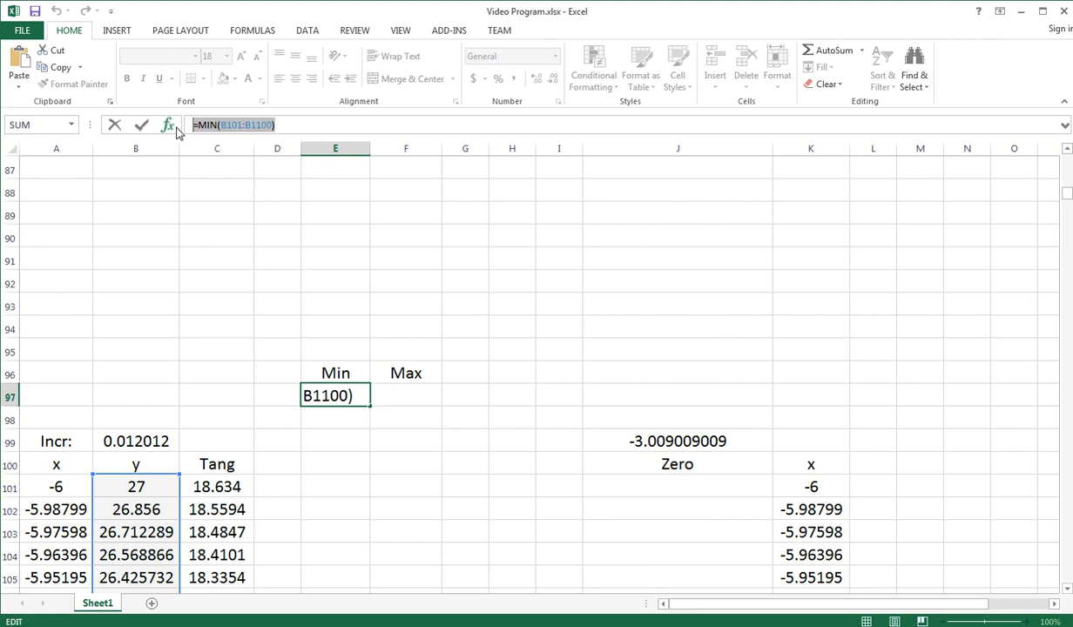
pyautogui.hotkey('ctrl', 'c')
pyautogui.press('Return')
pyautogui.click(411, 400)
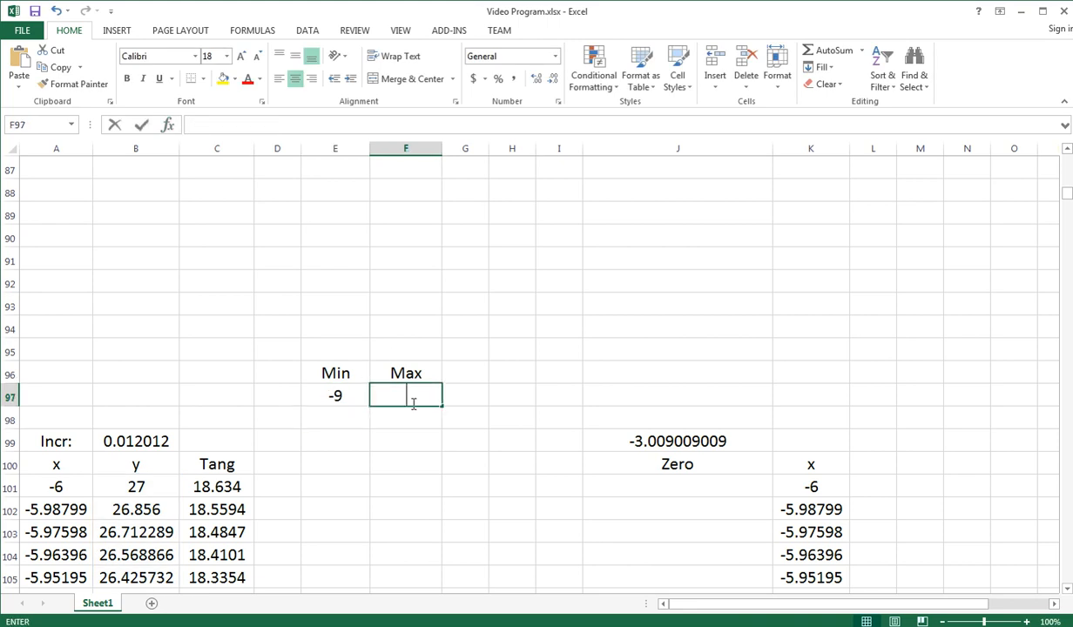
pyautogui.hotkey('ctrl', 'v')
# Change the function in F97's formula to MAX and enter it
pyautogui.click(377, 395)
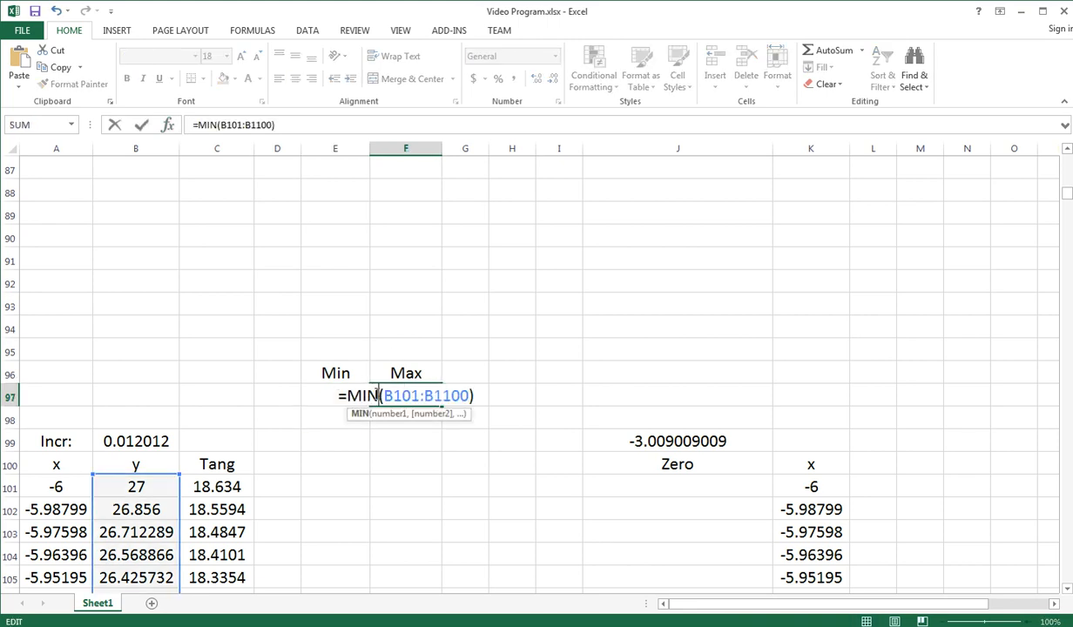
pyautogui.moveTo(380, 393); pyautogui.dragTo(364, 396)
pyautogui.write('ax')
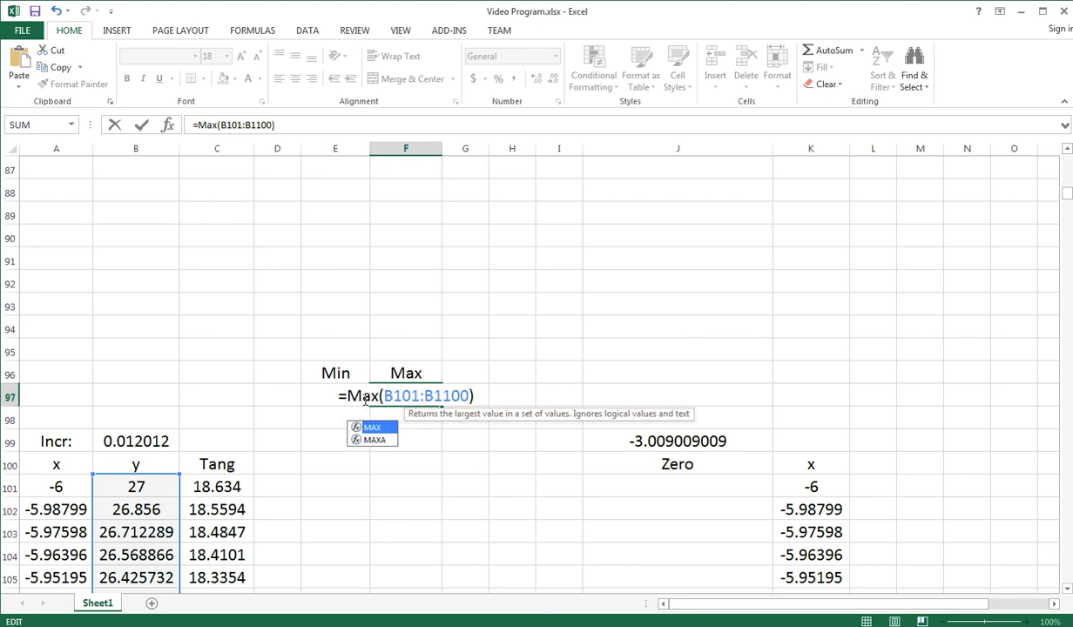
pyautogui.press('Return')
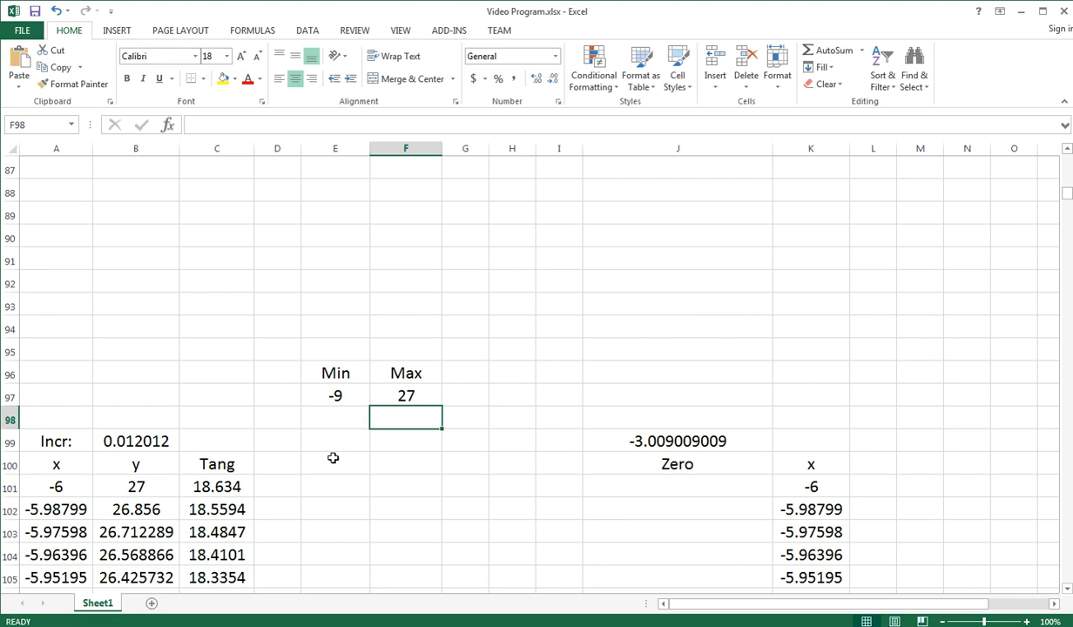
pyautogui.moveTo(137, 484); pyautogui.dragTo(137, 549)
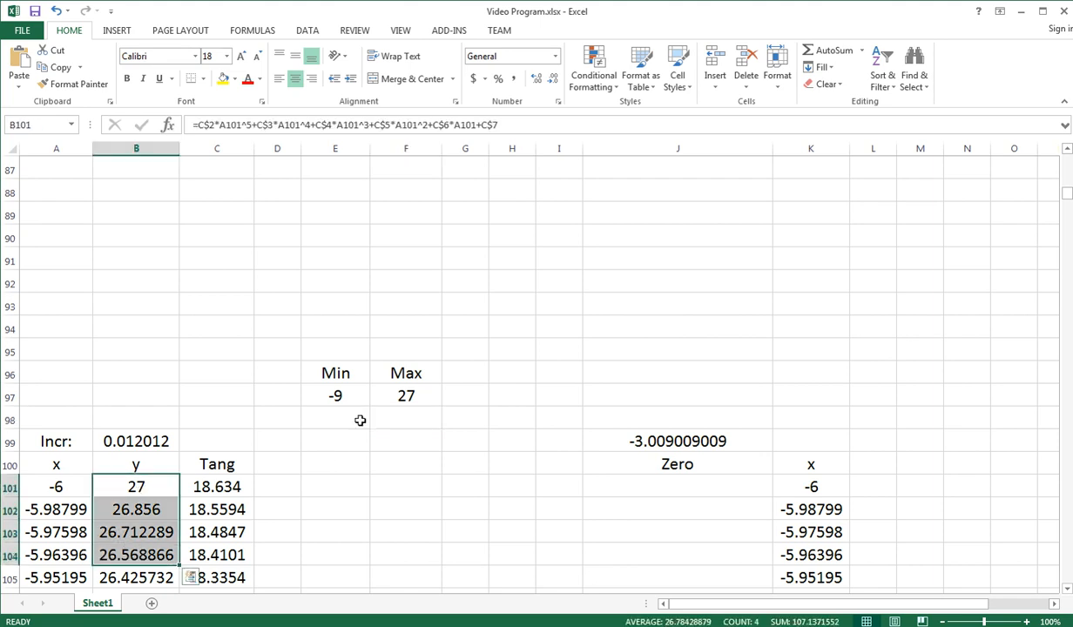
pyautogui.click(135, 524)
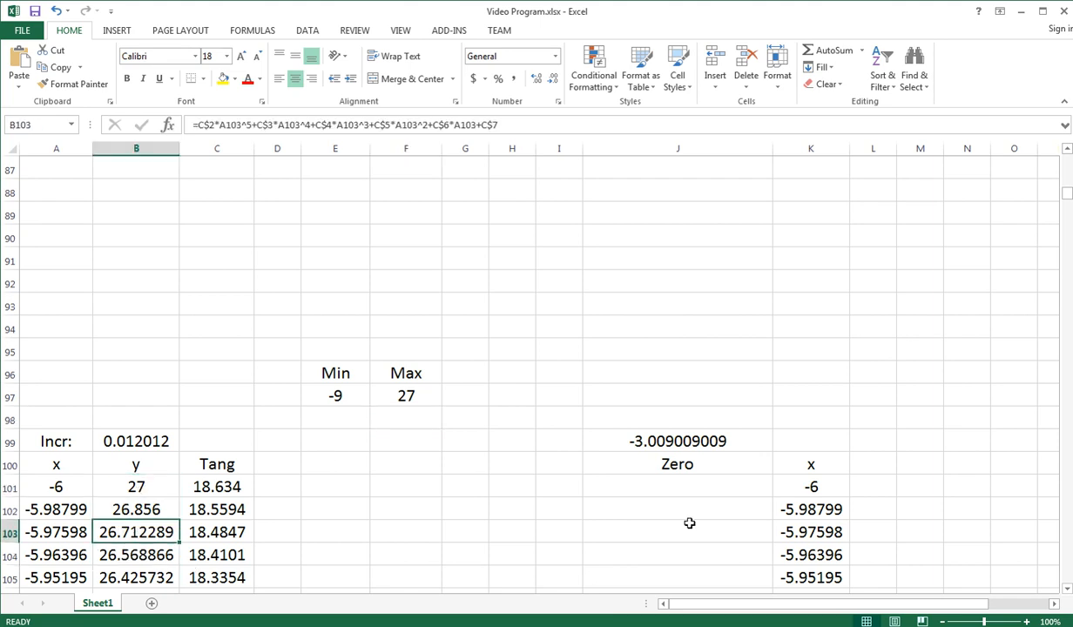
pyautogui.click(811, 537)
# Begin a VLOOKUP formula in E98 with the minimum in E97 as the lookup value
pyautogui.click(340, 417)
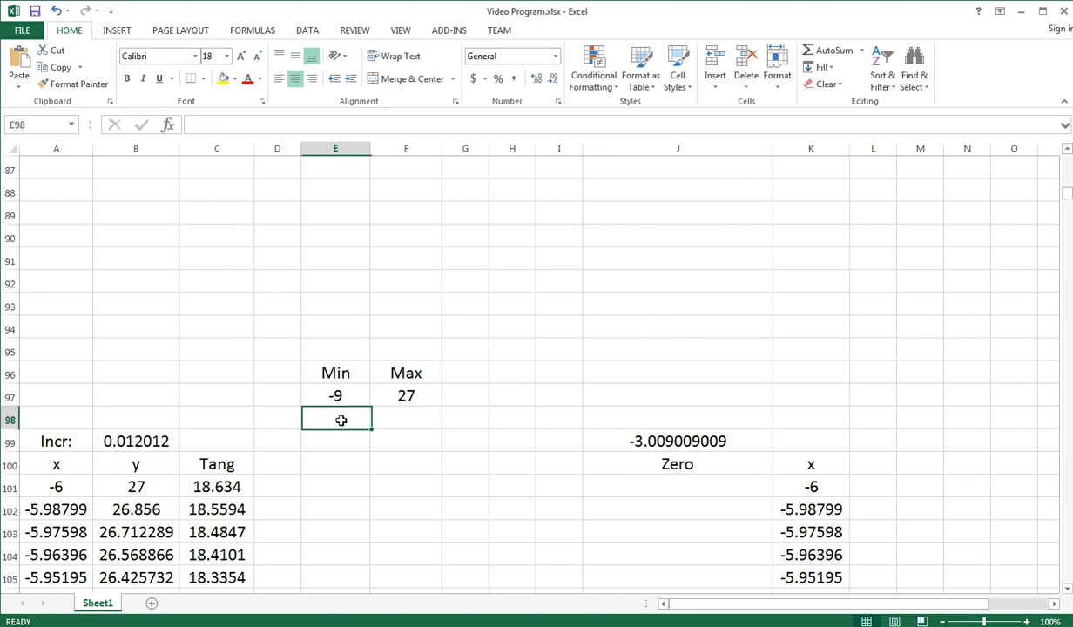
pyautogui.write('=vloo')
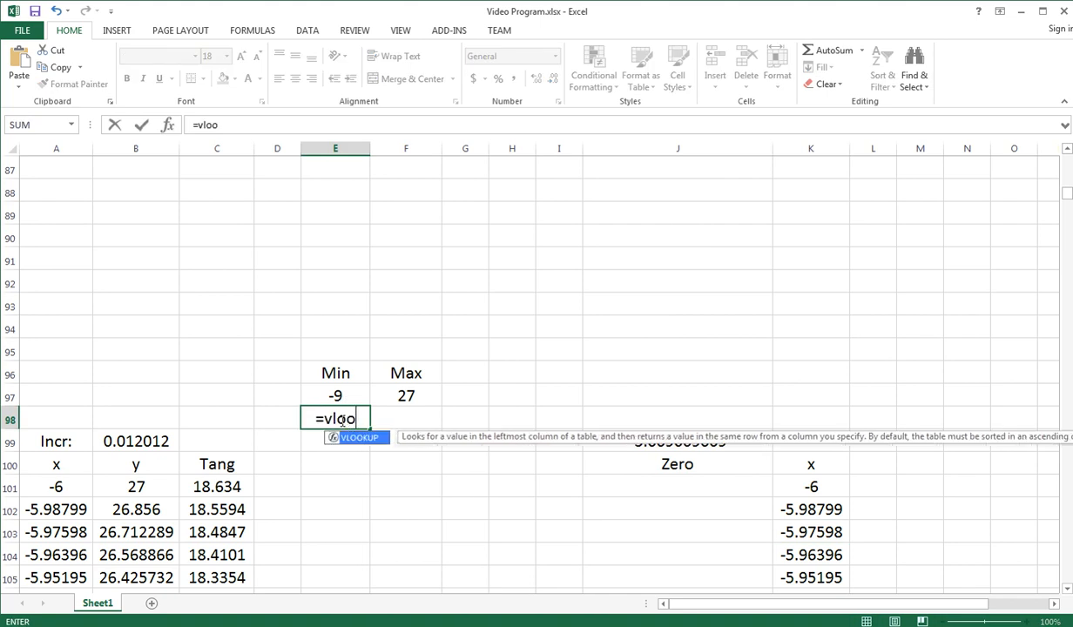
pyautogui.write('kup)')
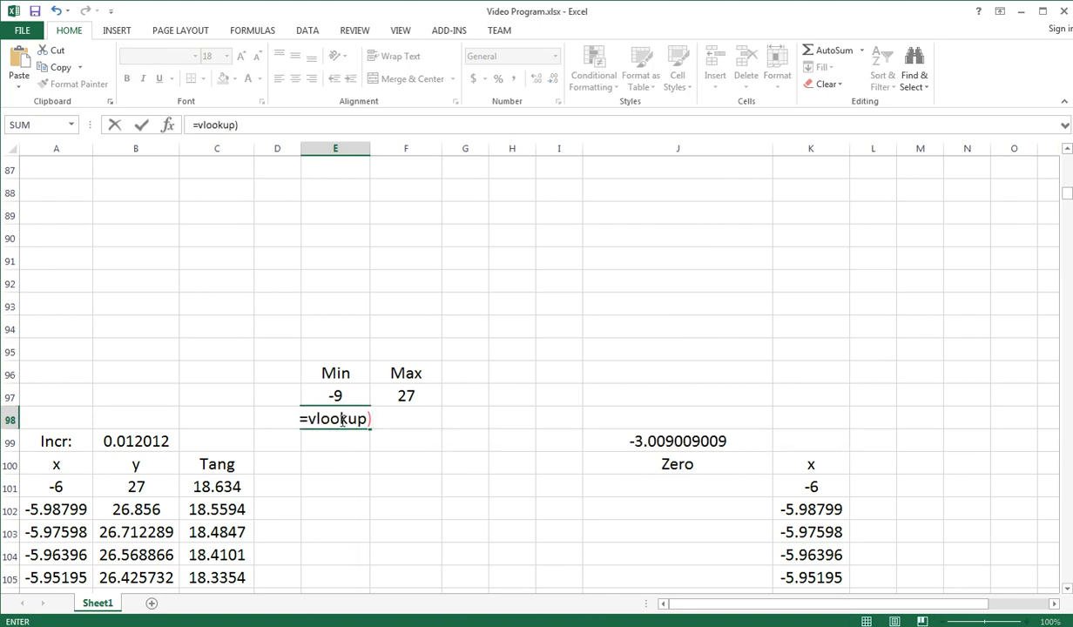
pyautogui.press('BackSpace')
pyautogui.write('(')
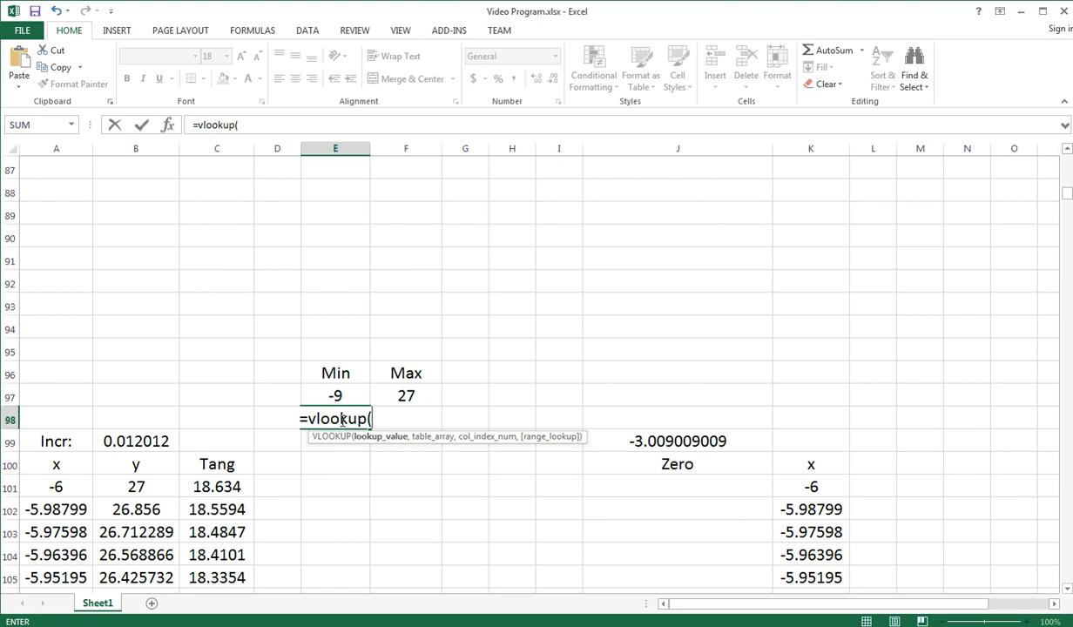
pyautogui.click(343, 397)
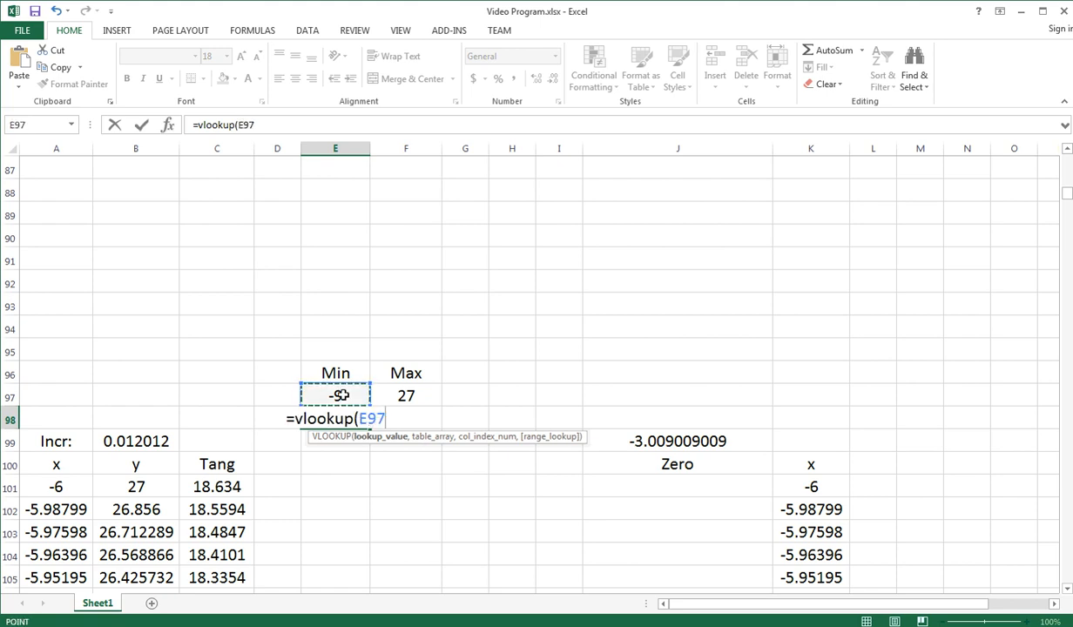
pyautogui.write(',')
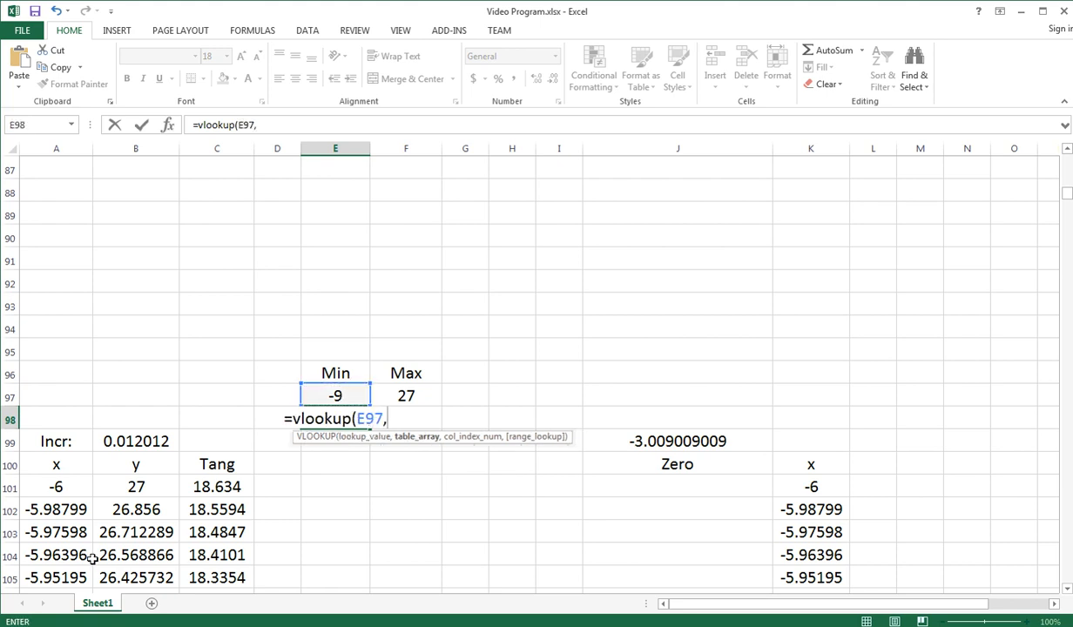
# Give the VLOOKUP formula in E98 the table range B101:K1100
pyautogui.moveTo(139, 489); pyautogui.dragTo(811, 589)
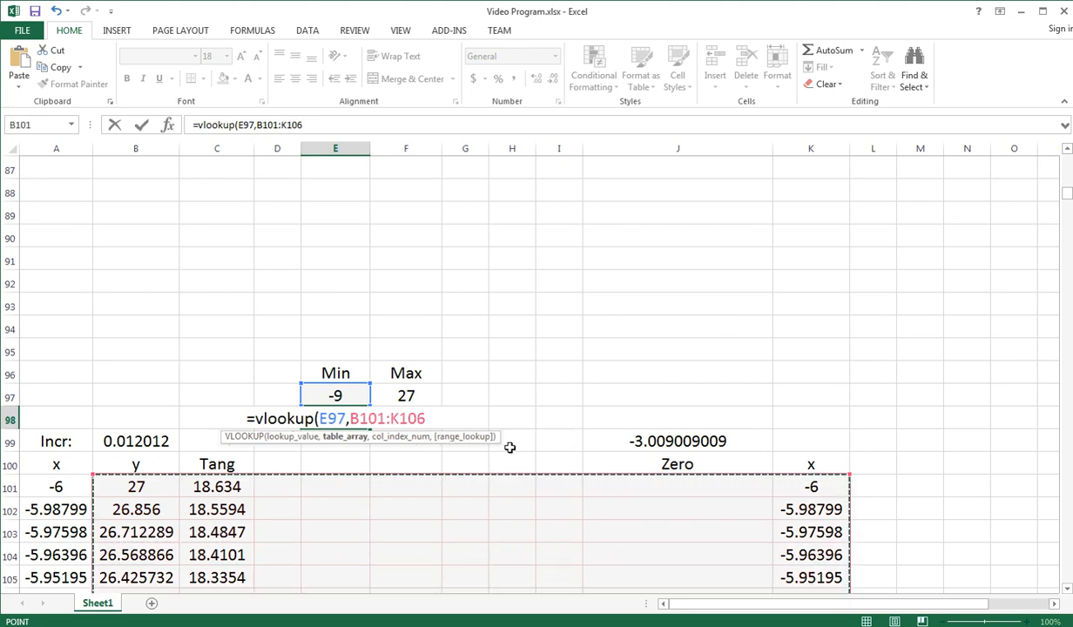
pyautogui.press('BackSpace')
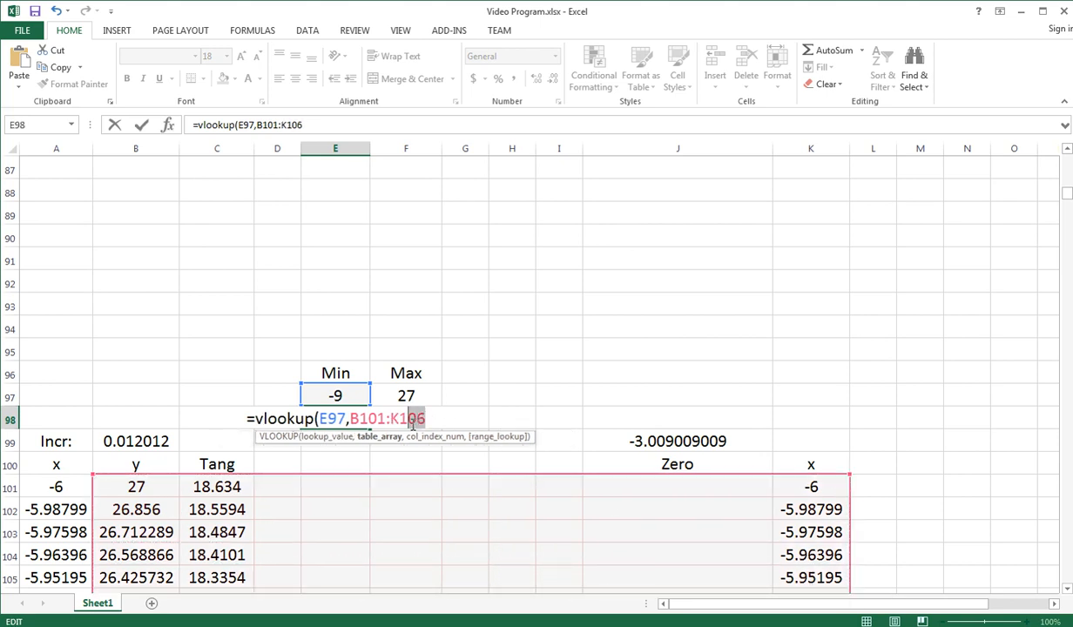
pyautogui.press('BackSpace')
pyautogui.write('100')
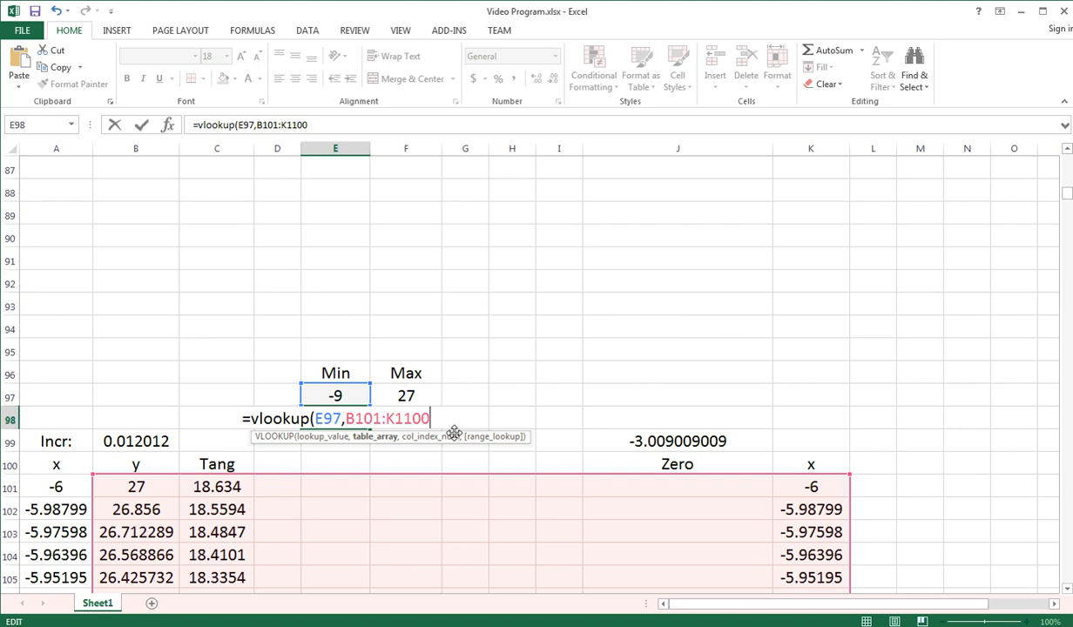
pyautogui.write(',')
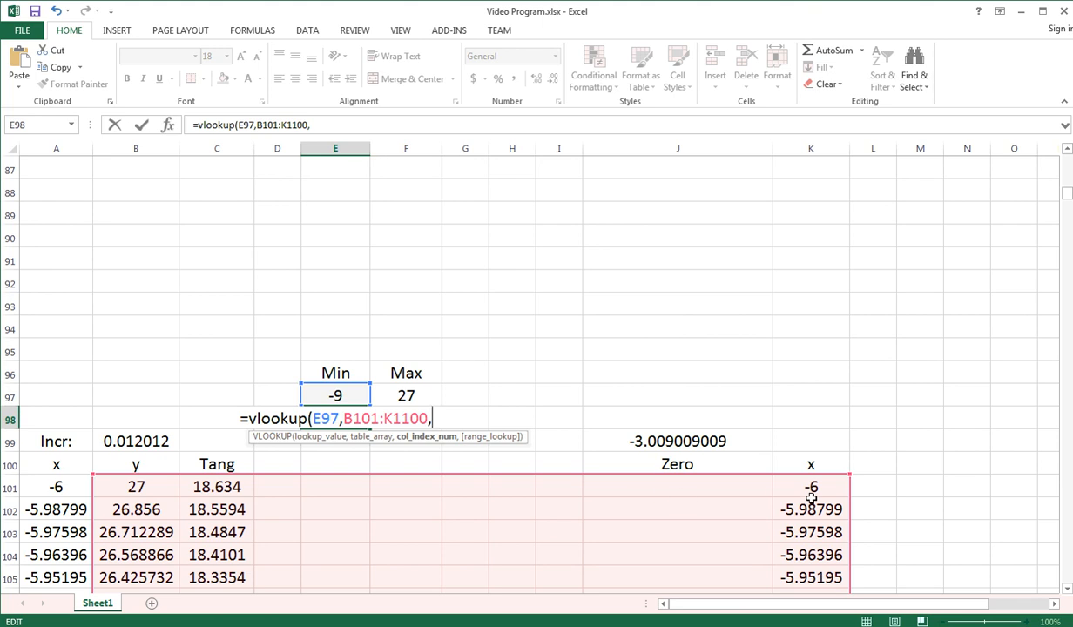
# Complete E98's VLOOKUP with column index 10 and FALSE for an exact match, and enter the formula
pyautogui.write('10')
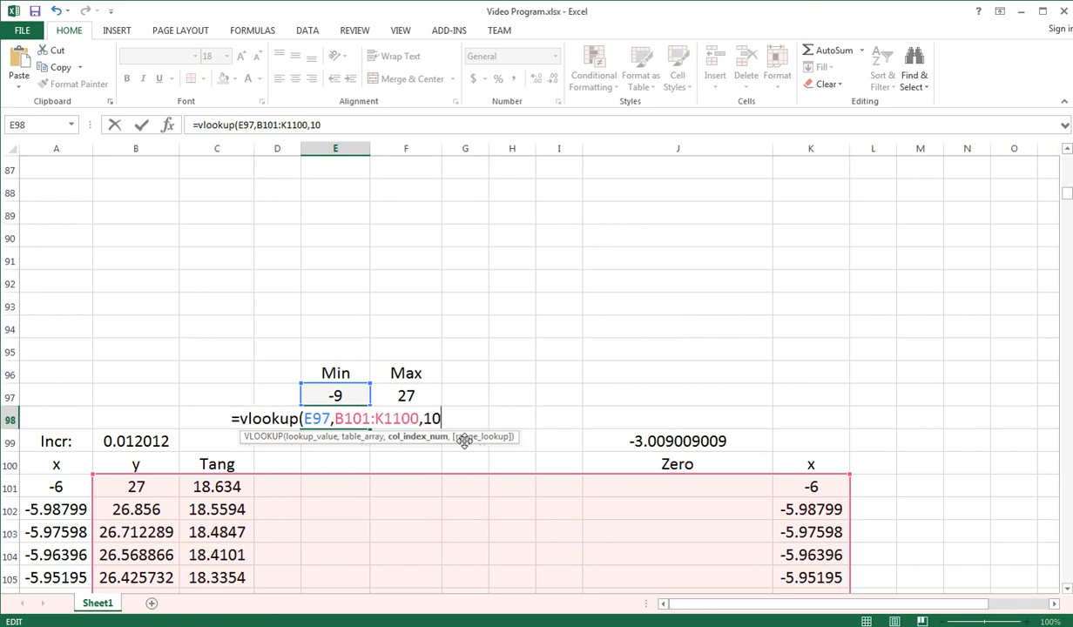
pyautogui.write(')')
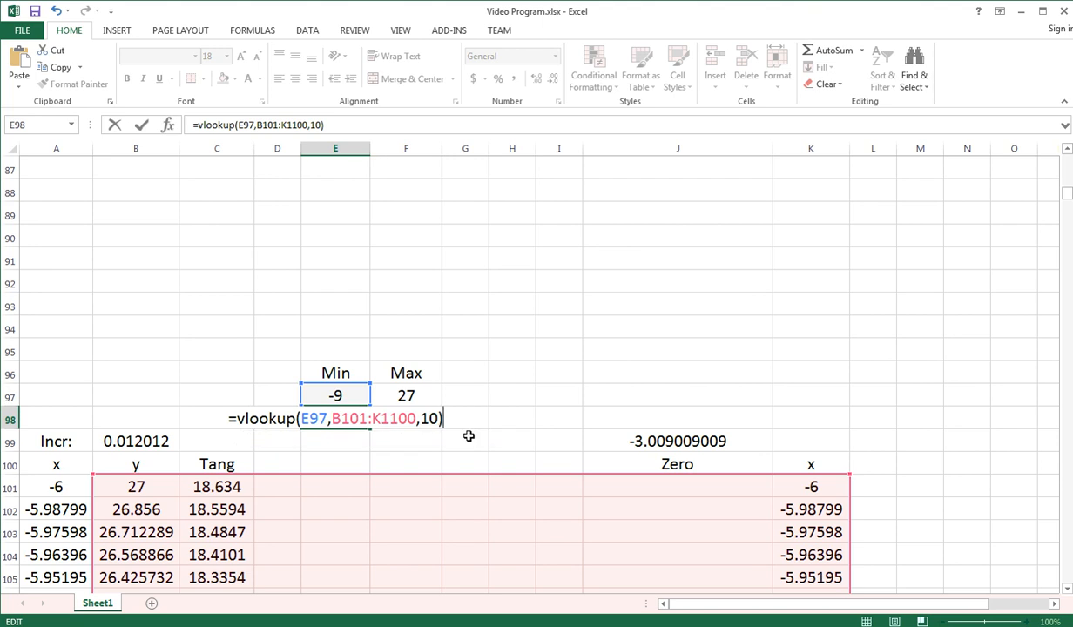
pyautogui.click(439, 419)
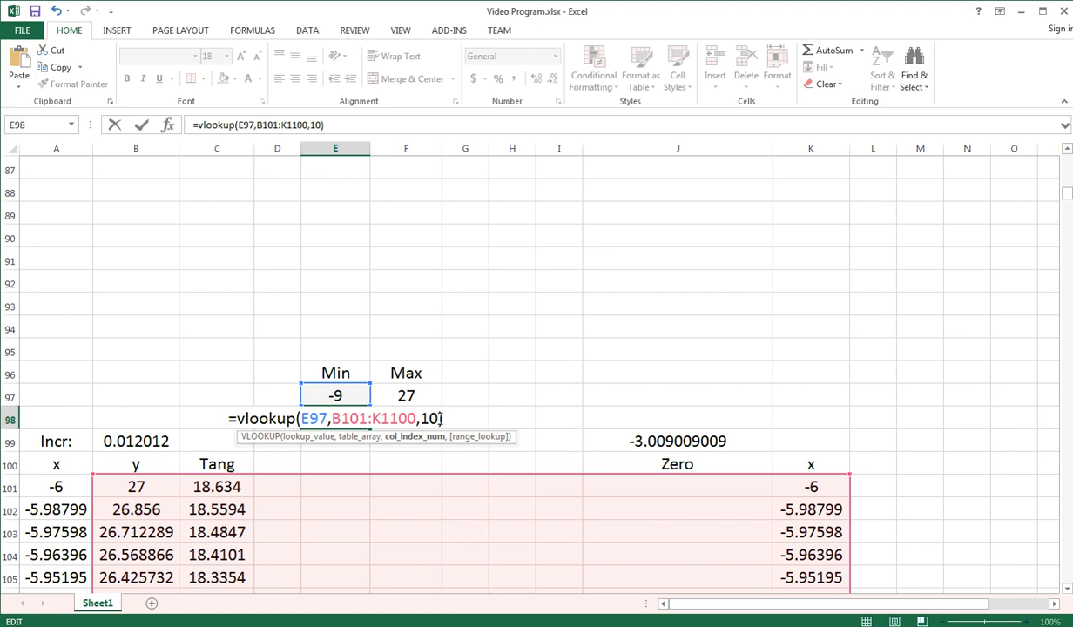
pyautogui.write(',false')
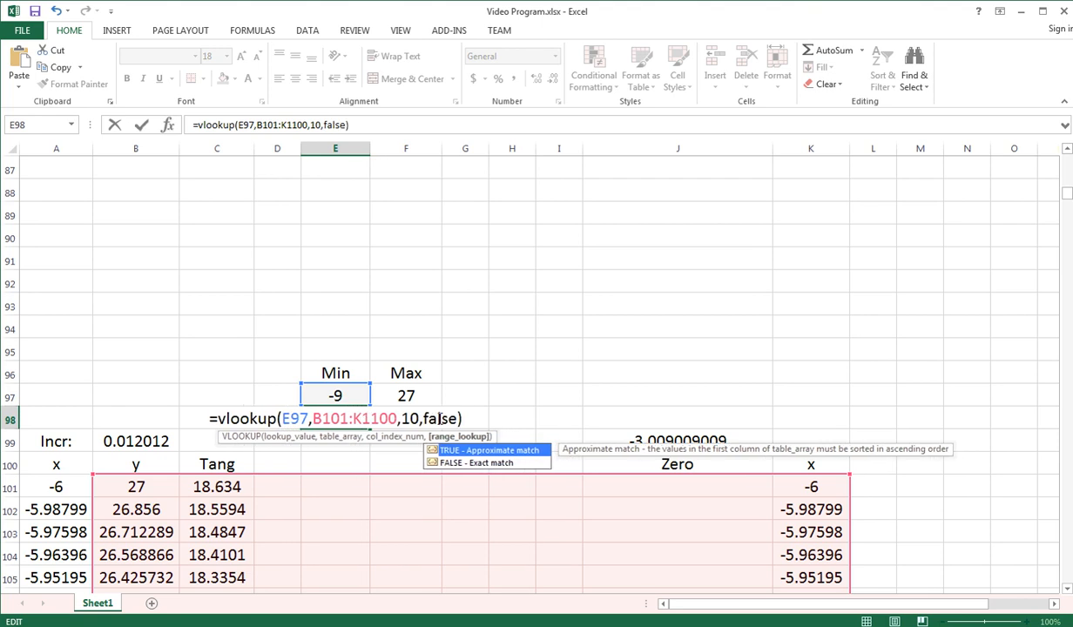
pyautogui.press('Return')
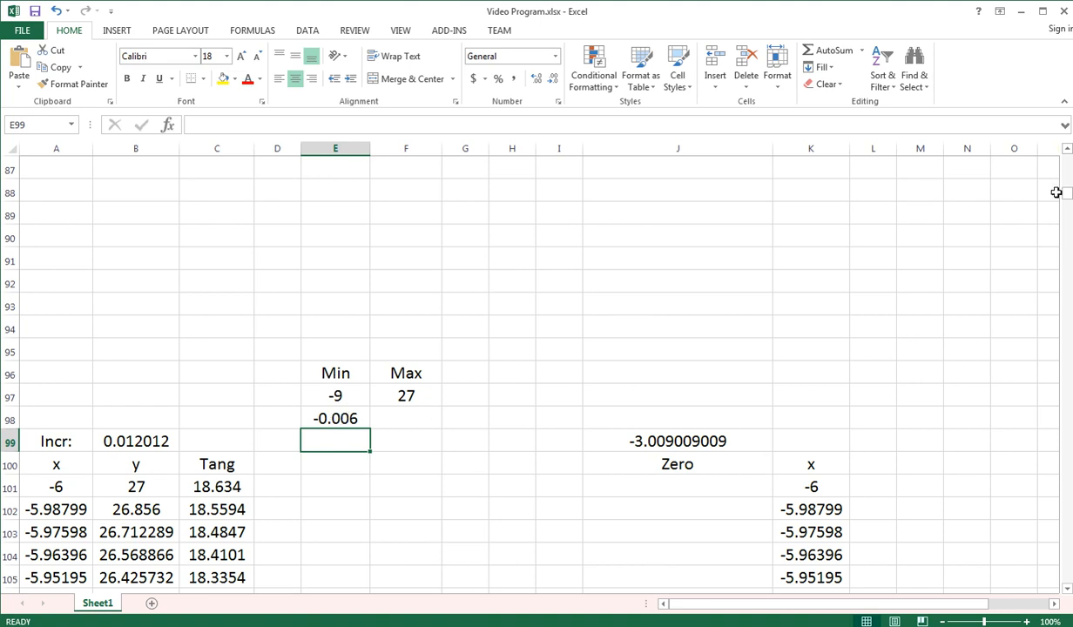
# Check the x and y rows around the minimum, and copy the text of E98's VLOOKUP formula unchanged into F98
pyautogui.moveTo(1069, 197); pyautogui.dragTo(1067, 391)
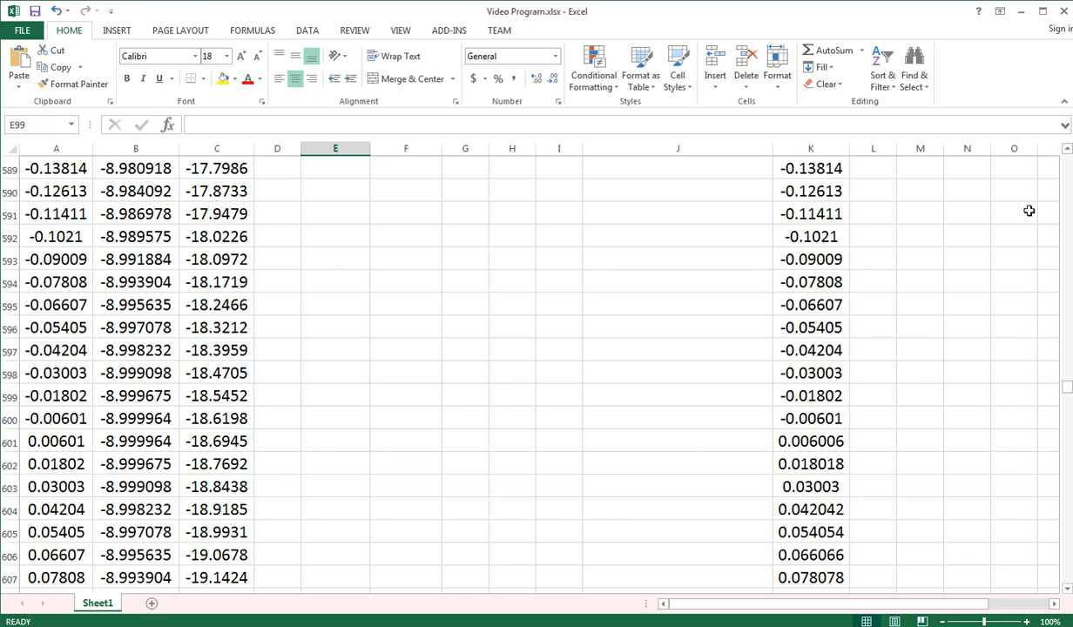
pyautogui.moveTo(1065, 370); pyautogui.dragTo(1068, 198)
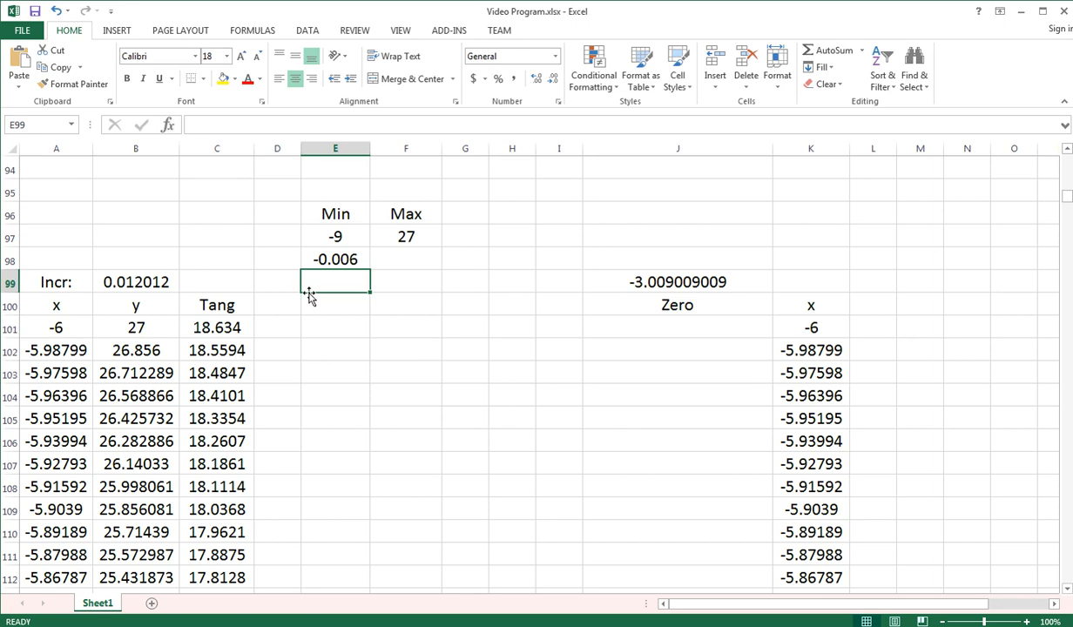
pyautogui.click(340, 258)
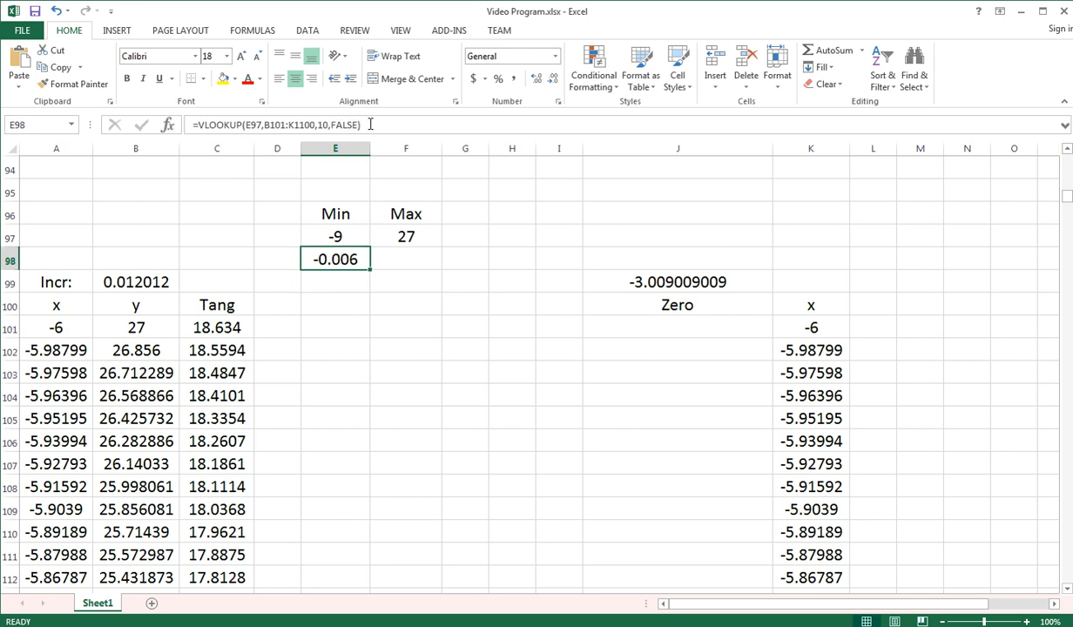
pyautogui.moveTo(370, 124); pyautogui.dragTo(98, 124)
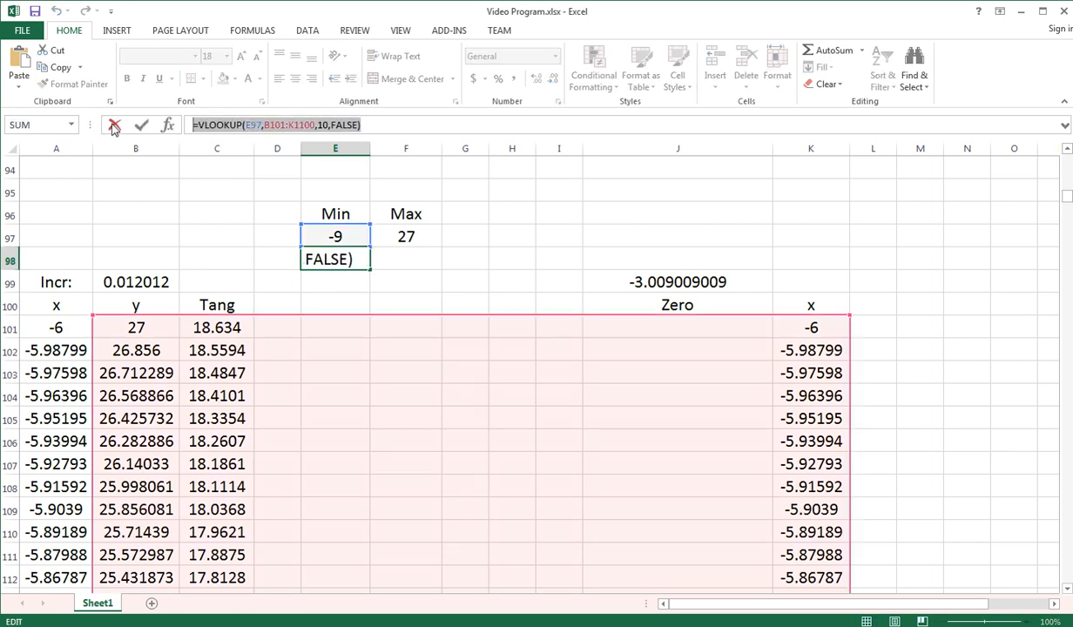
pyautogui.press('Return')
pyautogui.click(409, 259)
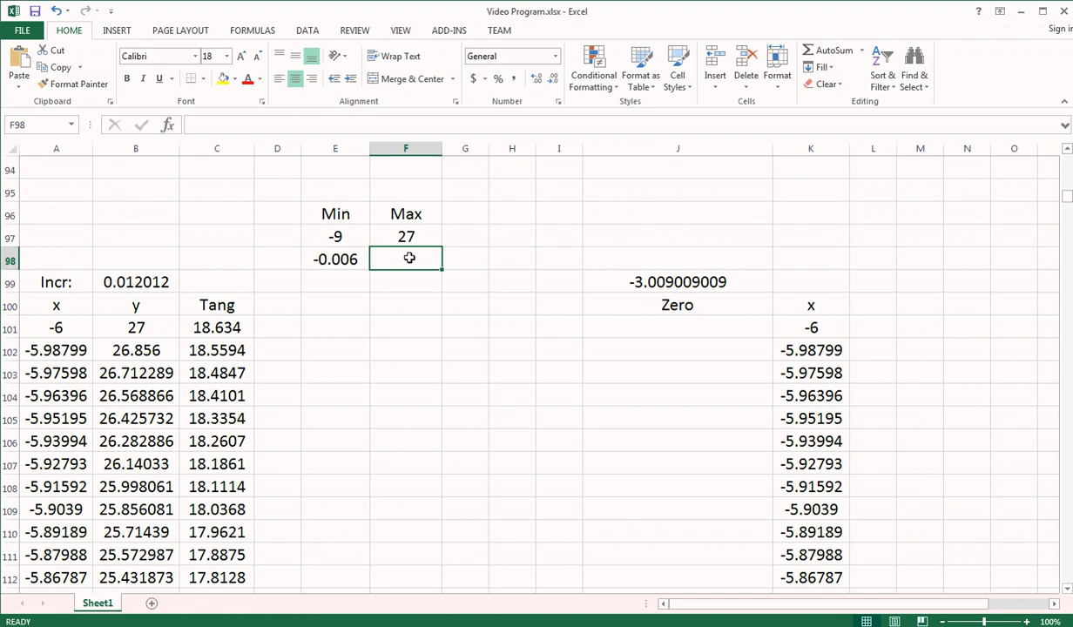
pyautogui.doubleClick(408, 258)
pyautogui.hotkey('ctrl', 'v')
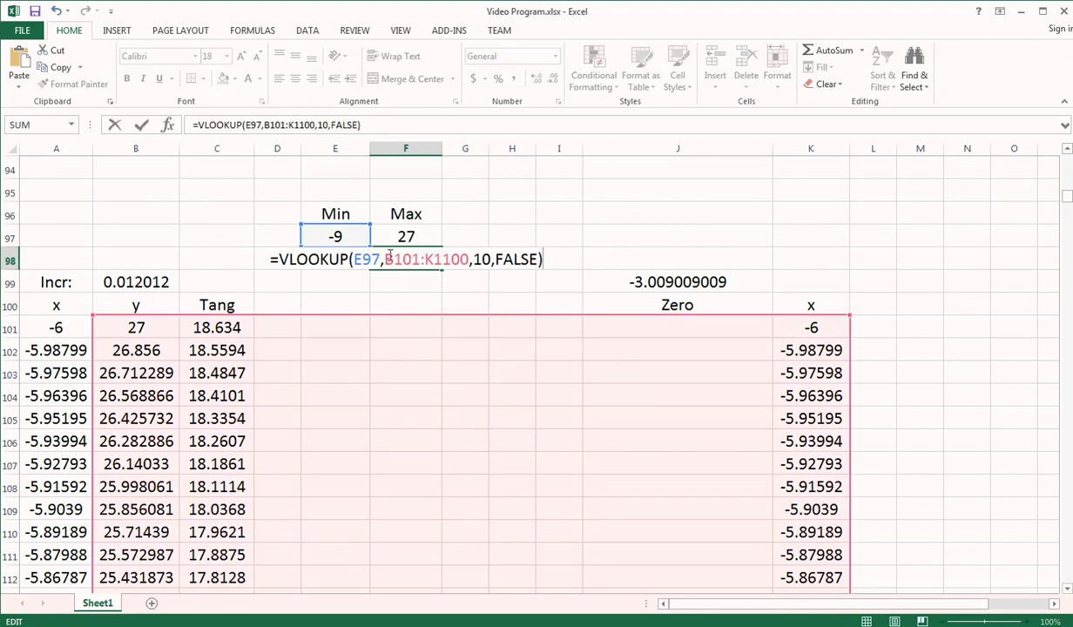
# Change the lookup value in F98's VLOOKUP formula to the maximum in F97 and enter it
pyautogui.doubleClick(367, 259)
pyautogui.click(406, 236)
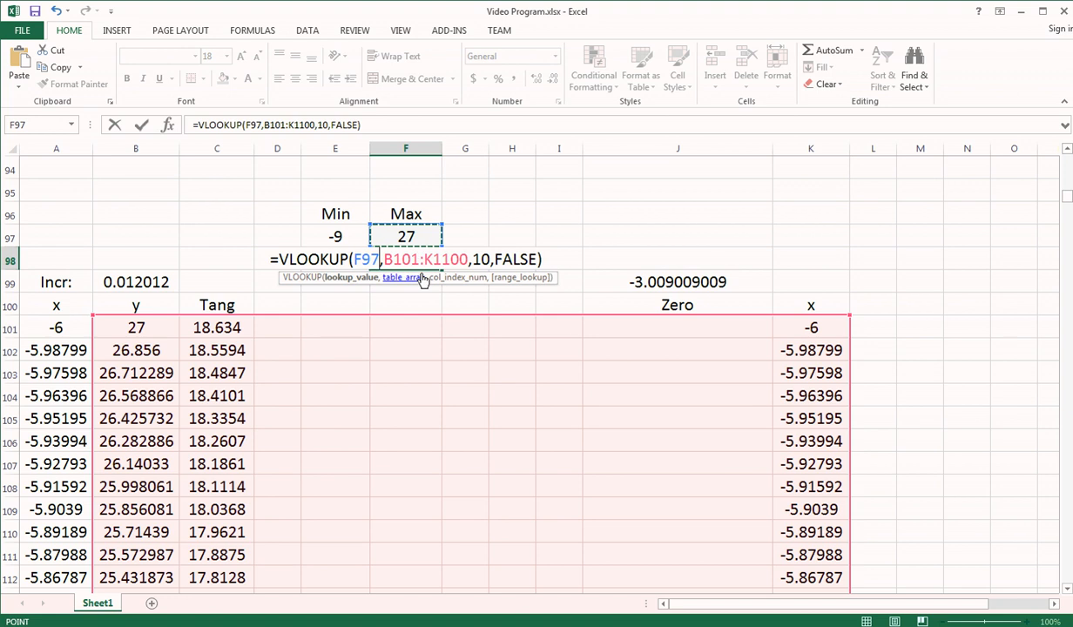
pyautogui.press('Return')
# Begin a label formula in E99 that joins the text "Min: (" with the x value in E98
pyautogui.click(333, 278)
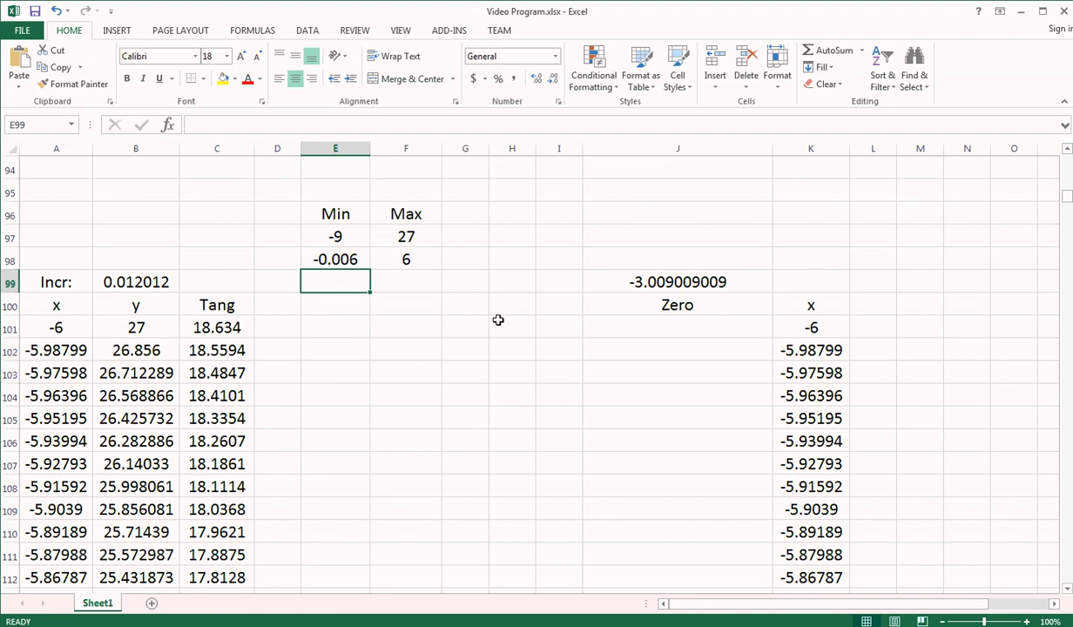
pyautogui.write('=')
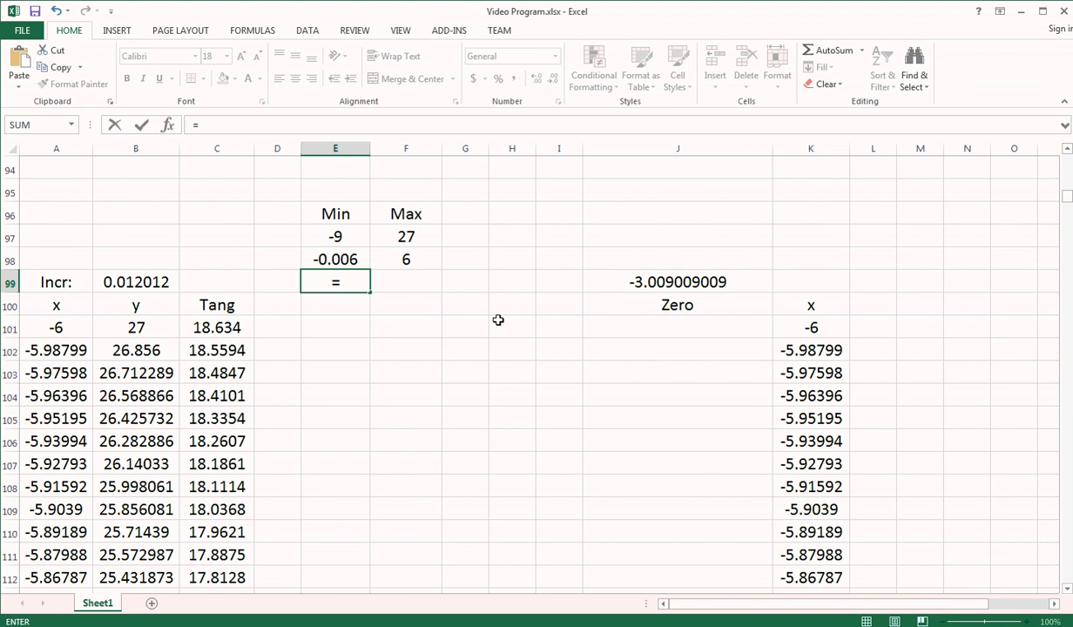
pyautogui.write('"Min')
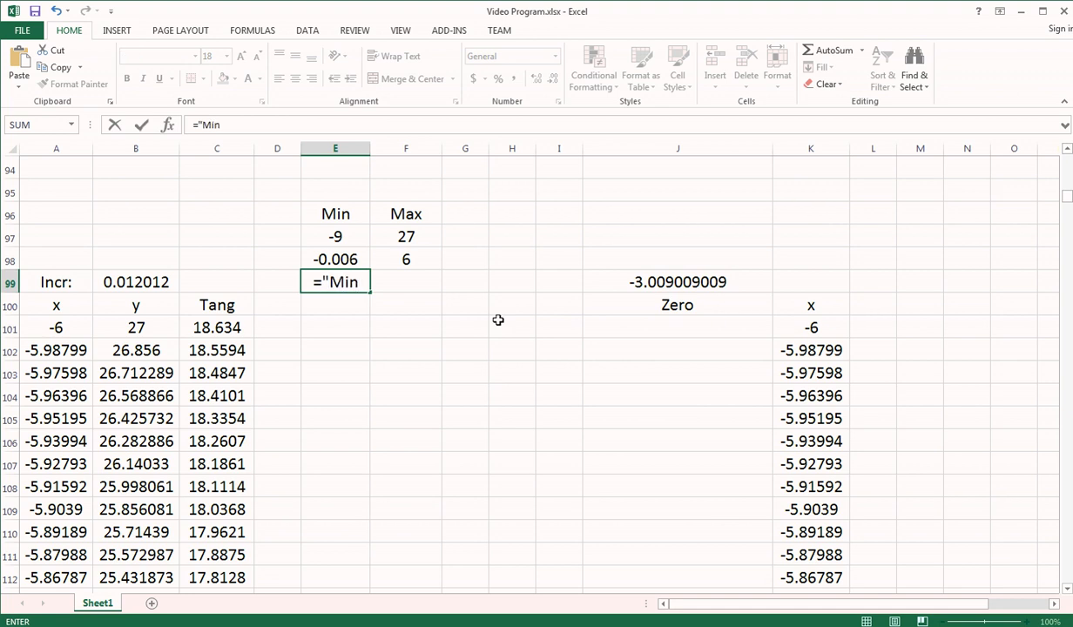
pyautogui.write(': (')
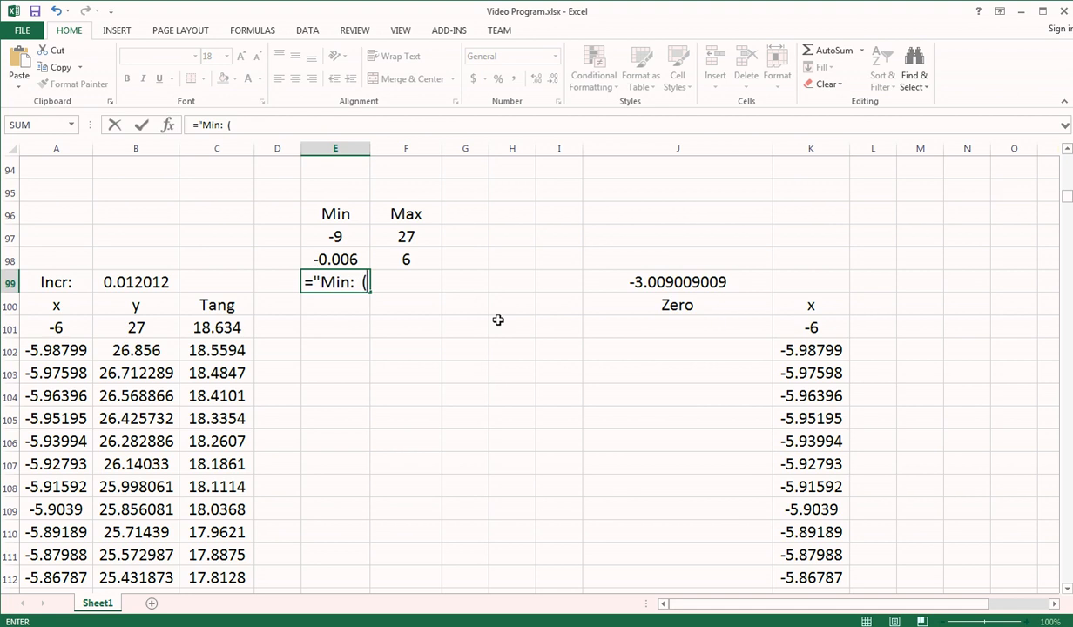
pyautogui.write('"')
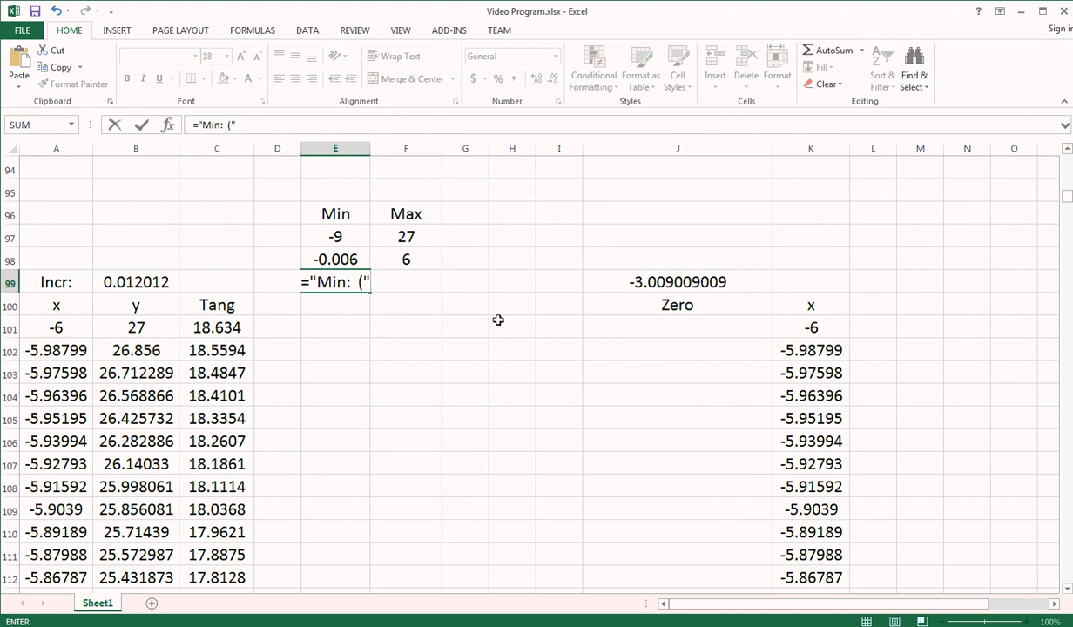
pyautogui.write(' &')
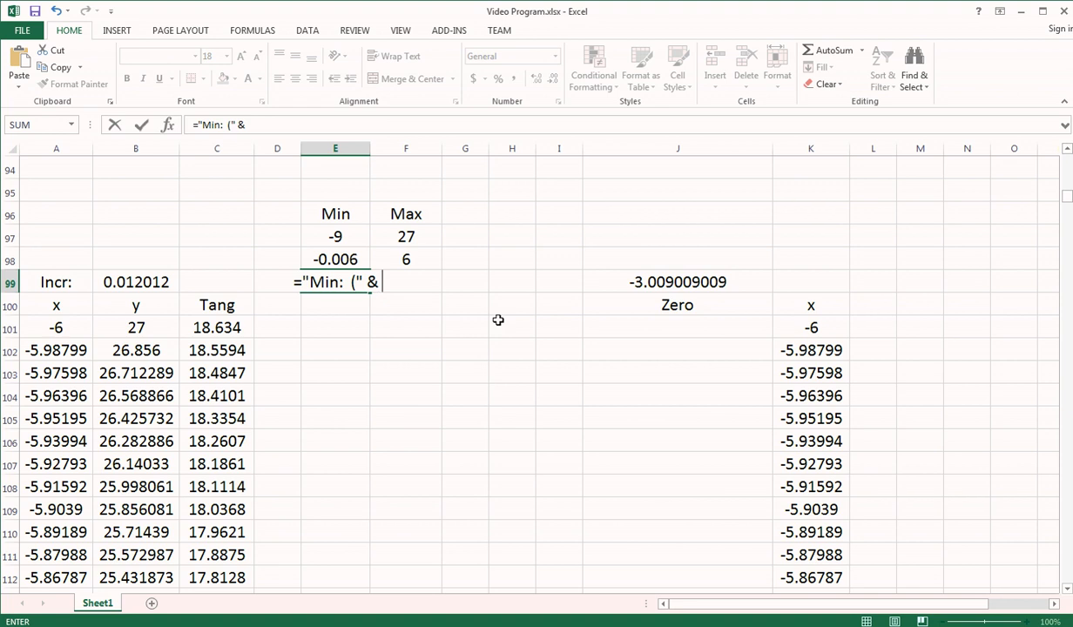
pyautogui.click(341, 259)
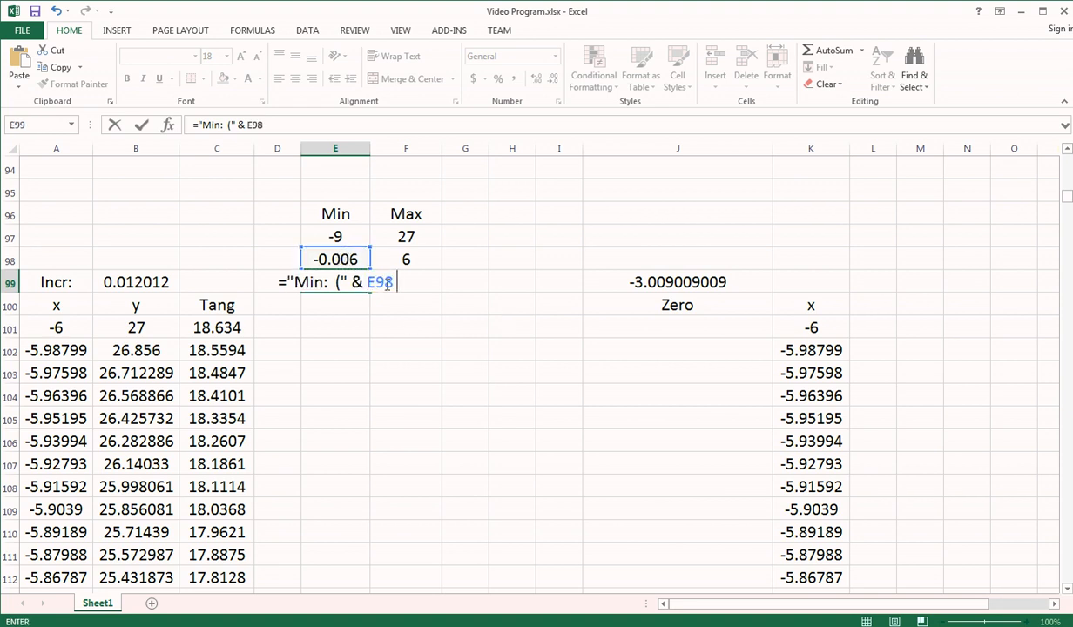
# Complete E99's label formula by appending ", ", the minimum in E97 and a closing ")", and enter it
pyautogui.write('& ')
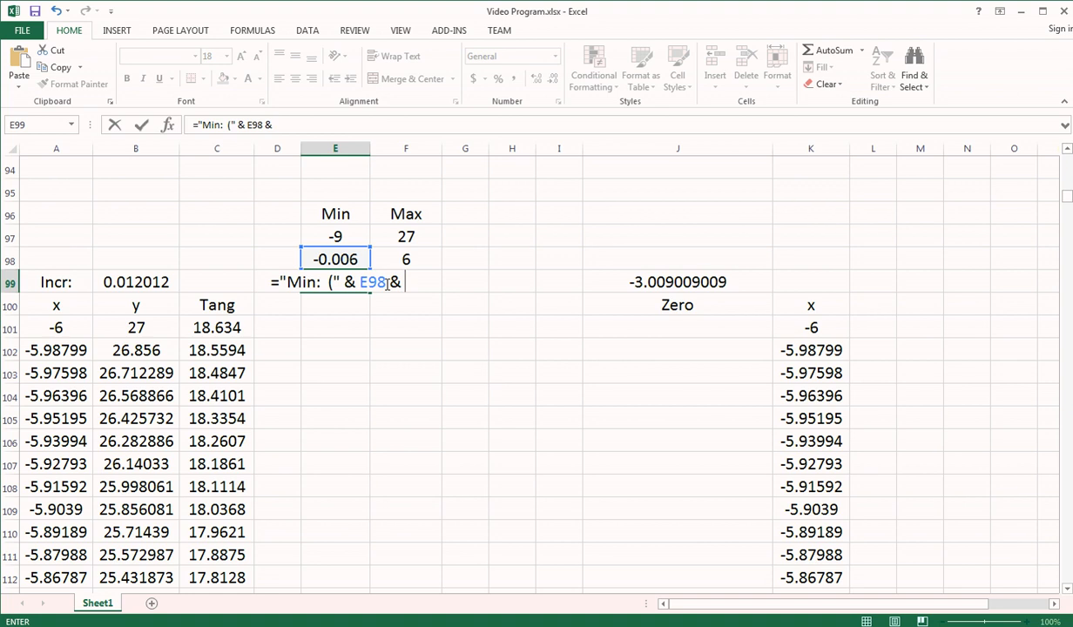
pyautogui.write('",')
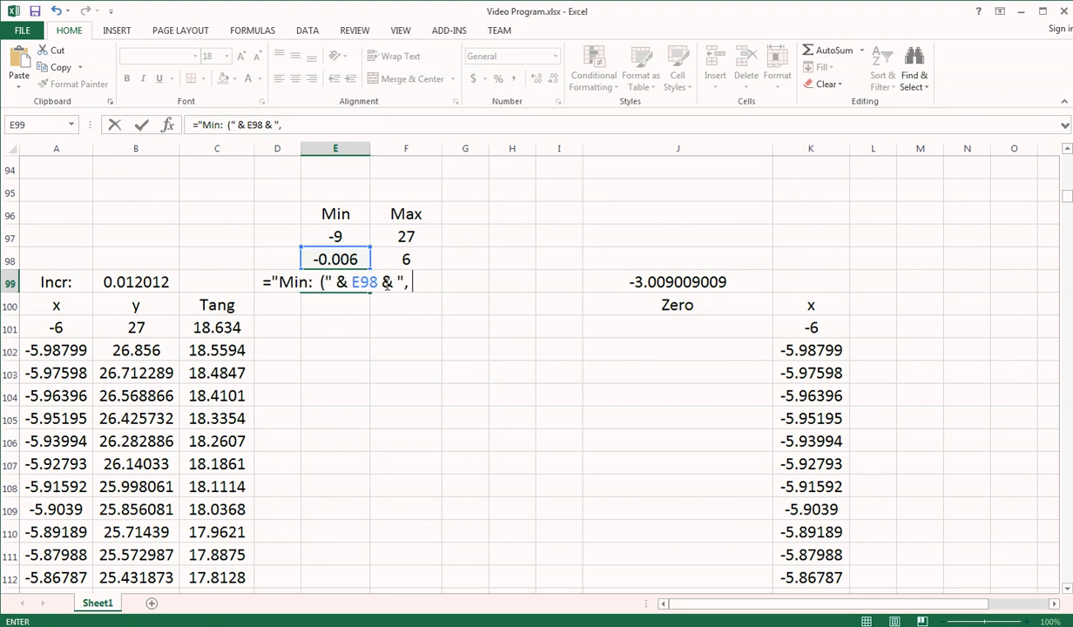
pyautogui.write(' "&')
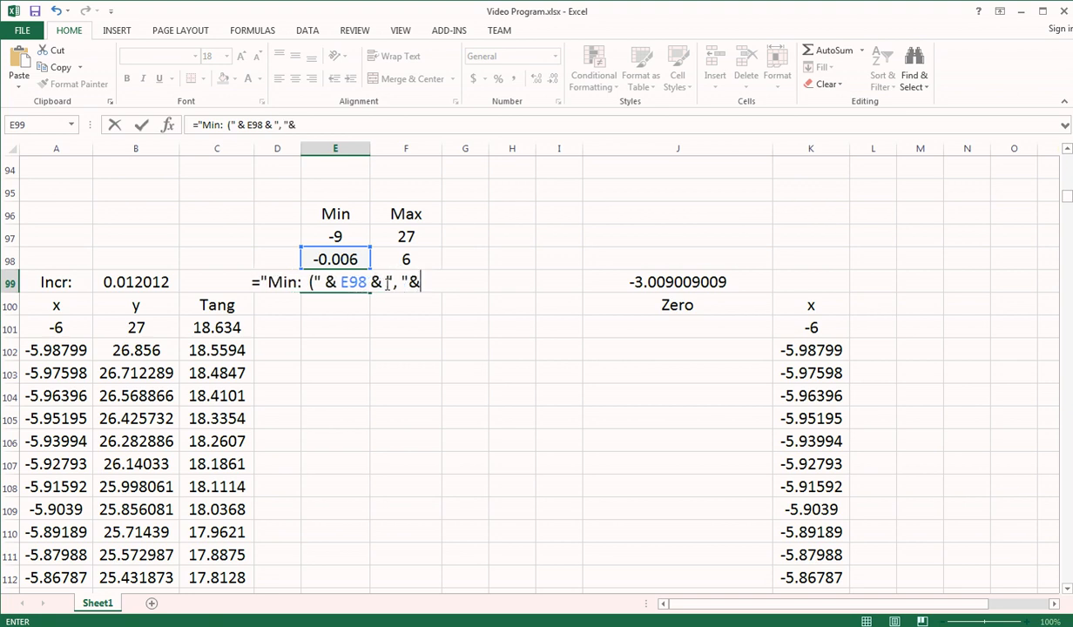
pyautogui.click(338, 232)
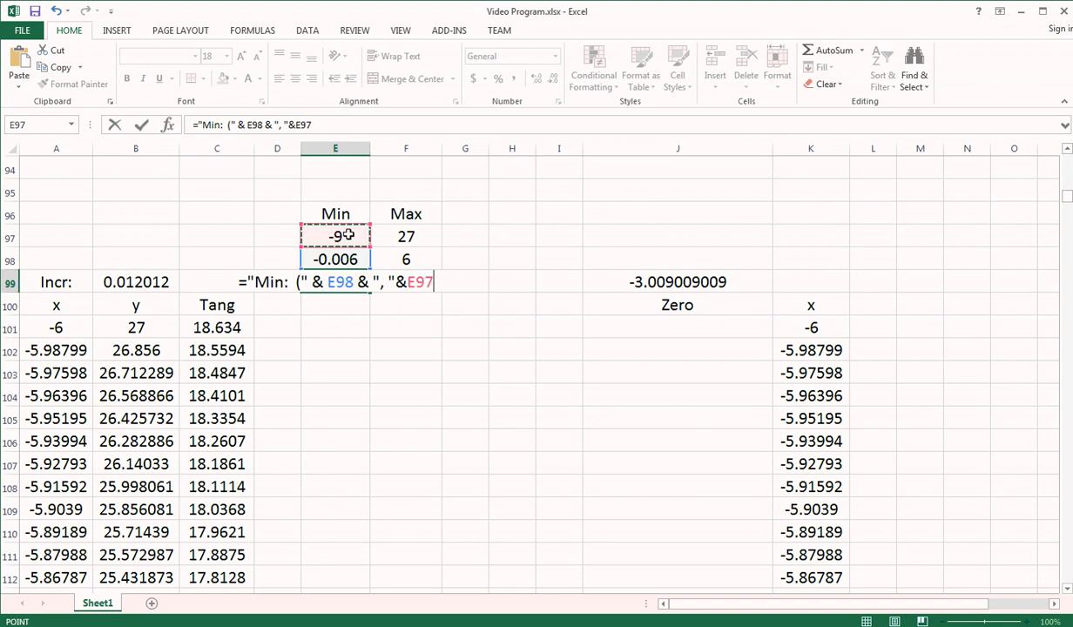
pyautogui.write('&')
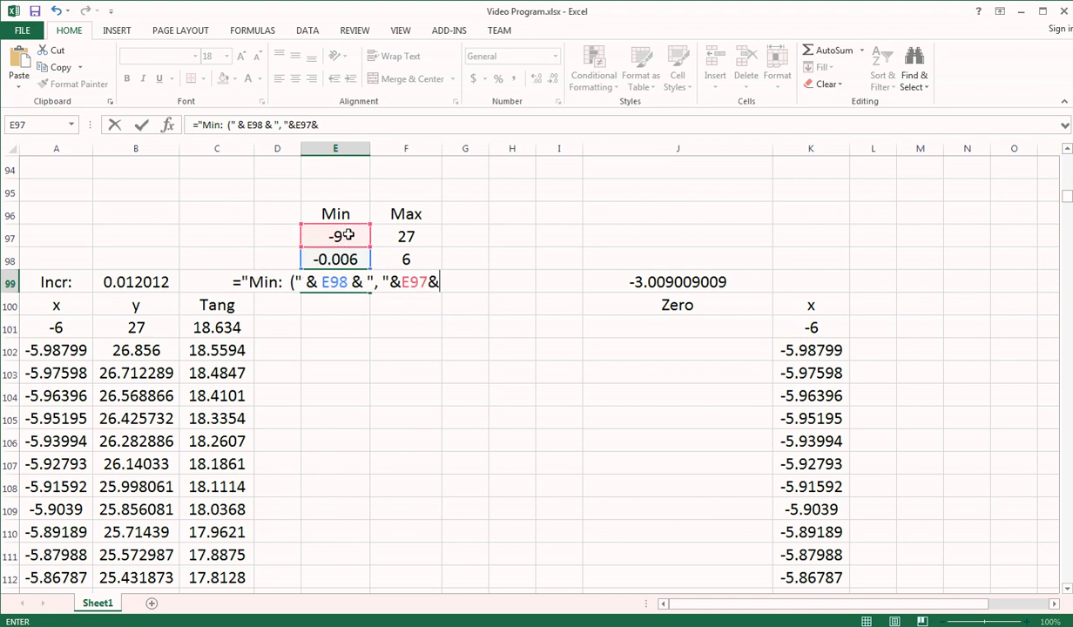
pyautogui.write('")"')
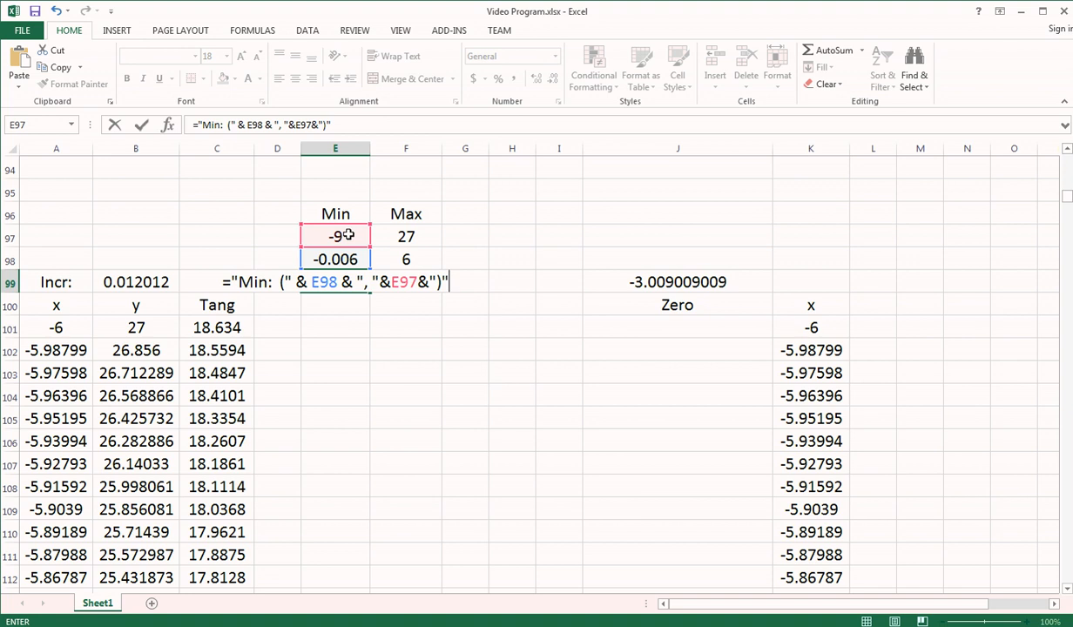
pyautogui.press('Return')
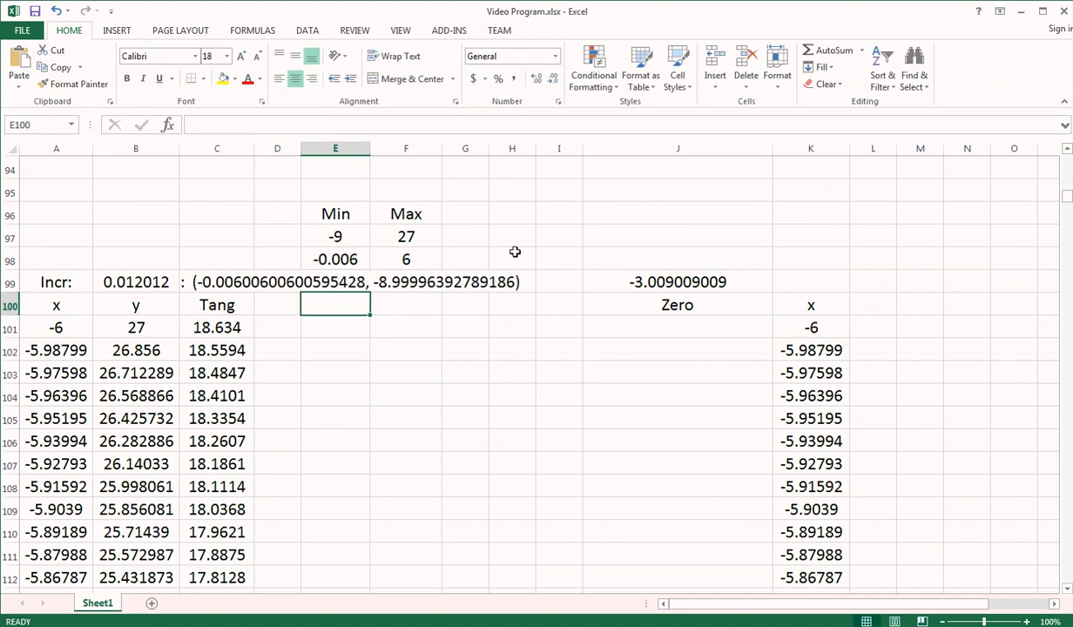
# Widen column E substantially to give the coordinate label in E99 more room
pyautogui.click(302, 279)
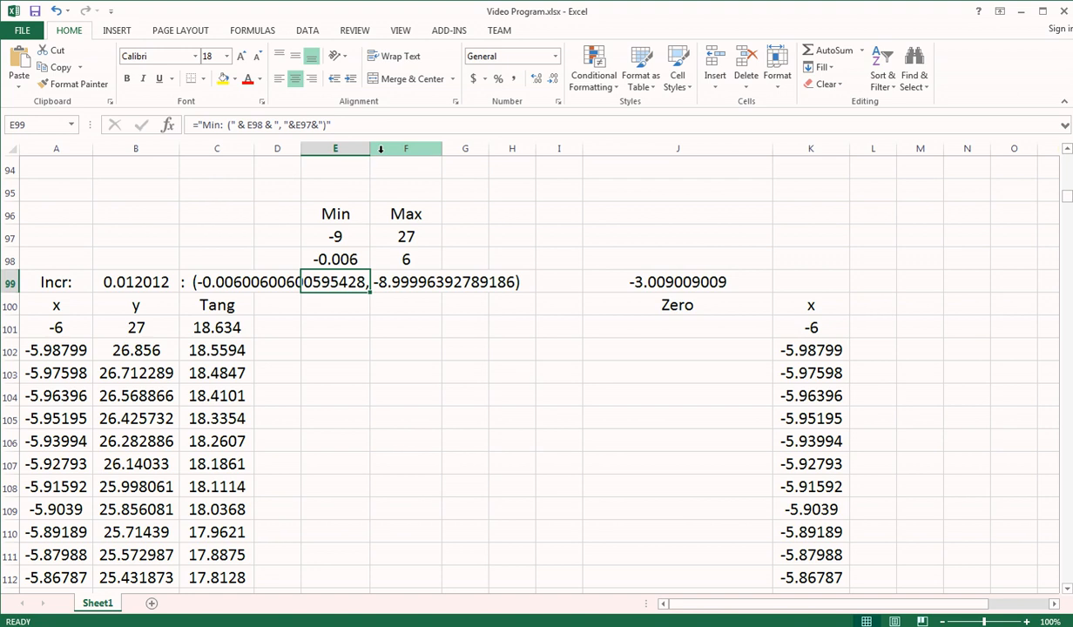
pyautogui.moveTo(370, 150); pyautogui.dragTo(566, 161)
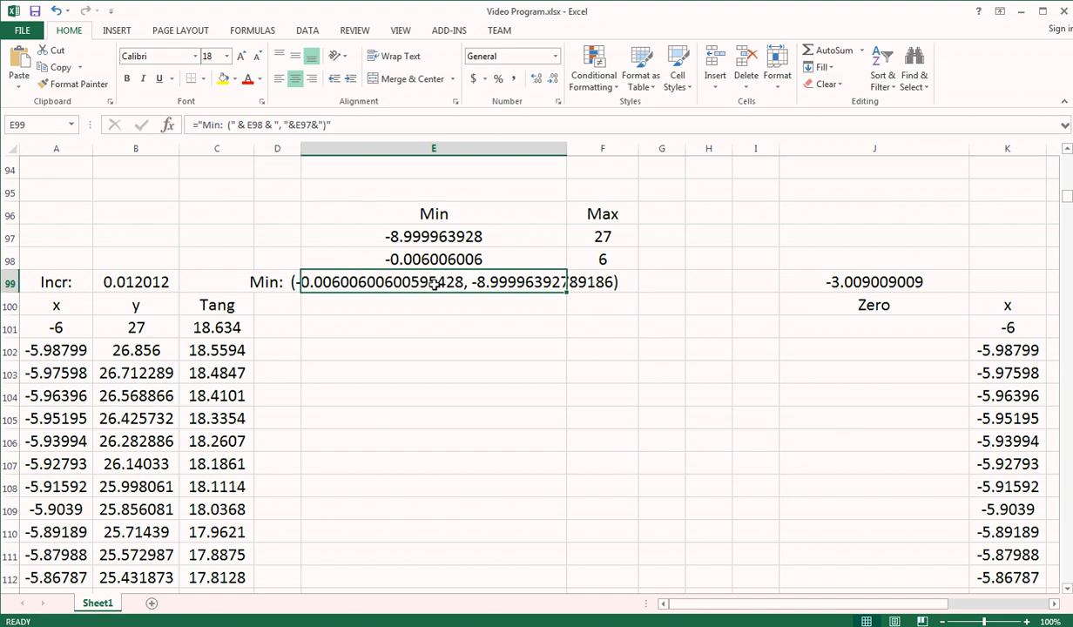
# Wrap the x value in E99's label formula as ROUND(E98,C18), using the Round setting in C18 for the digits
pyautogui.moveTo(1066, 198); pyautogui.dragTo(1066, 172)
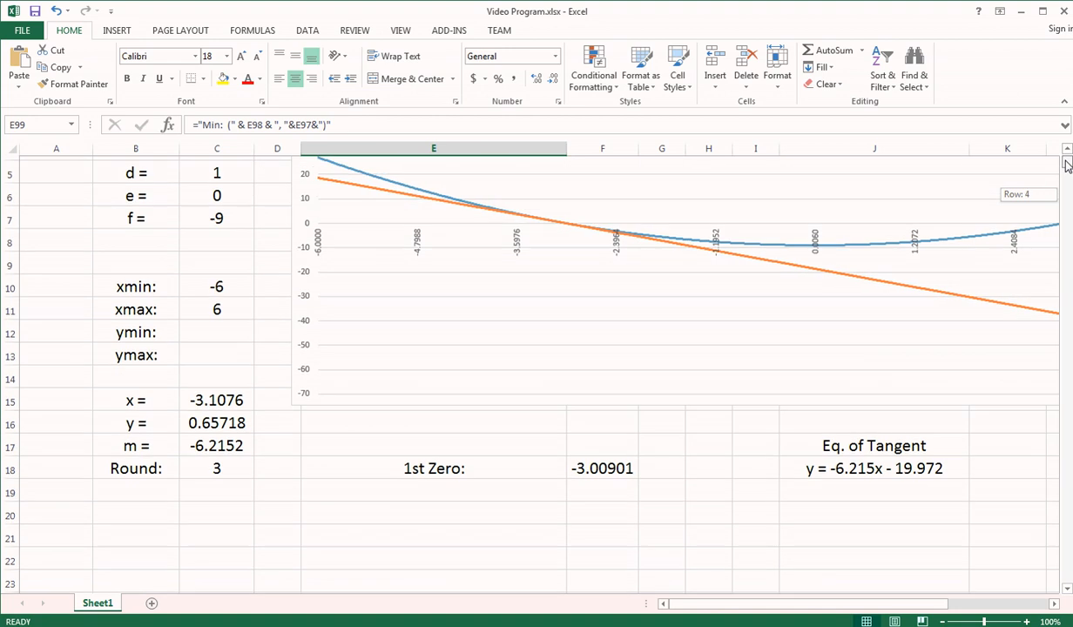
pyautogui.click(222, 462)
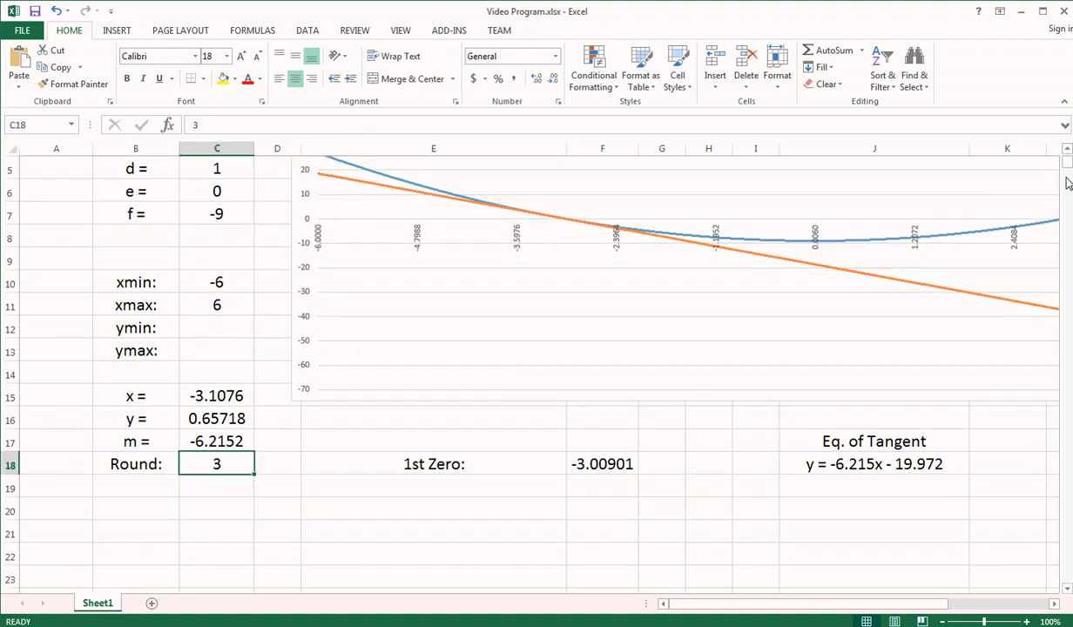
pyautogui.moveTo(1061, 166); pyautogui.dragTo(1066, 200)
pyautogui.click(284, 237)
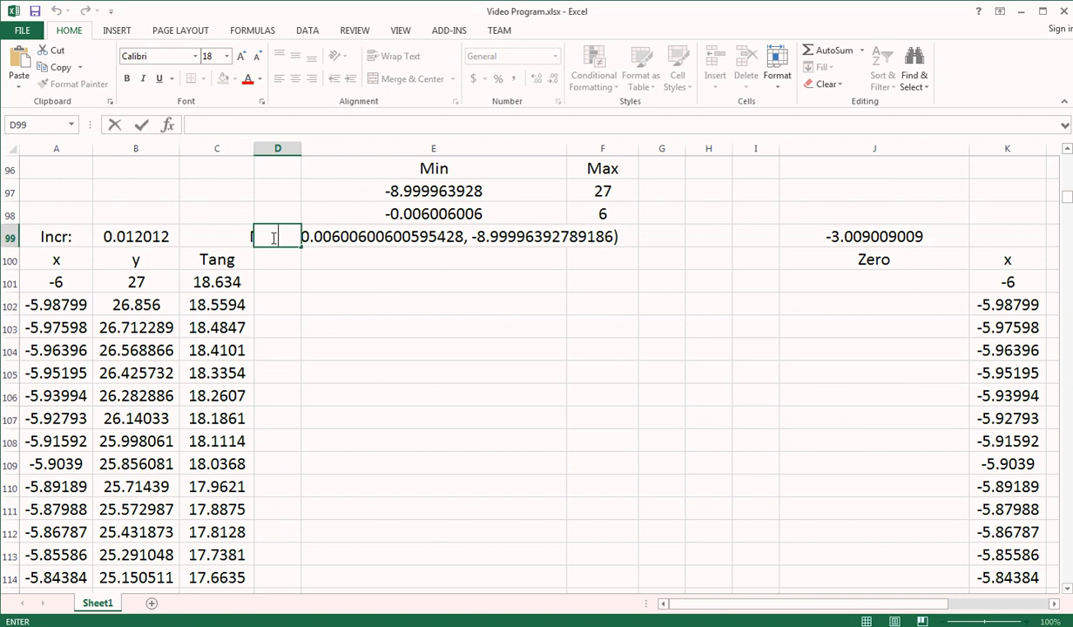
pyautogui.click(411, 233)
pyautogui.doubleClick(409, 236)
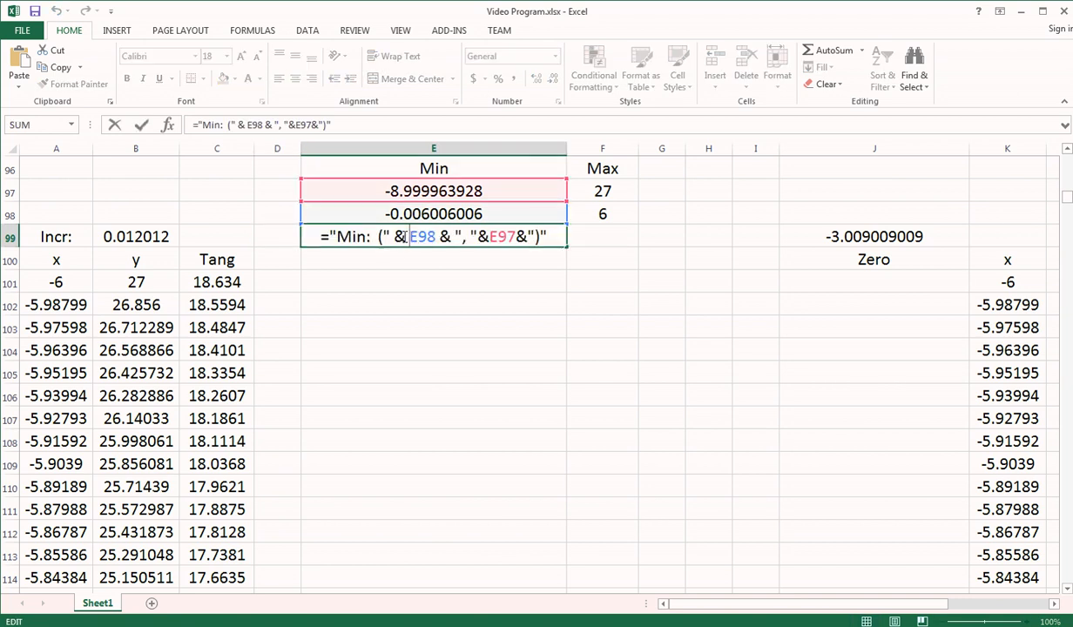
pyautogui.write('round(')
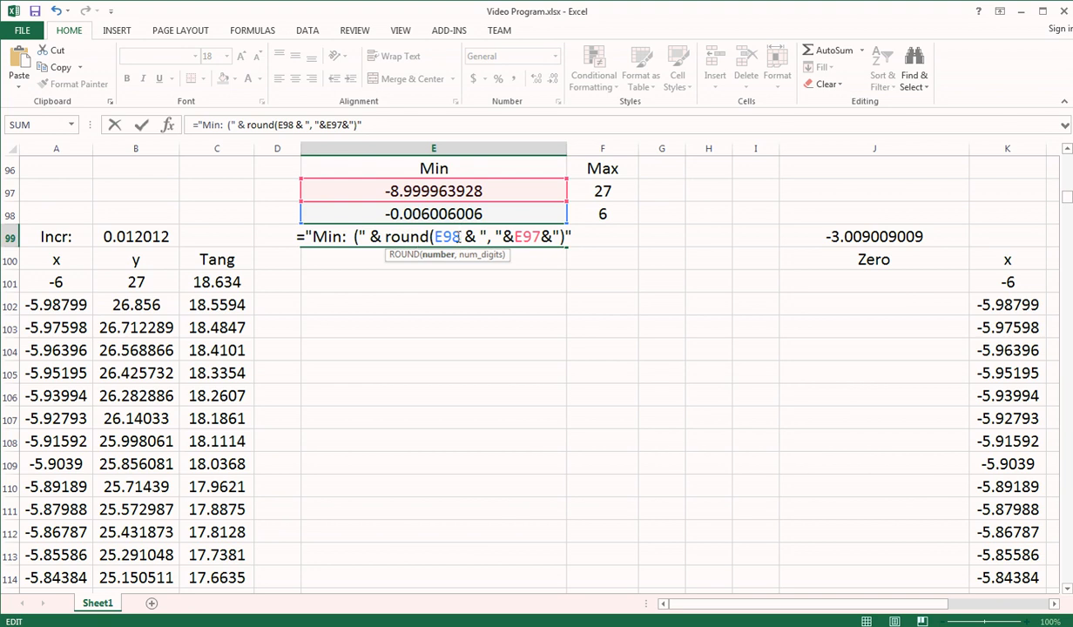
pyautogui.click(460, 237)
pyautogui.write(',c18)')
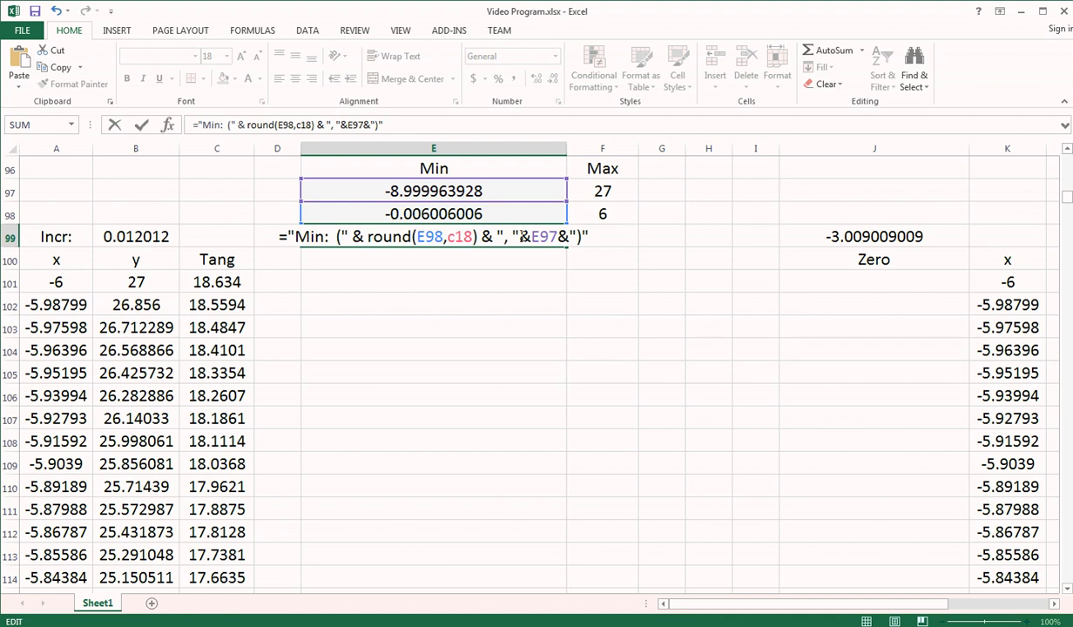
# Wrap the y value in E99's label formula as ROUND(E97,C18) and enter the formula
pyautogui.click(534, 237)
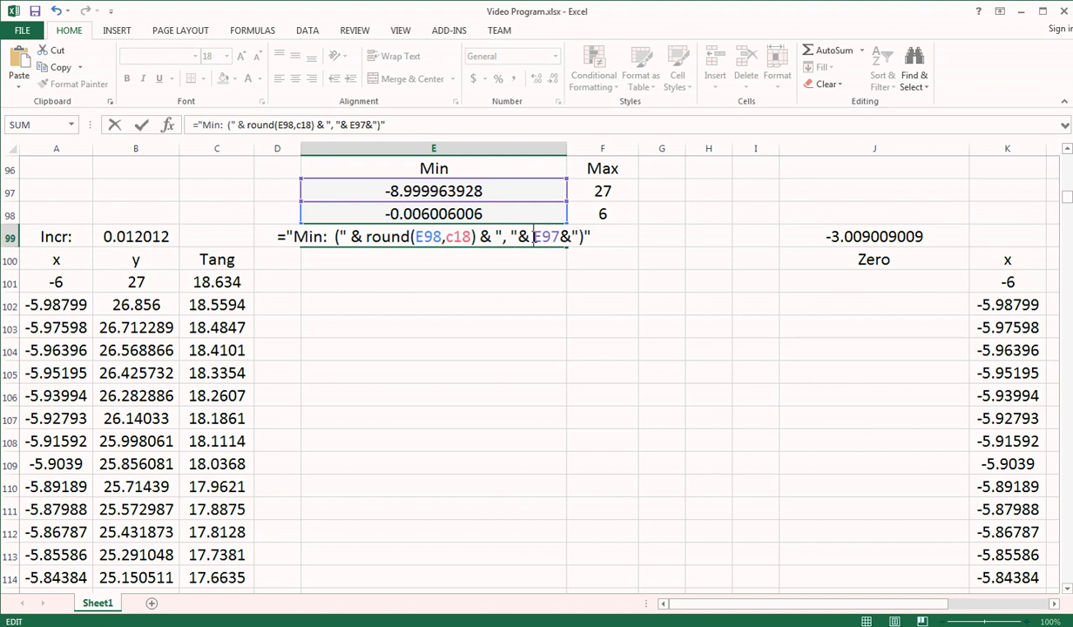
pyautogui.write('round(E98')
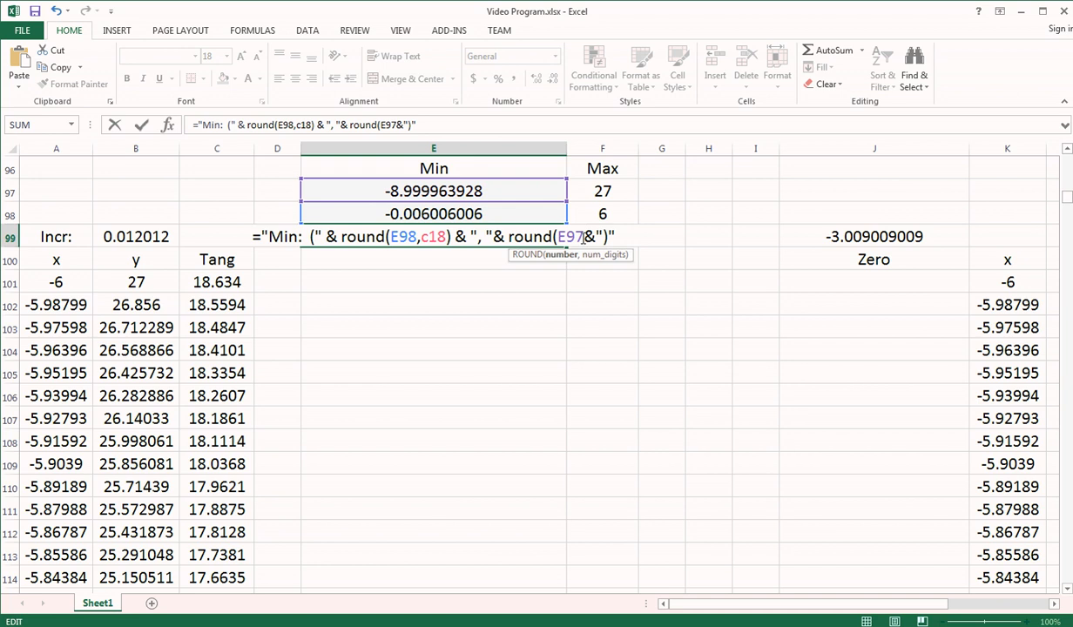
pyautogui.write(',c18)')
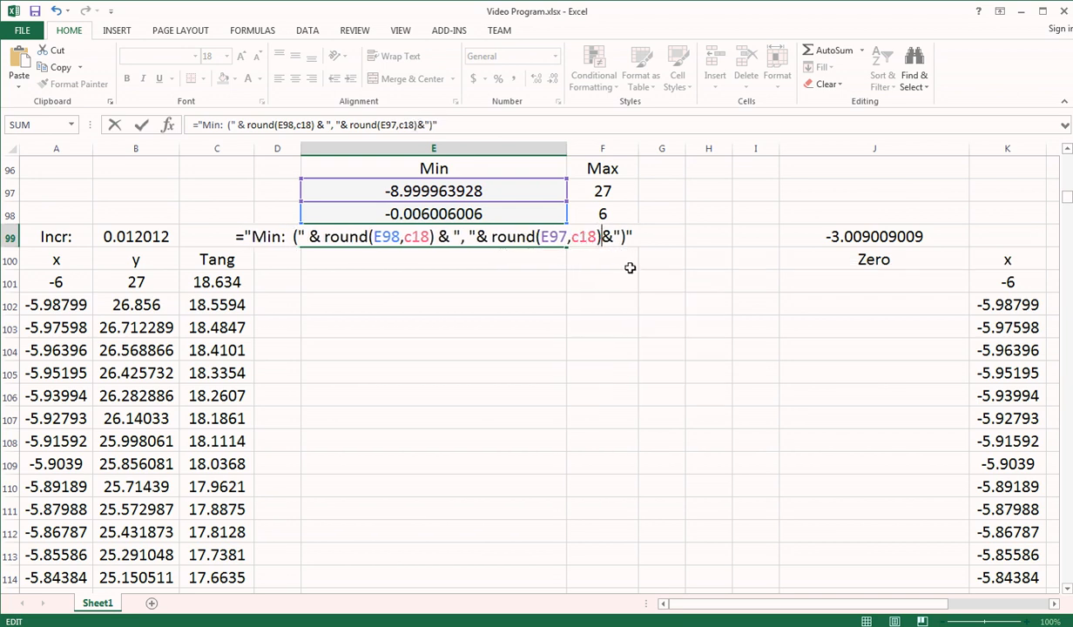
pyautogui.press('Return')
# Move the minimum's coordinate label from E99 to E16, just below the chart
pyautogui.click(454, 231)
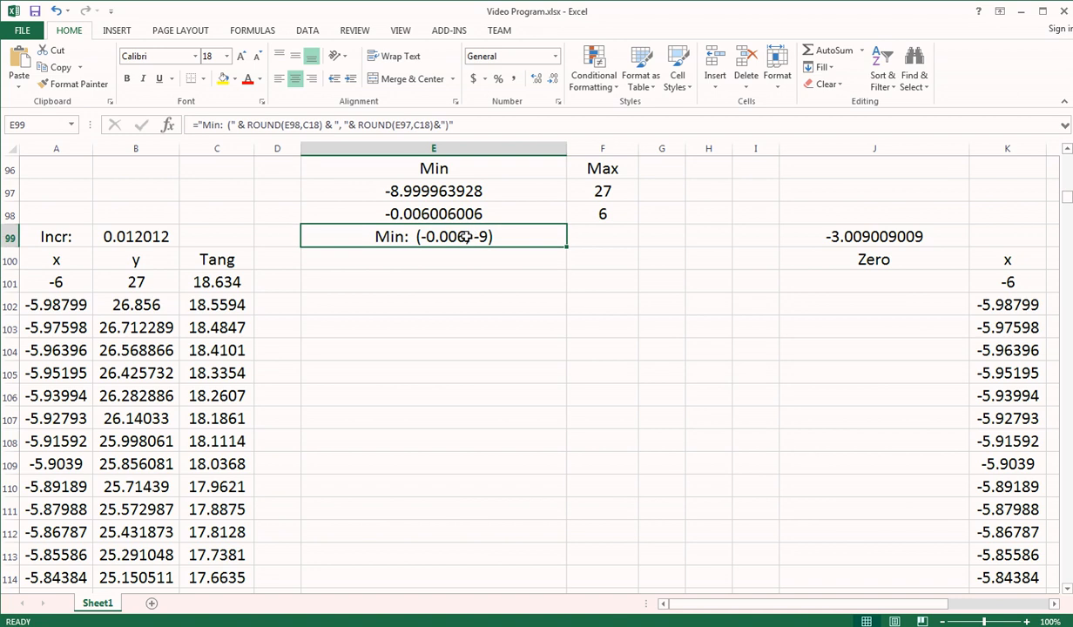
pyautogui.moveTo(455, 225); pyautogui.dragTo(462, 489)
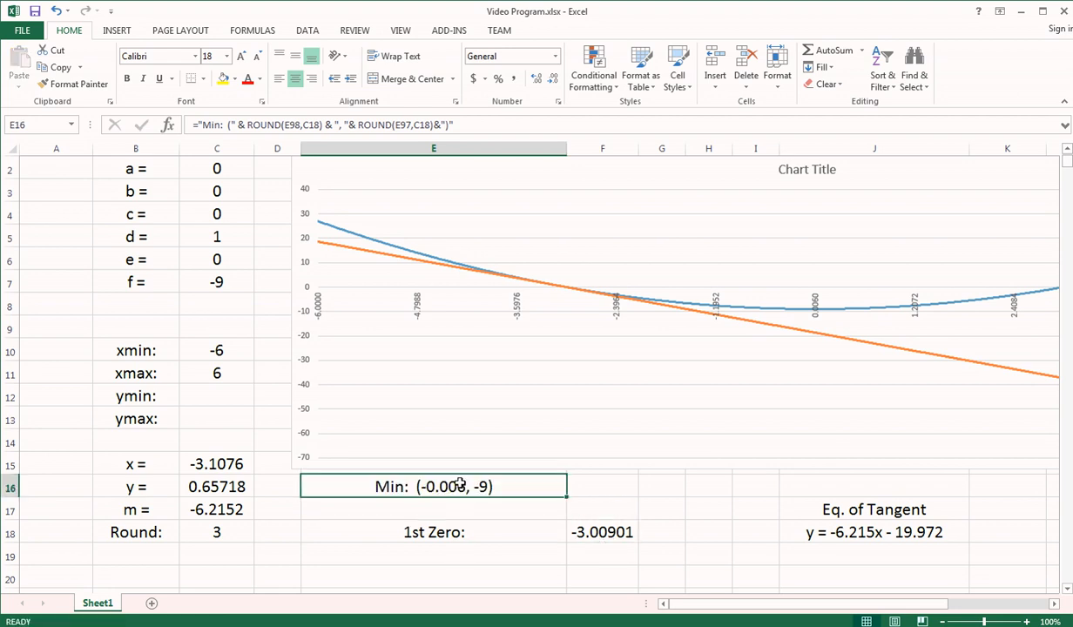
pyautogui.click(455, 557)
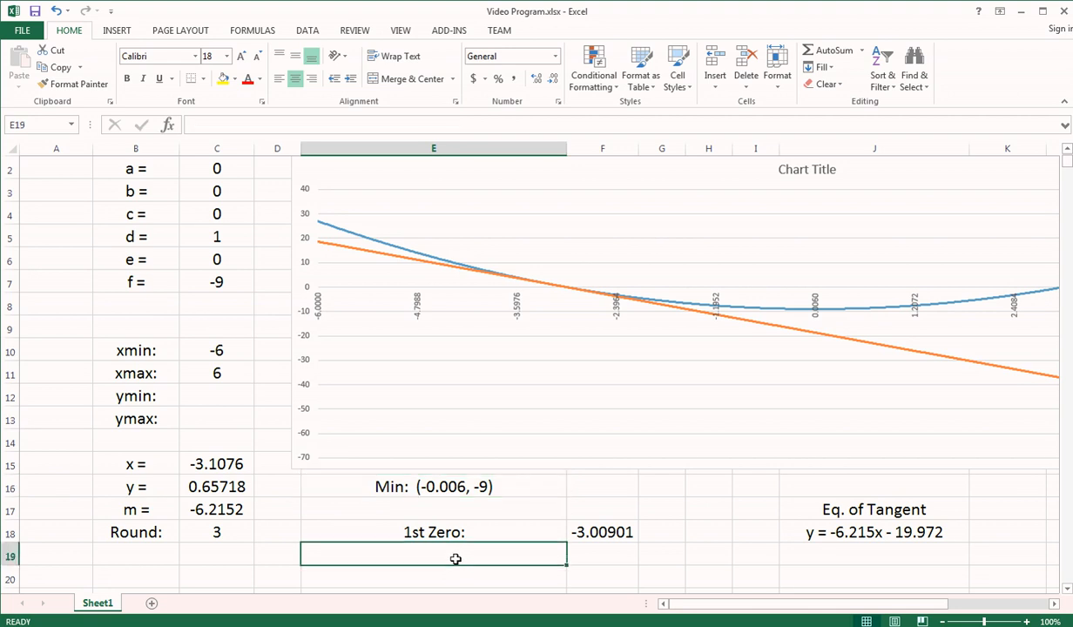
pyautogui.click(446, 506)
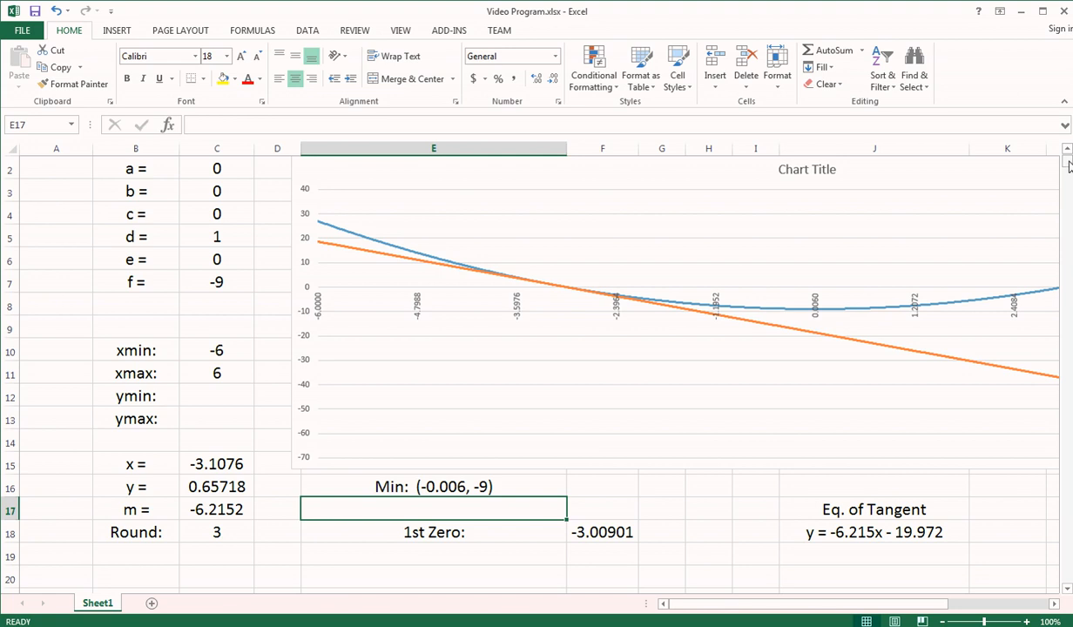
pyautogui.moveTo(1069, 165)
pyautogui.mouseDown()
pyautogui.moveTo(1066, 197)
pyautogui.moveTo(1064, 150)
pyautogui.mouseUp()
# Copy the text of E16's label formula and paste it into the empty cell E99 with its references unchanged
pyautogui.click(390, 464)
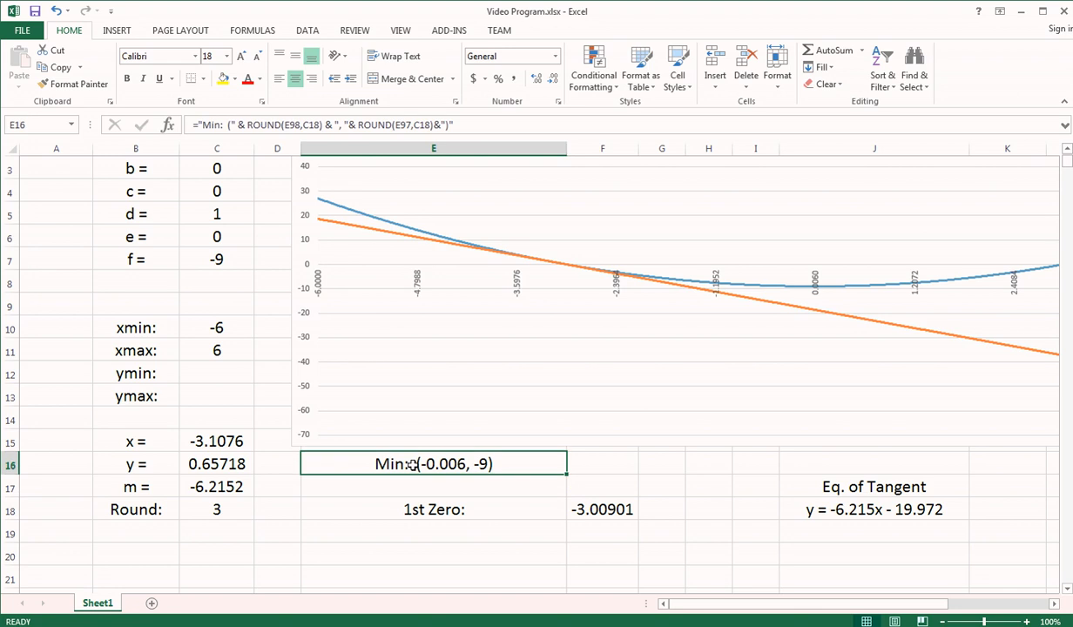
pyautogui.moveTo(469, 124); pyautogui.dragTo(195, 116)
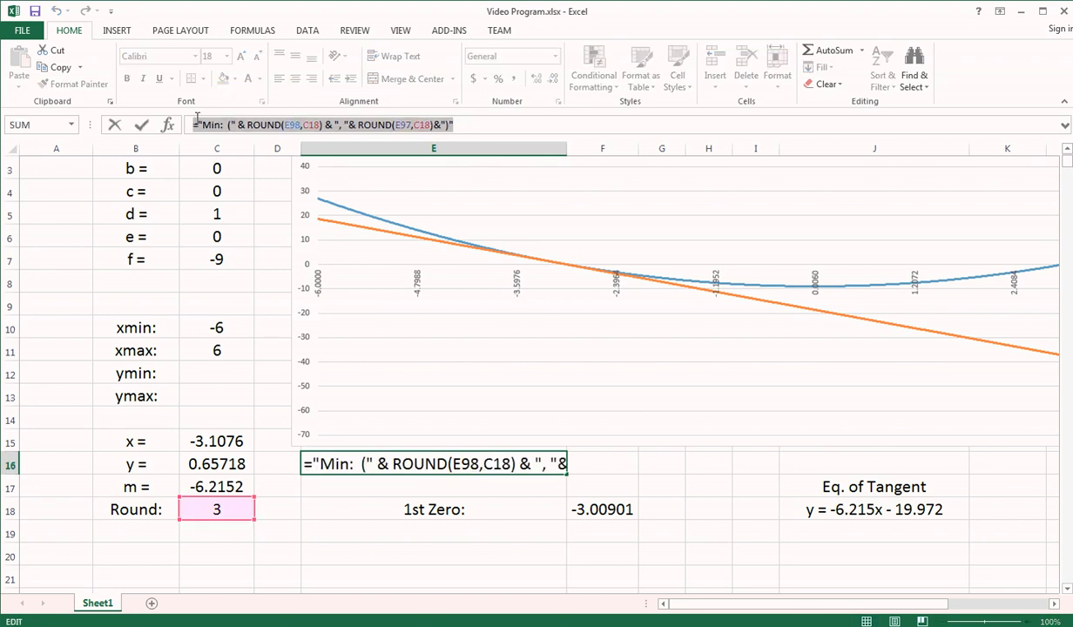
pyautogui.hotkey('ctrl', 'c')
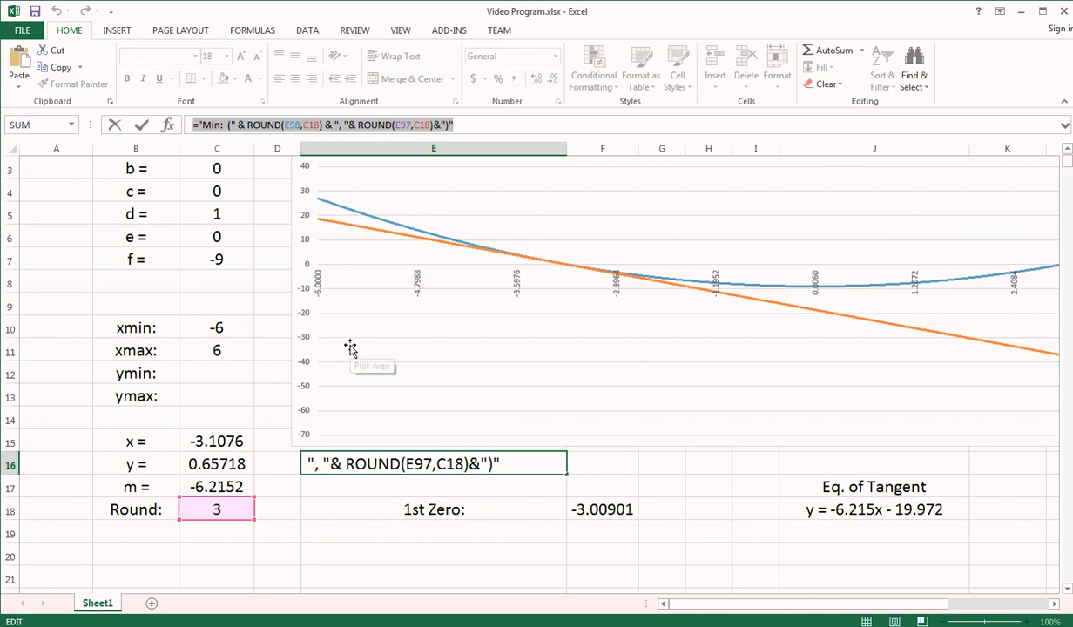
pyautogui.press('Return')
pyautogui.moveTo(1068, 166); pyautogui.dragTo(1067, 195)
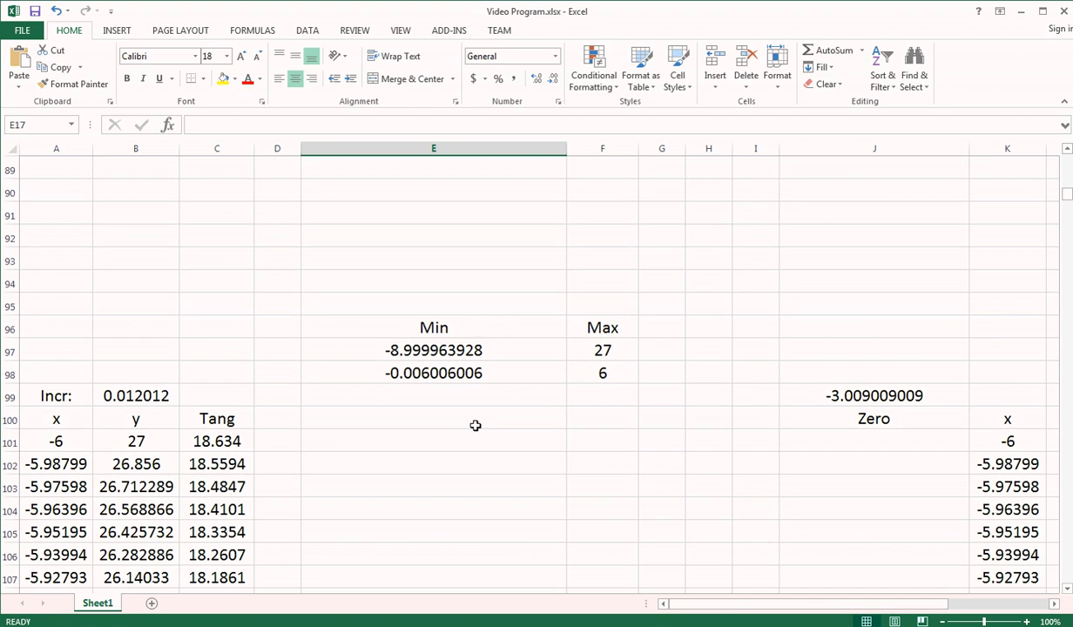
pyautogui.click(459, 398)
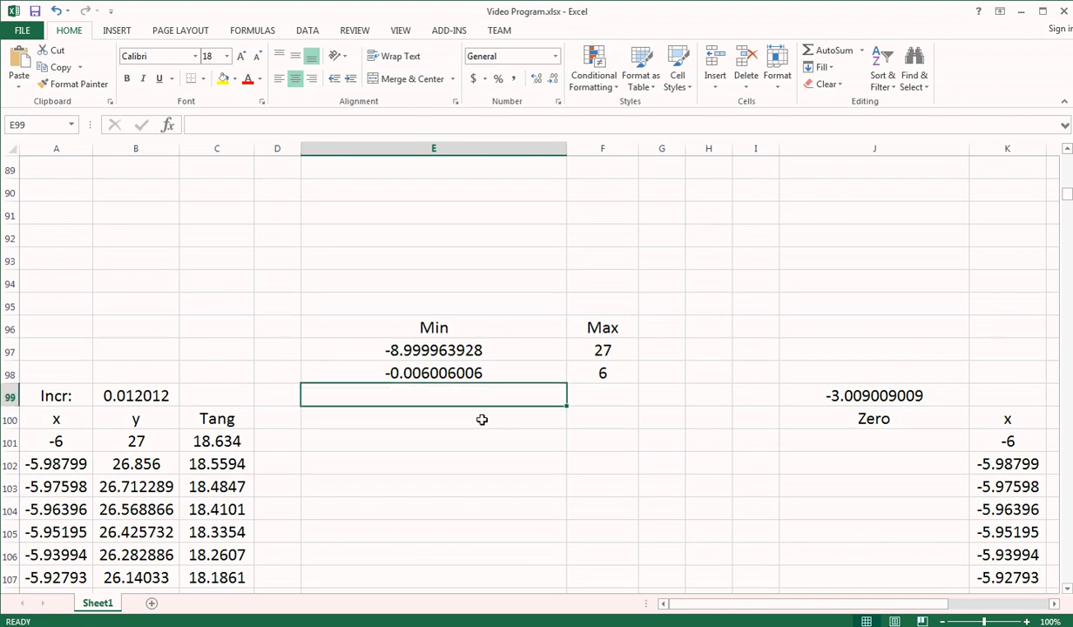
pyautogui.hotkey('ctrl', 'v')
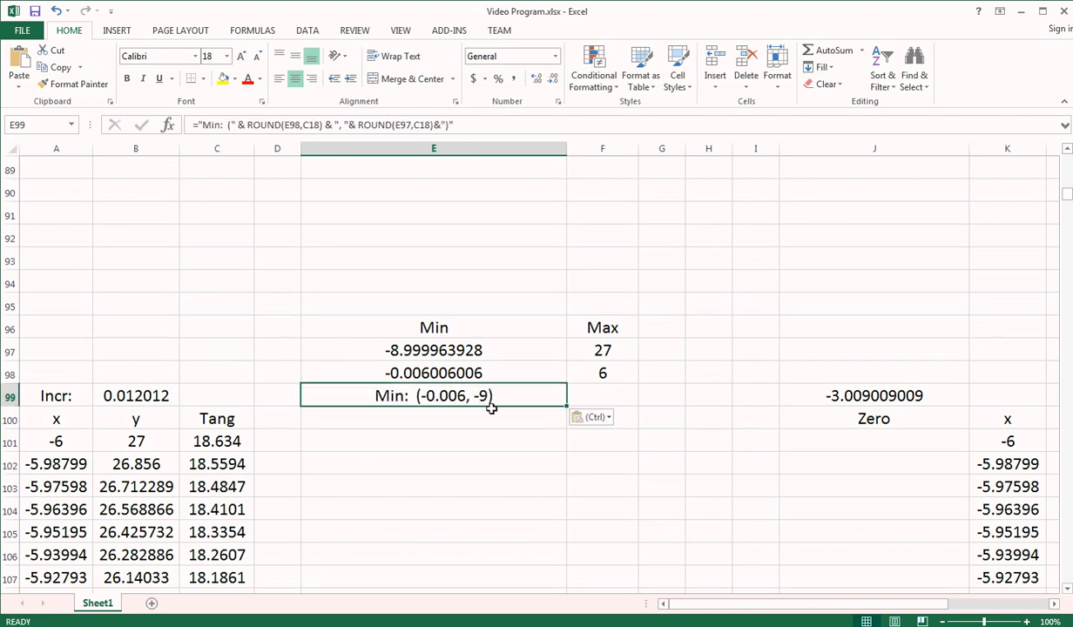
# Change E99's formula into a maximum label by using the text "Max" and the references F98 and F97, and enter it
pyautogui.click(219, 127)
pyautogui.write('ax')
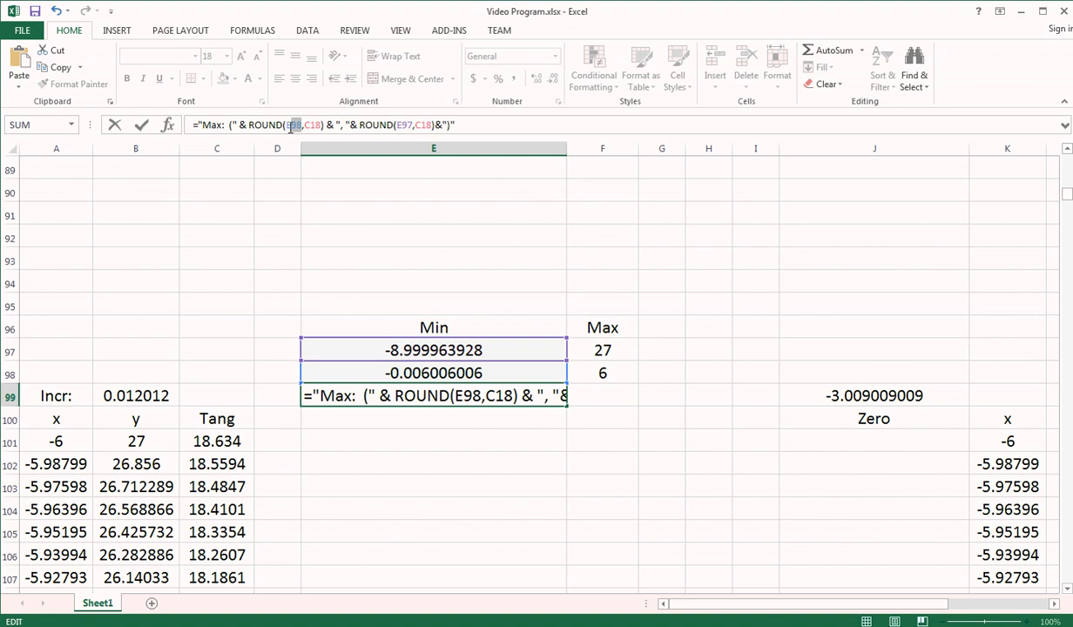
pyautogui.moveTo(288, 129); pyautogui.dragTo(288, 138)
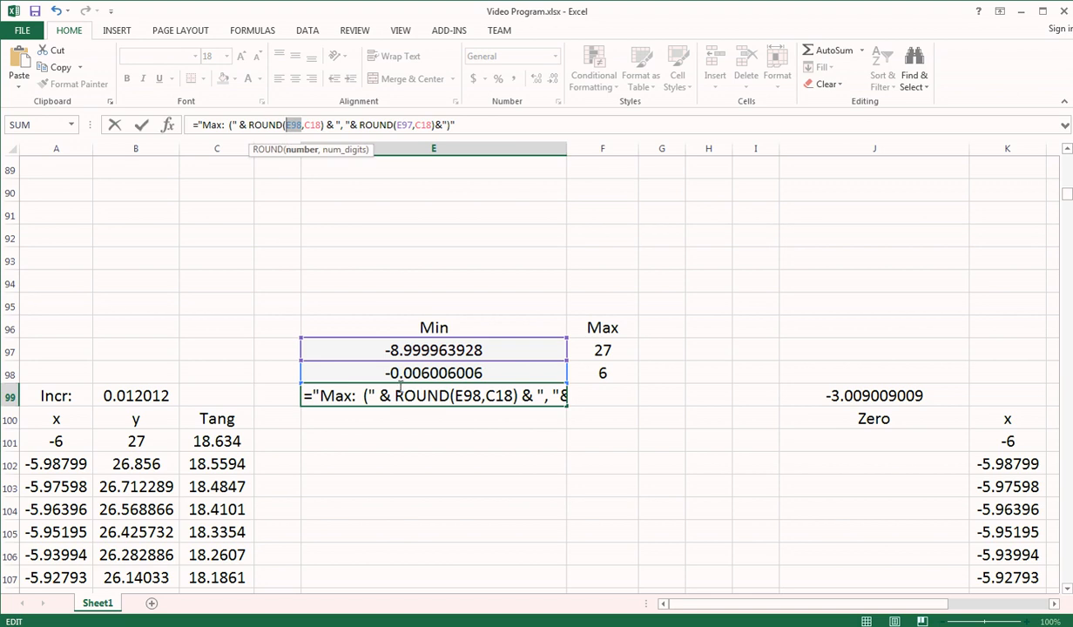
pyautogui.click(607, 373)
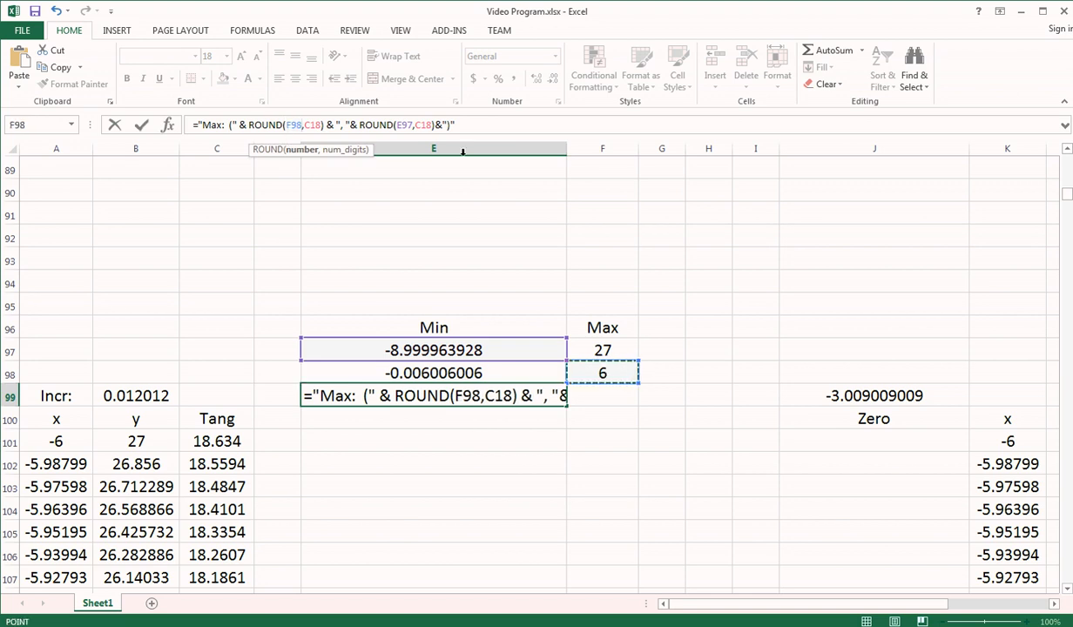
pyautogui.doubleClick(406, 125)
pyautogui.click(602, 351)
pyautogui.press('Return')
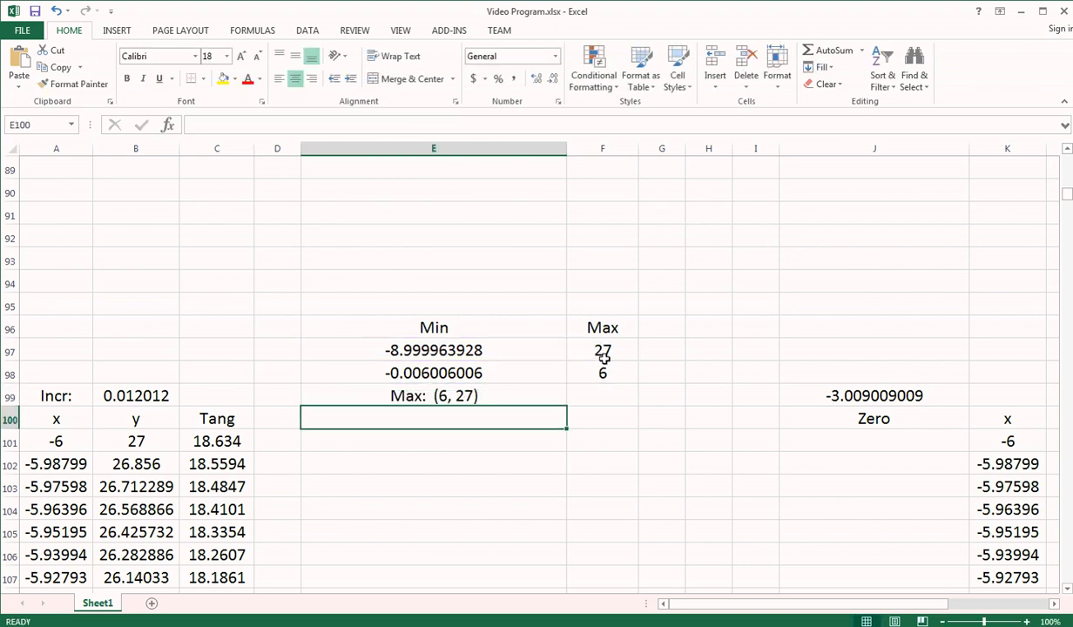
# Move the maximum's coordinate label from E99 to E17, directly under the minimum's label
pyautogui.click(487, 393)
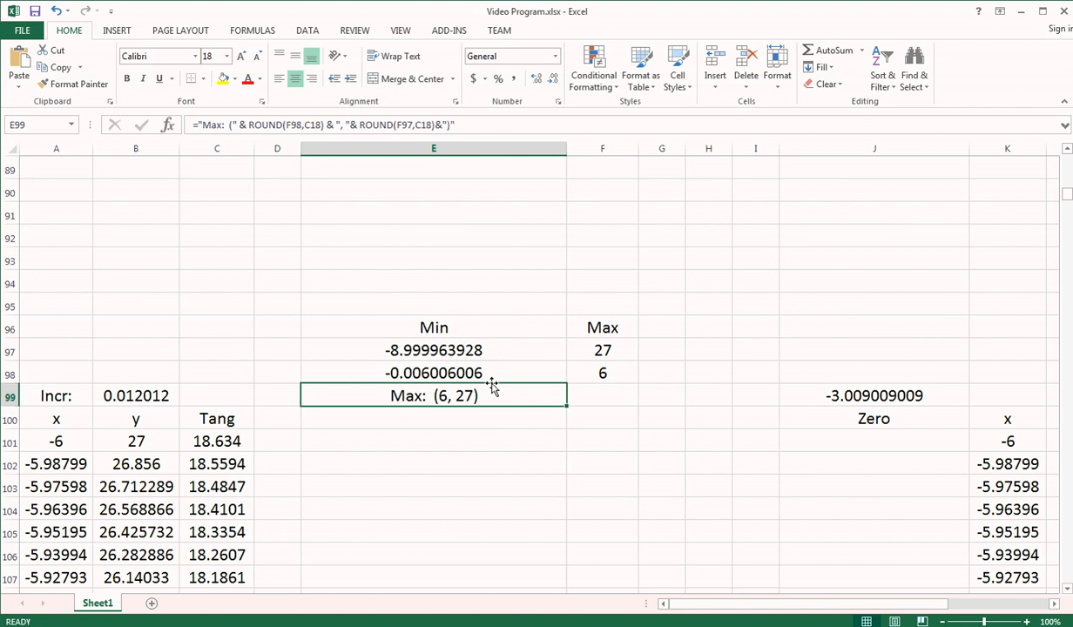
pyautogui.moveTo(491, 382); pyautogui.dragTo(465, 554)
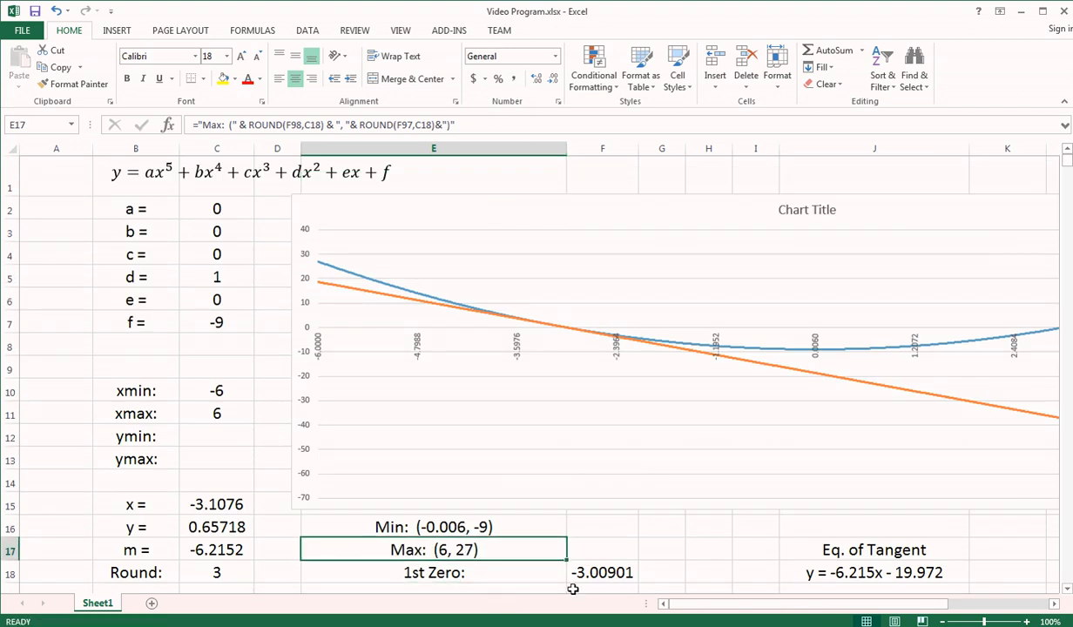
pyautogui.click(741, 550)
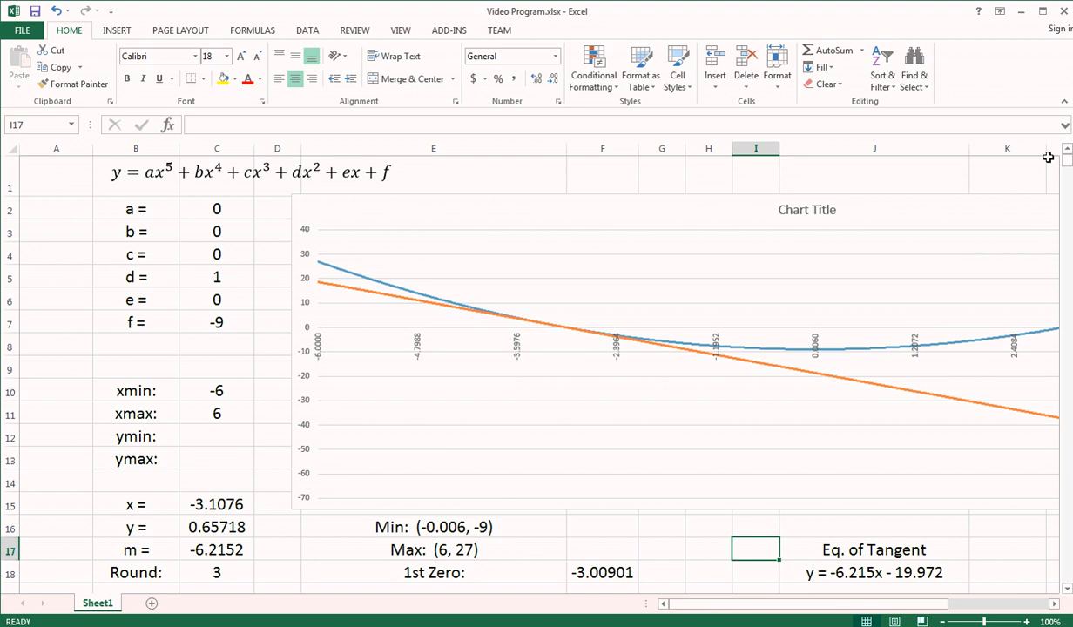
pyautogui.click(697, 549)
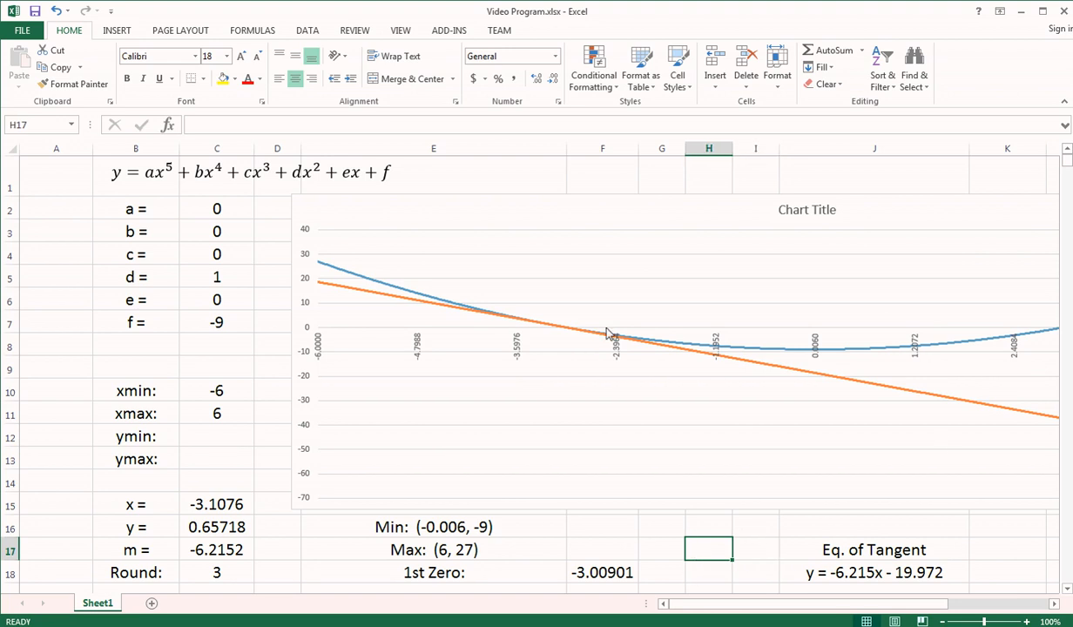
# Start a label formula in J98, just above the first zero's value, with the text "1st Zero: "
pyautogui.click(442, 568)
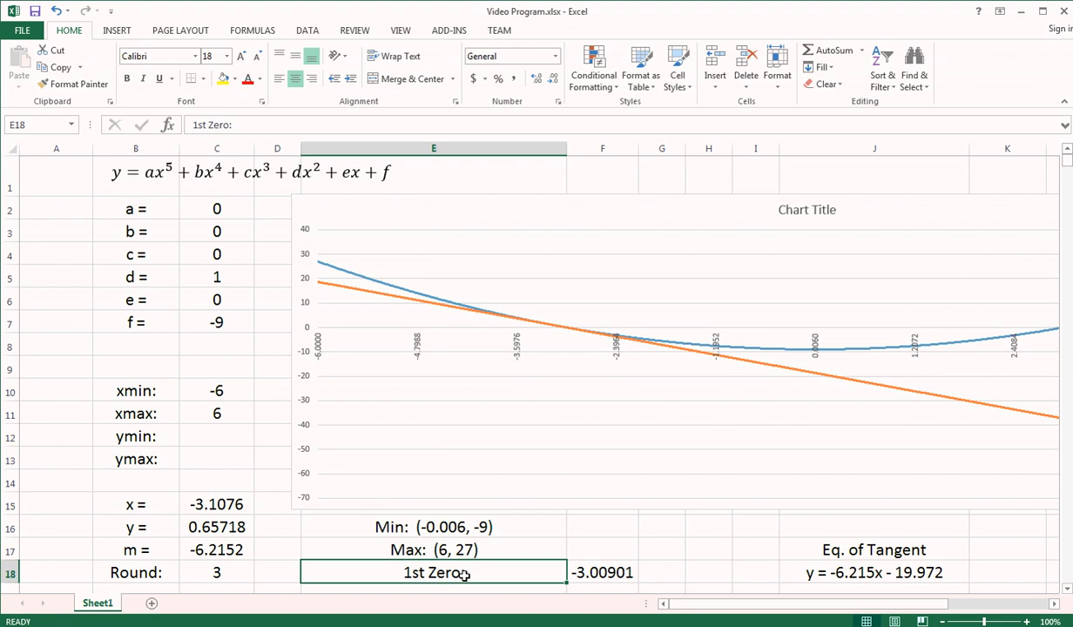
pyautogui.click(614, 572)
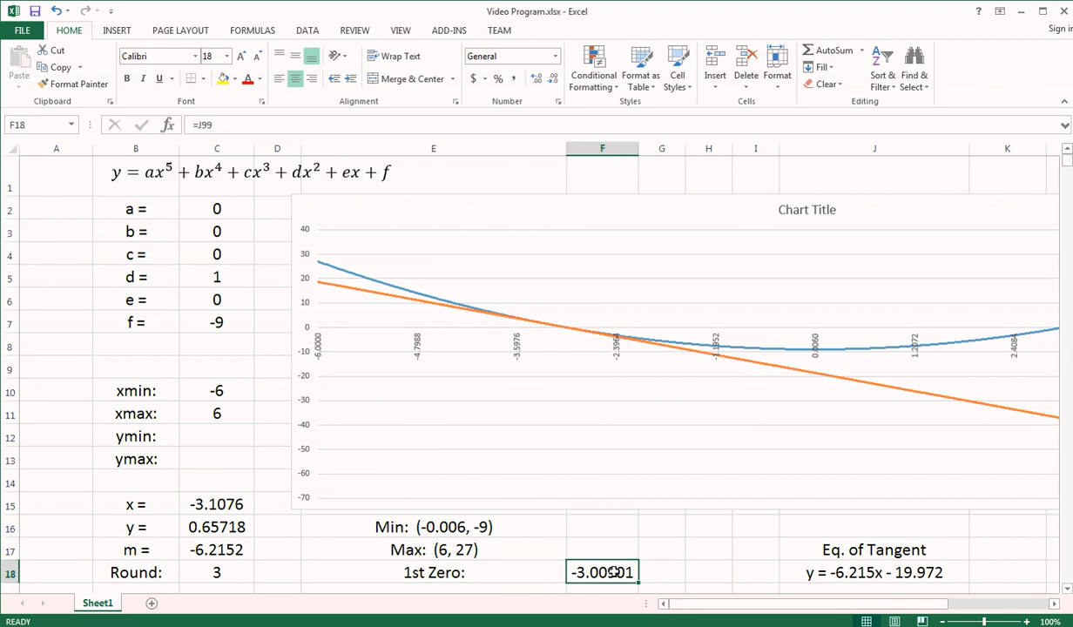
pyautogui.click(539, 565)
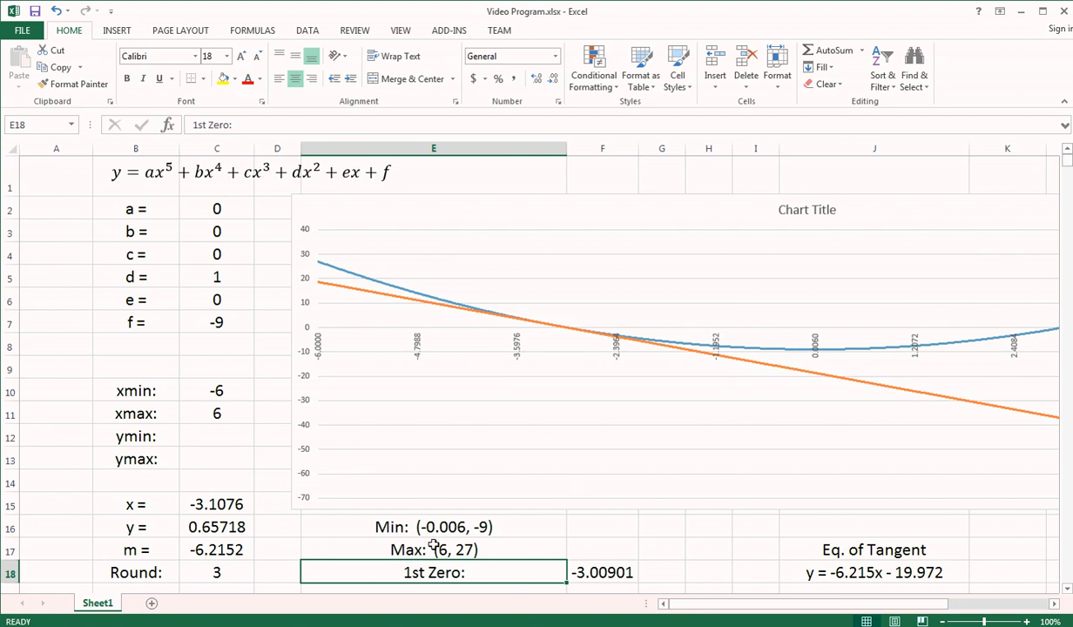
pyautogui.moveTo(1067, 166); pyautogui.dragTo(1067, 202)
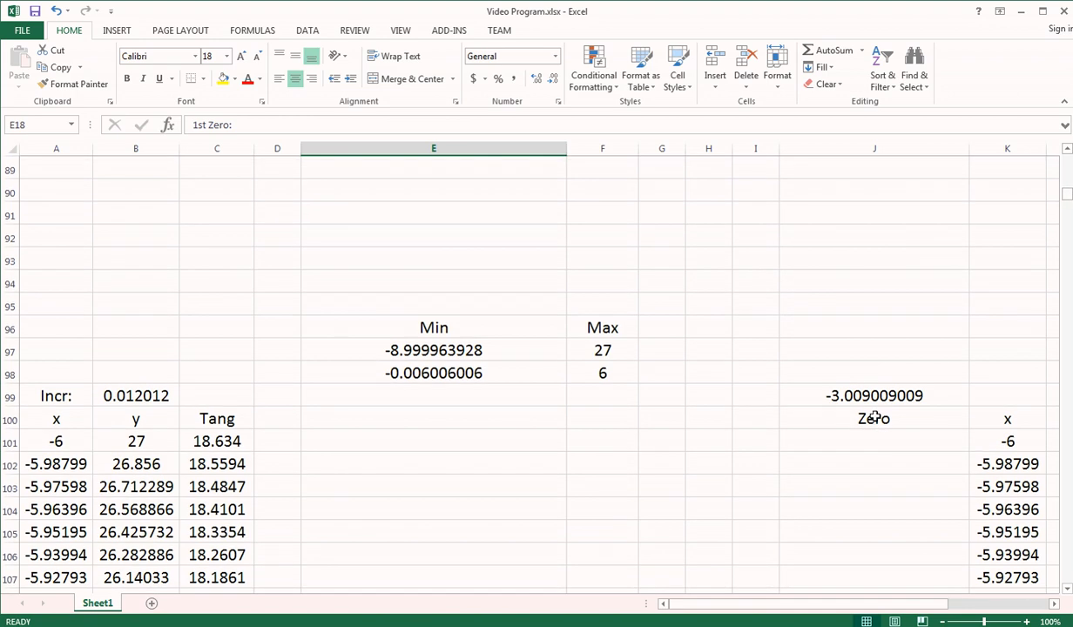
pyautogui.click(852, 375)
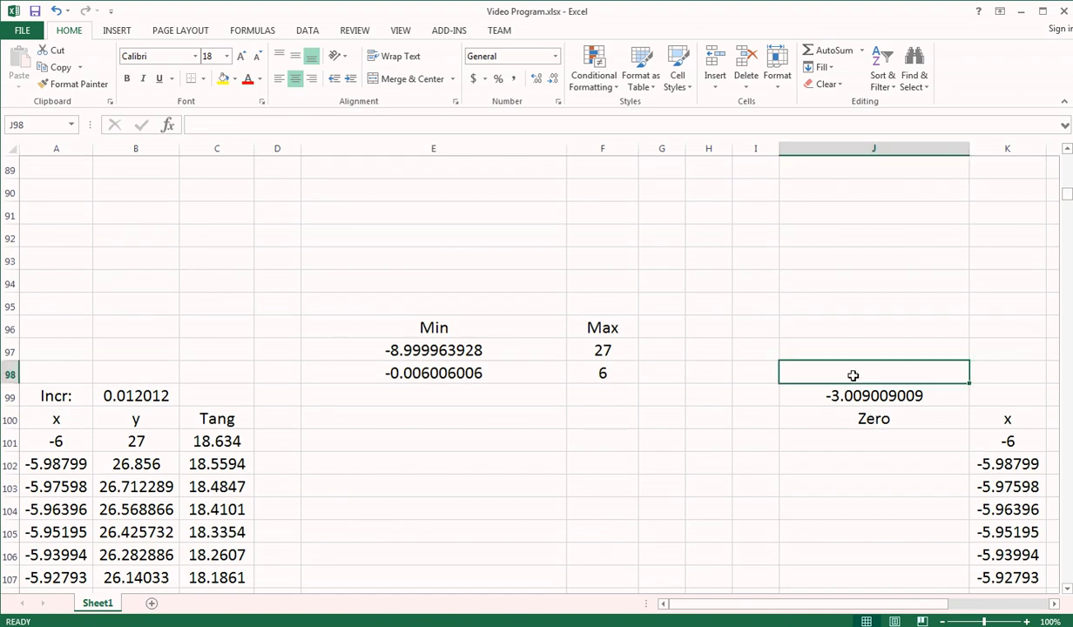
pyautogui.write('="First')
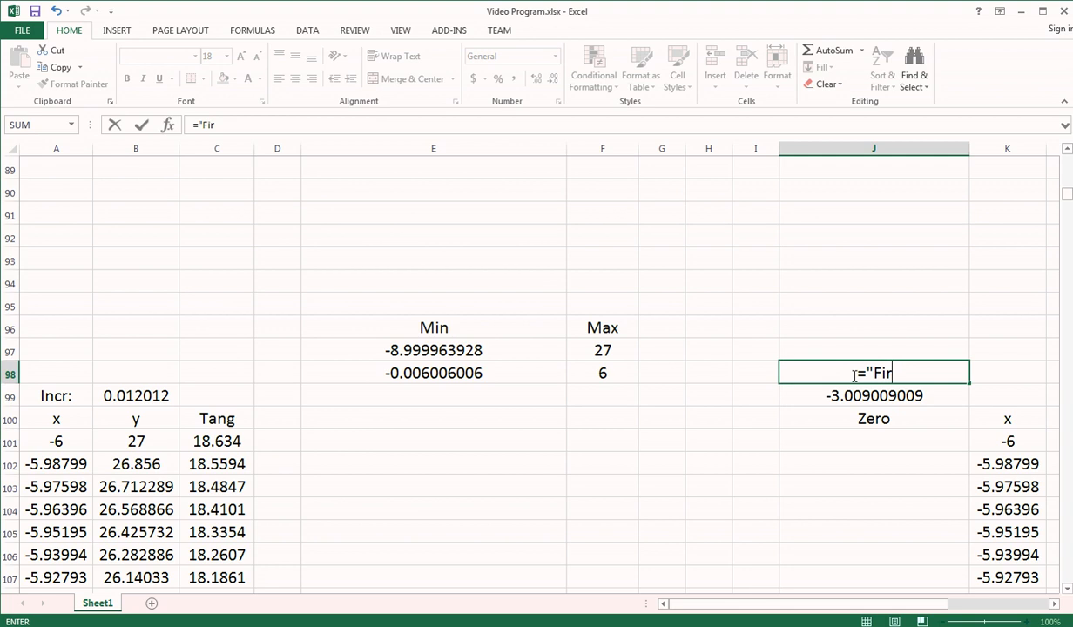
pyautogui.press('BackSpace')
pyautogui.press('BackSpace')
pyautogui.press('BackSpace')
pyautogui.press('BackSpace')
pyautogui.press('BackSpace')
pyautogui.write('1st Zero')
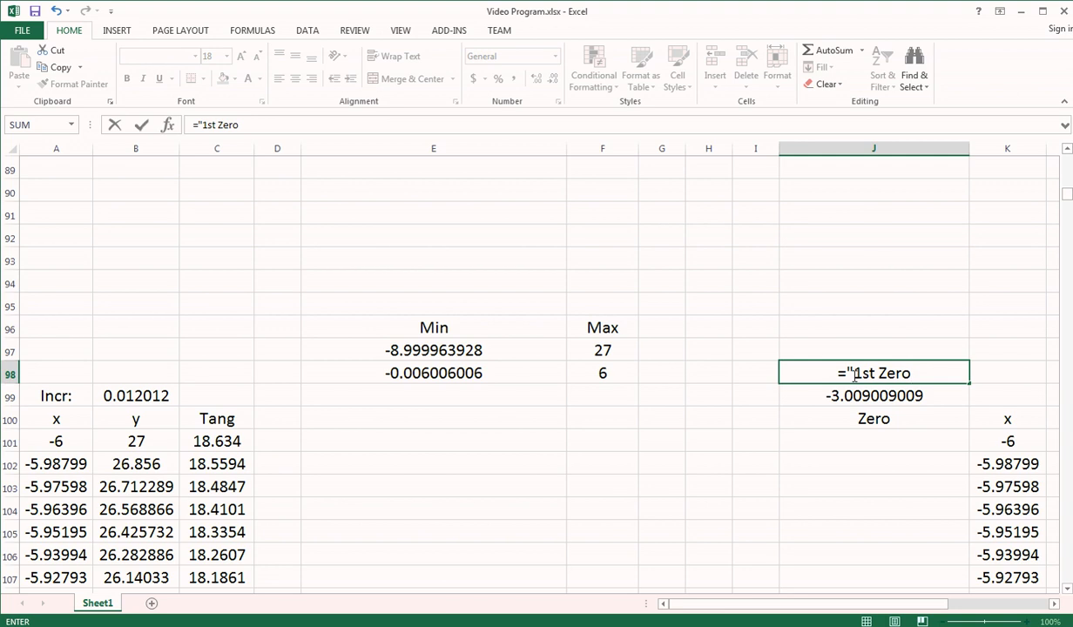
pyautogui.write(':')
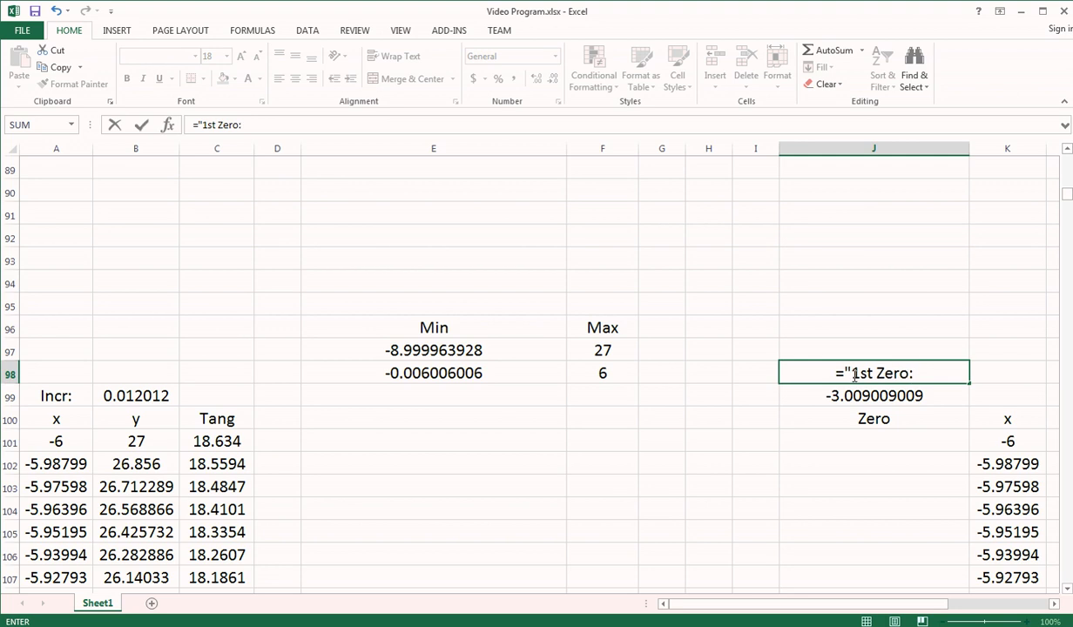
pyautogui.write('  "')
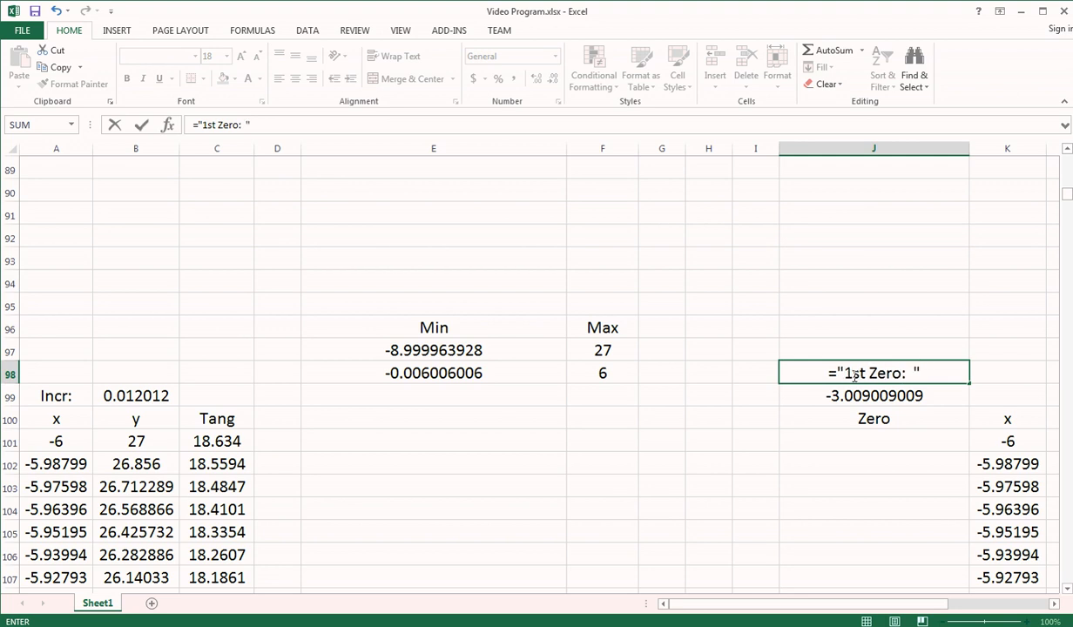
# Complete J98's formula by joining the text to J99 rounded to the number of digits in C18, and enter it
pyautogui.write(' &')
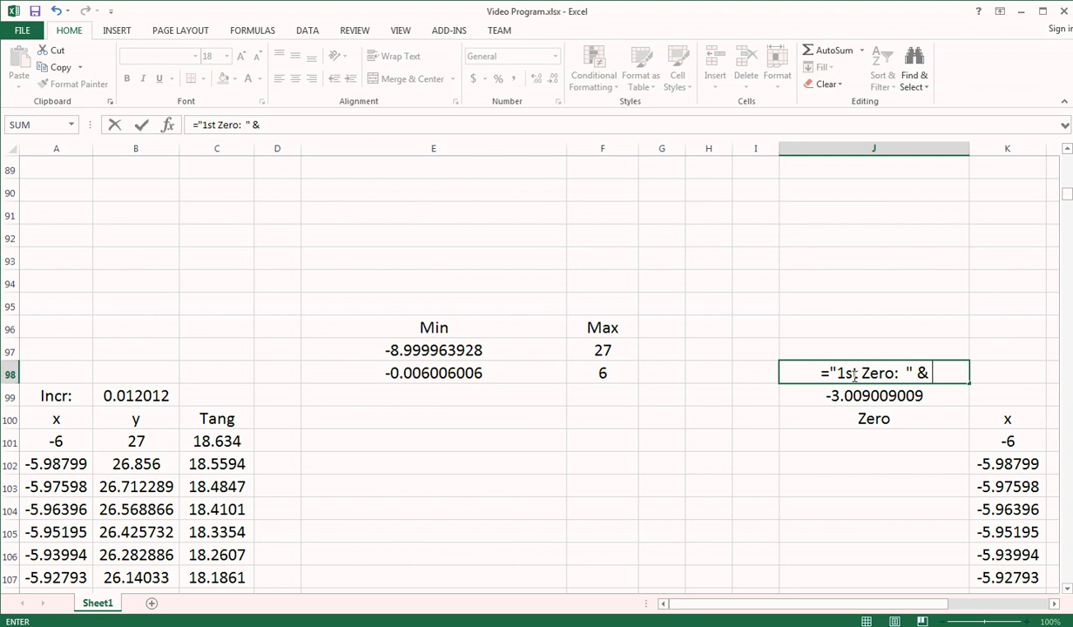
pyautogui.write(' round')
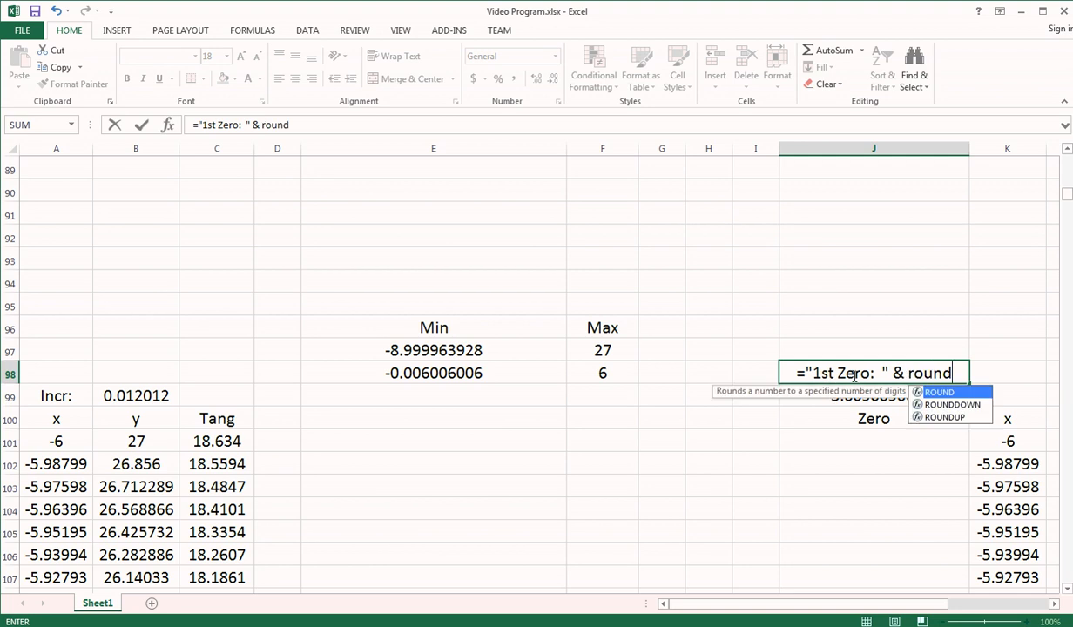
pyautogui.write('(')
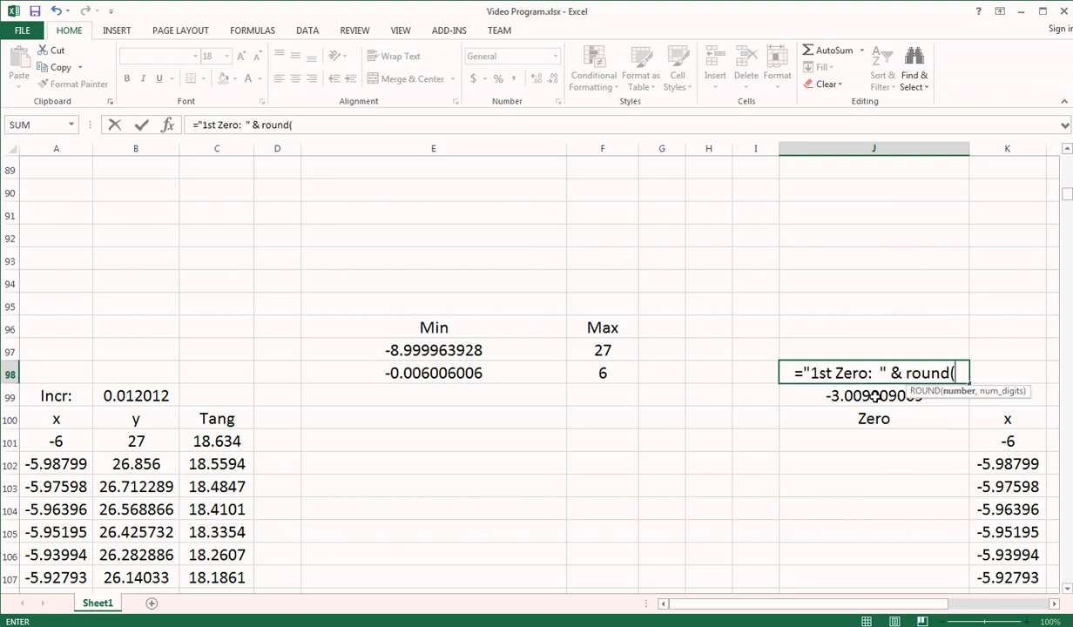
pyautogui.click(872, 397)
pyautogui.write(',')
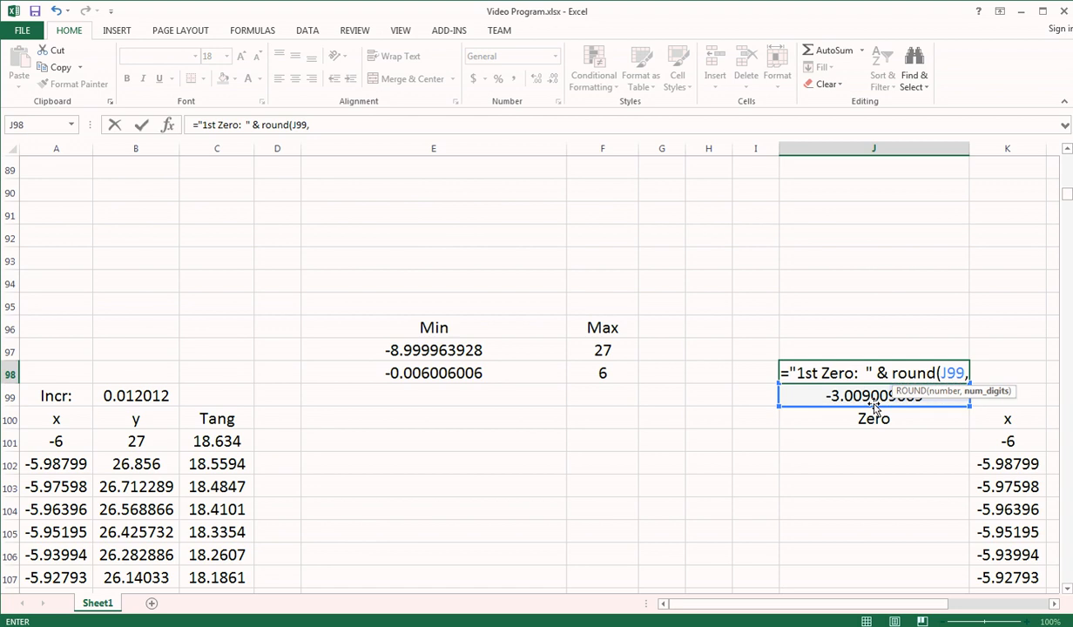
pyautogui.write('c18')
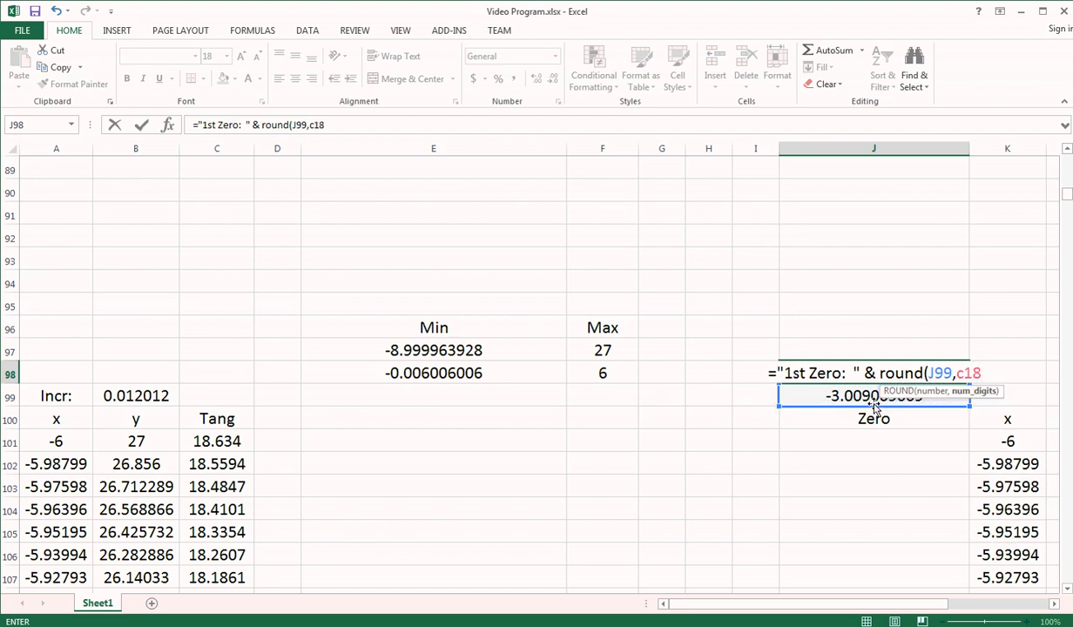
pyautogui.write(')')
pyautogui.press('Return')
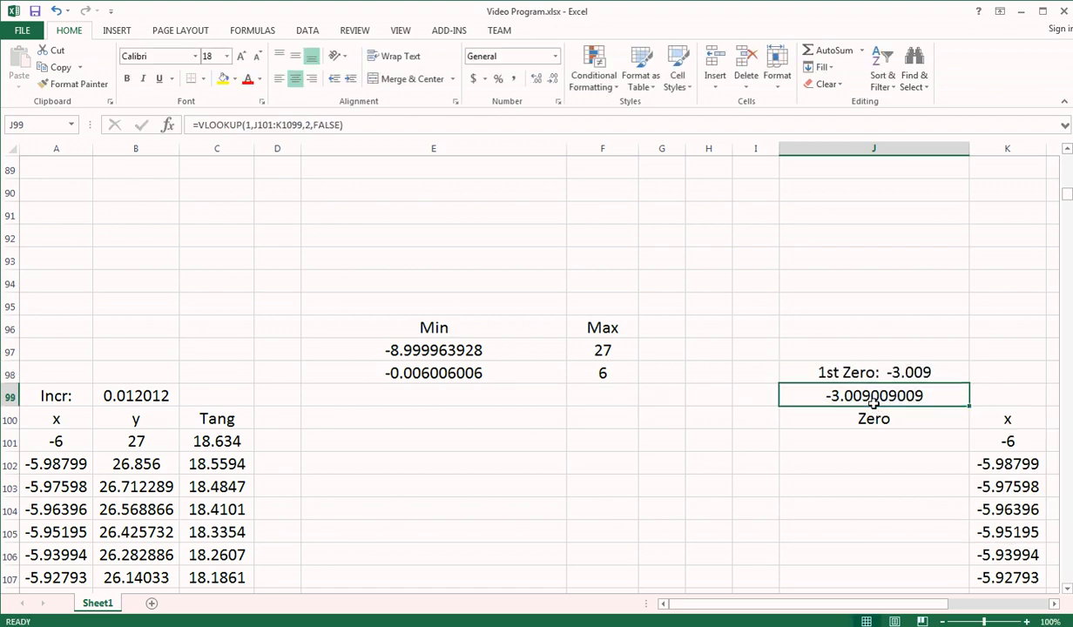
# Move the first-zero label from J98 to E18, replacing the existing text, and clear the old zero value in F18
pyautogui.click(891, 373)
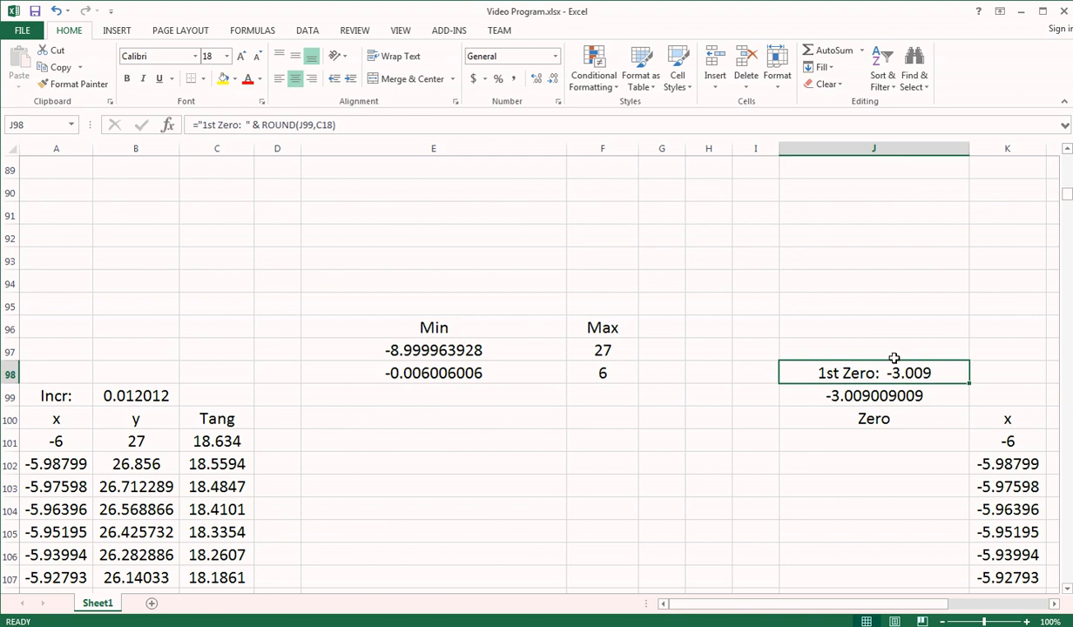
pyautogui.moveTo(892, 359); pyautogui.dragTo(493, 514)
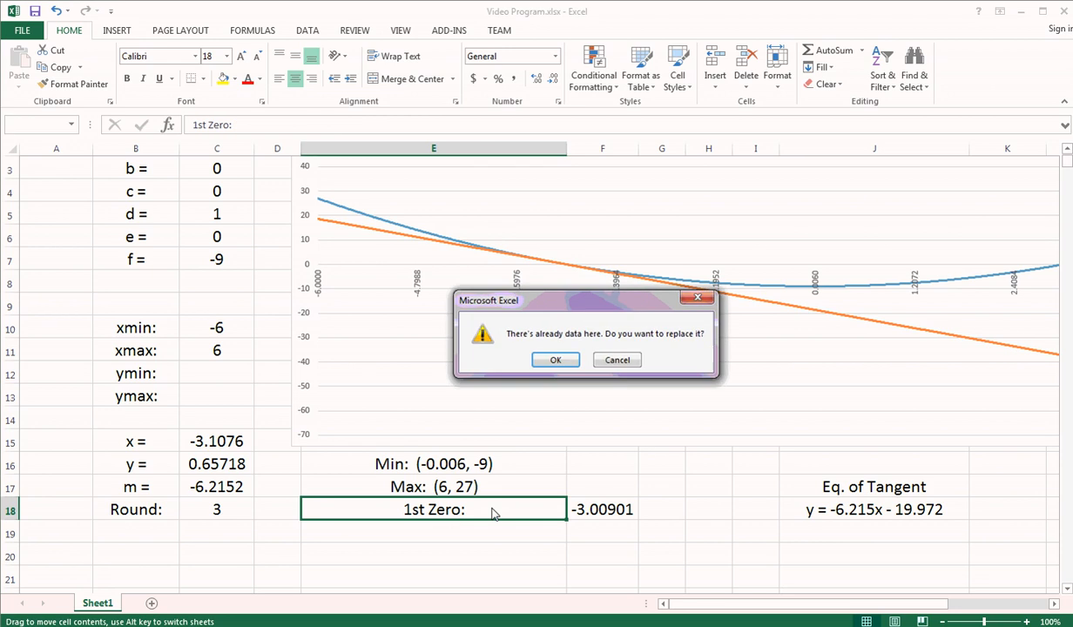
pyautogui.click(557, 364)
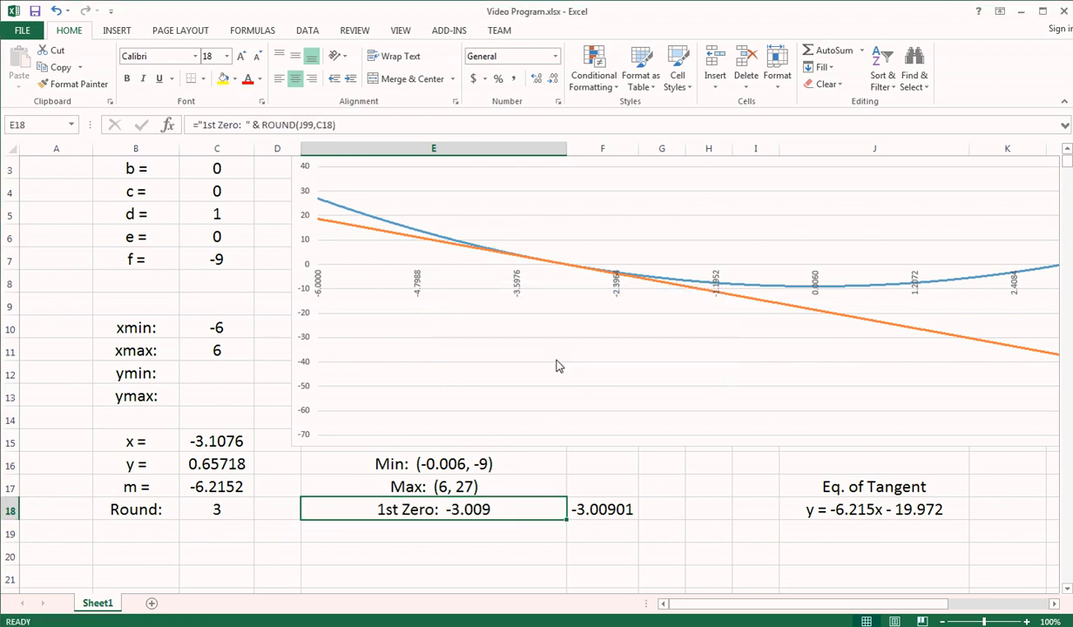
pyautogui.click(613, 510)
pyautogui.press('Delete')
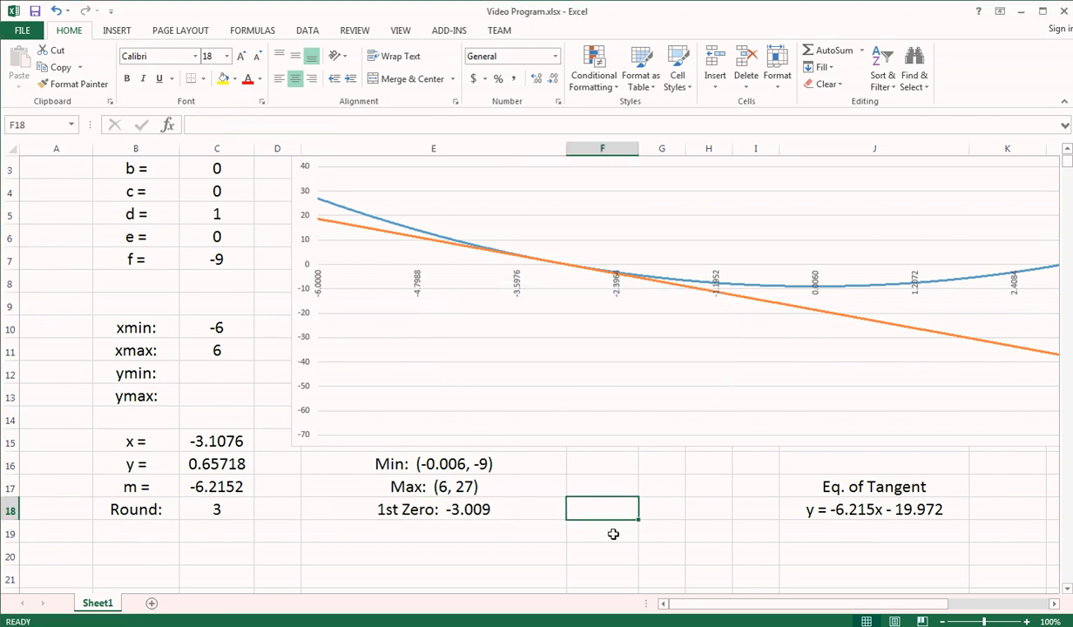
# Narrow column E to less than half its width and move the minimum's label from E16 to F16
pyautogui.click(547, 555)
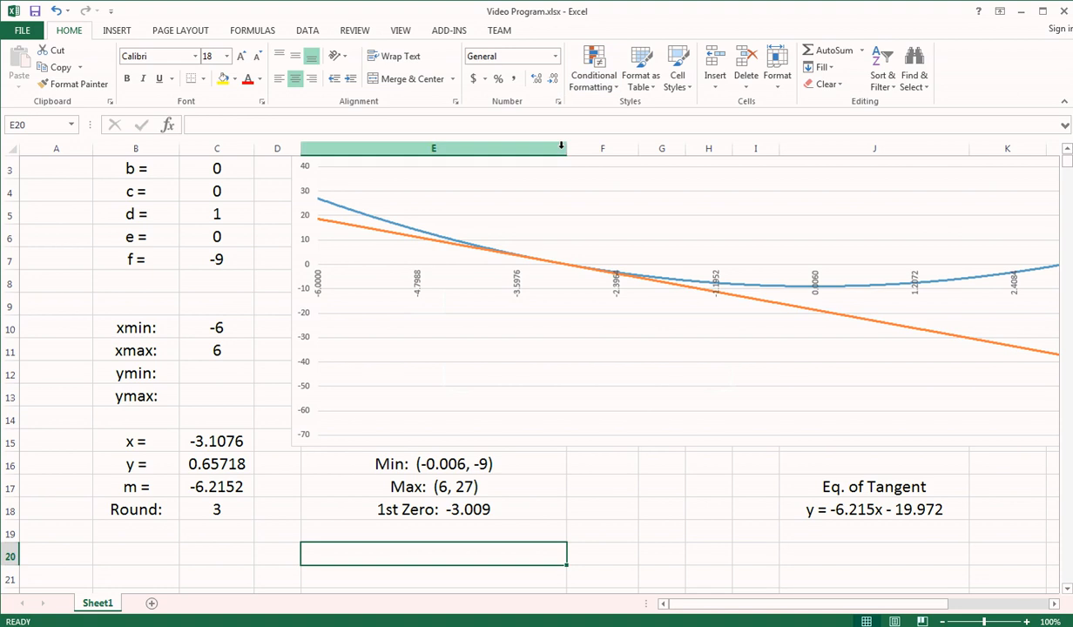
pyautogui.moveTo(566, 148); pyautogui.dragTo(385, 164)
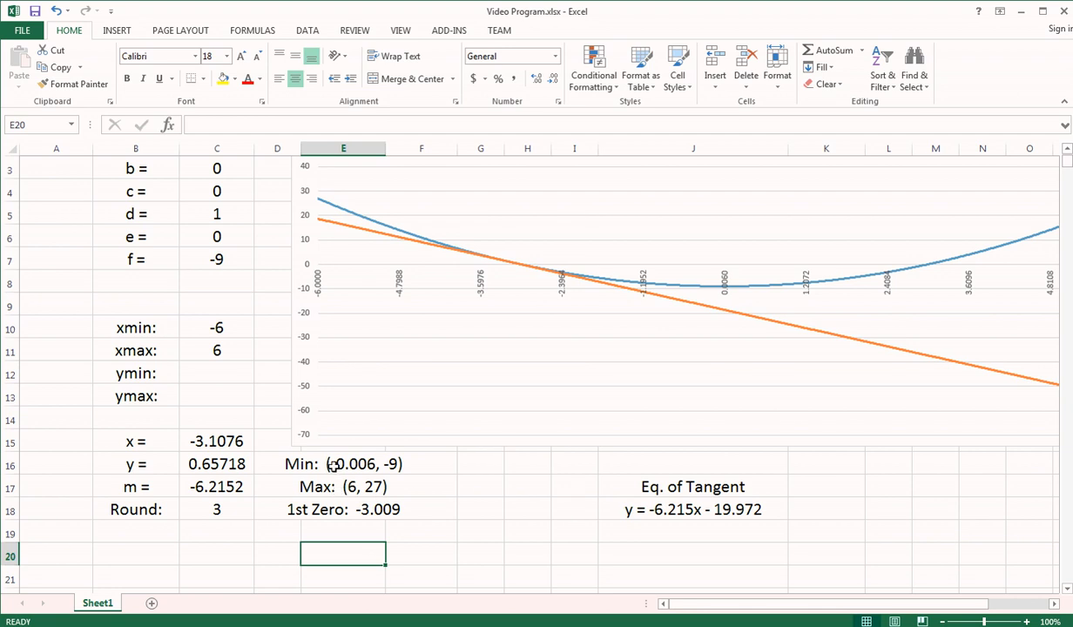
pyautogui.click(351, 463)
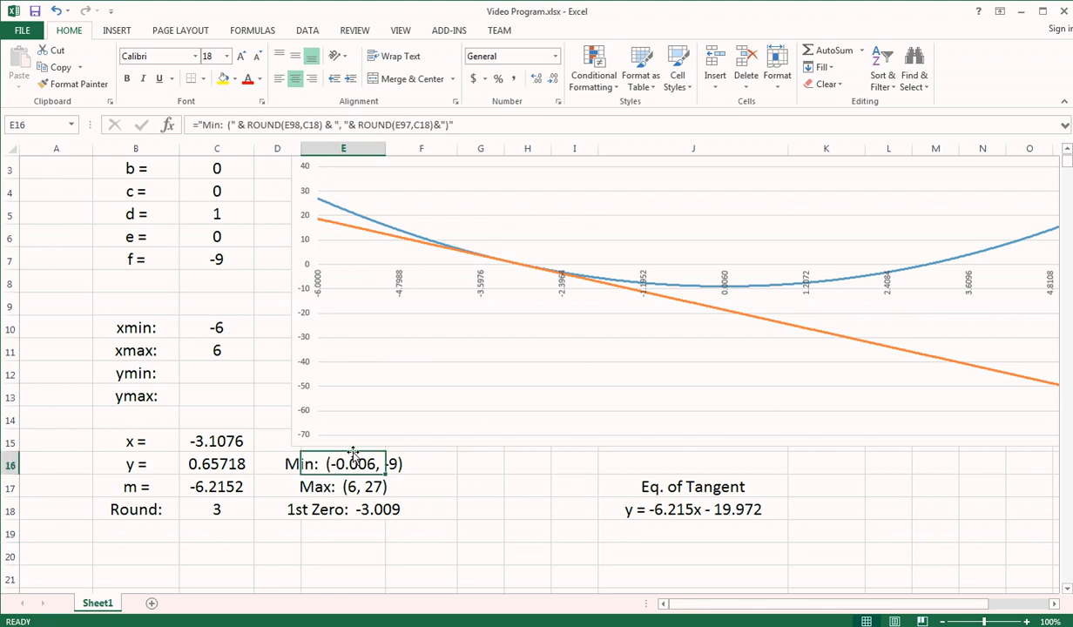
pyautogui.moveTo(357, 451); pyautogui.dragTo(413, 464)
# Move the tangent heading and equation down to J19:J20, and the maximum's label from E17 to I16
pyautogui.click(336, 477)
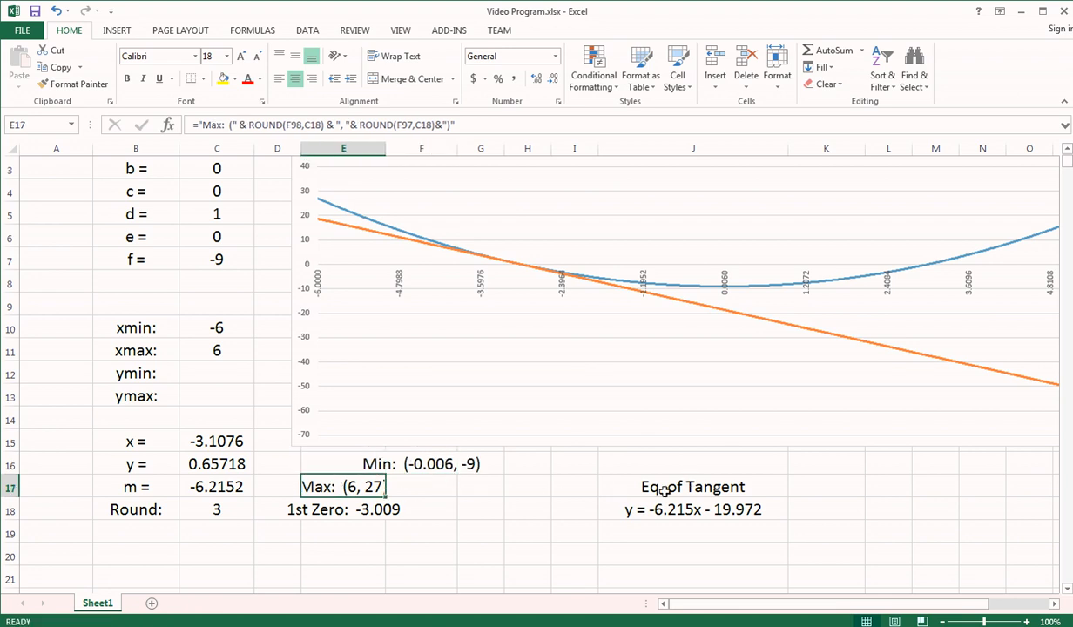
pyautogui.moveTo(685, 488); pyautogui.dragTo(667, 541)
pyautogui.click(331, 490)
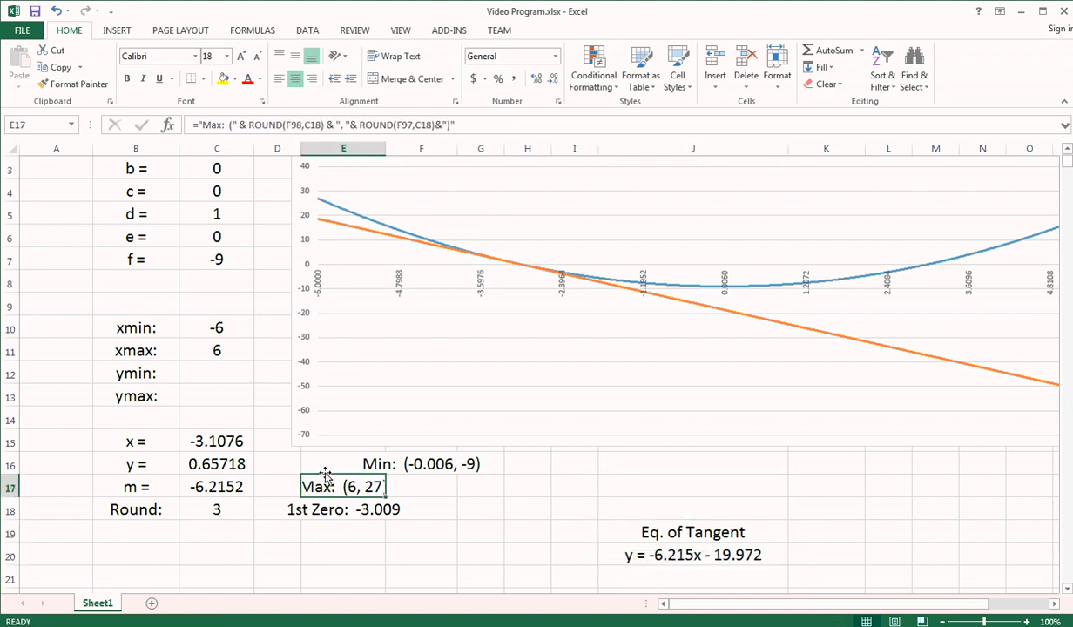
pyautogui.moveTo(325, 474); pyautogui.dragTo(589, 463)
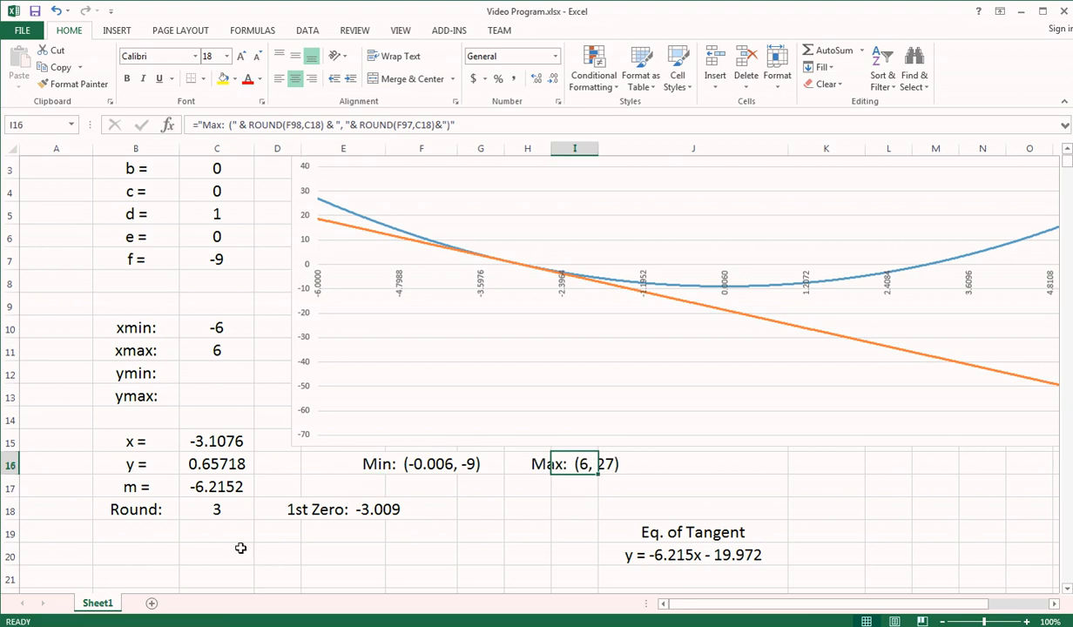
# Move the first-zero label from E18 to F17, directly under the minimum's label
pyautogui.click(333, 505)
pyautogui.moveTo(334, 500); pyautogui.dragTo(396, 502)
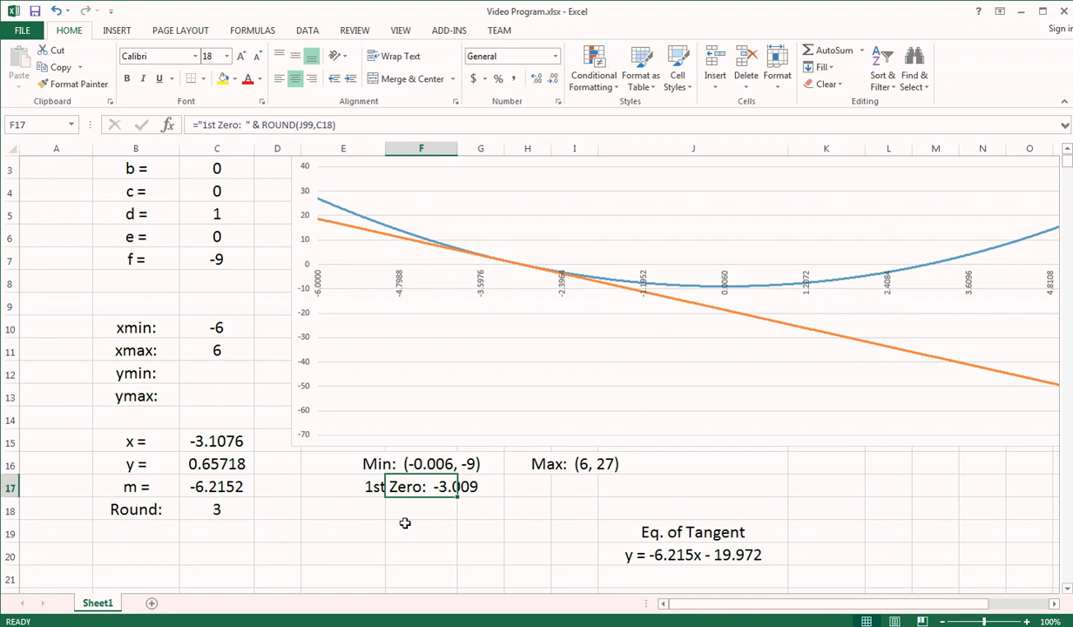
pyautogui.click(431, 524)
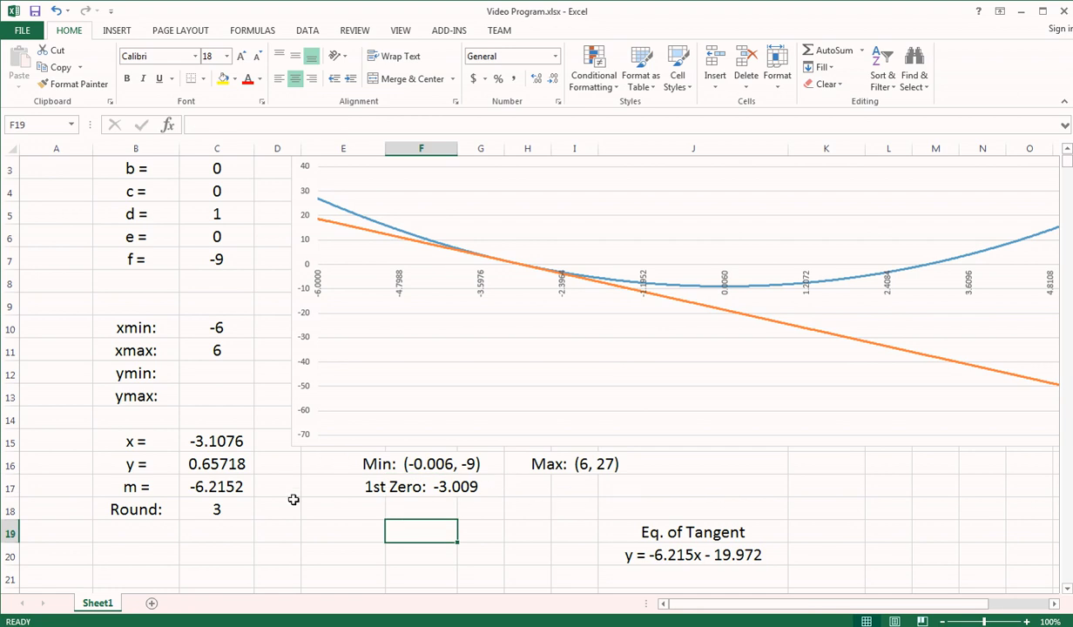
# Set the Round value in C18 to 5 decimal places
pyautogui.click(229, 515)
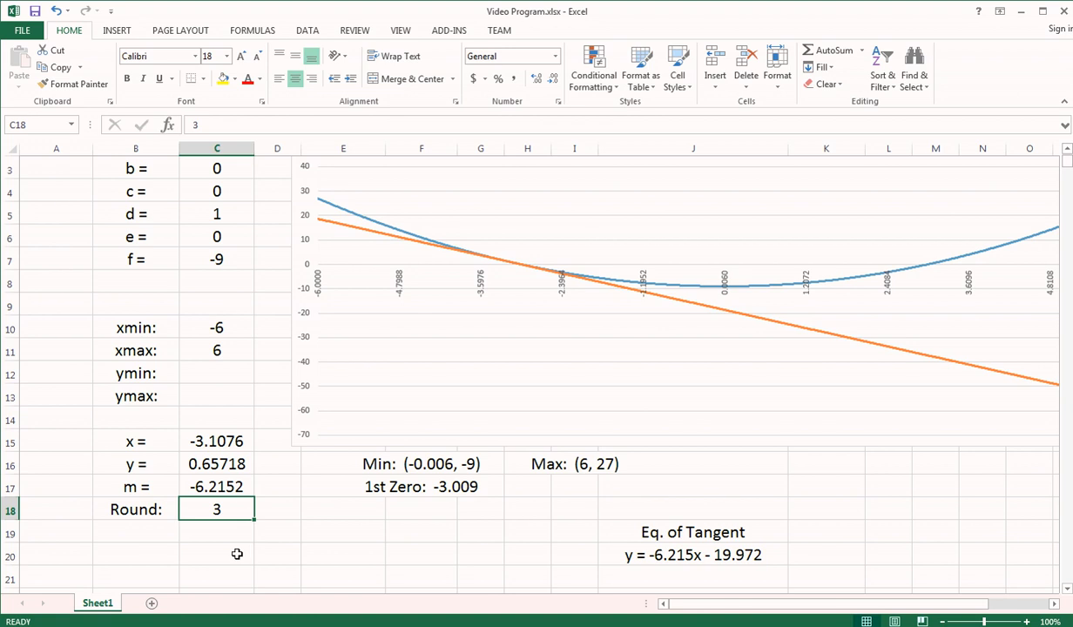
pyautogui.write('5')
pyautogui.press('Return')
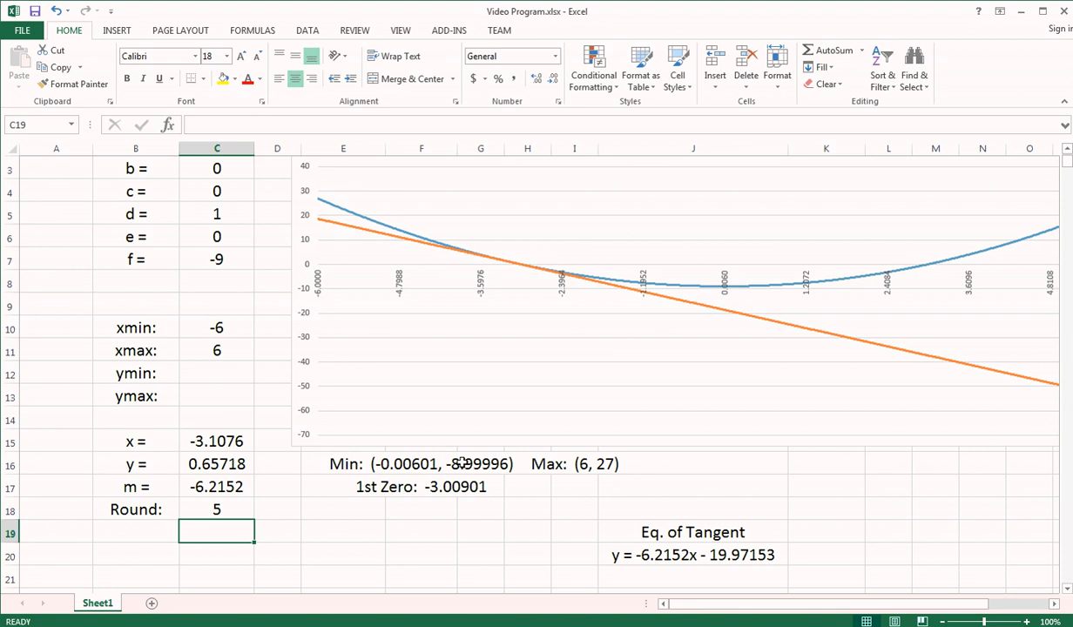
# Move the maximum's label from I16 to K16, and the tangent heading and equation up to J18:J19
pyautogui.click(522, 460)
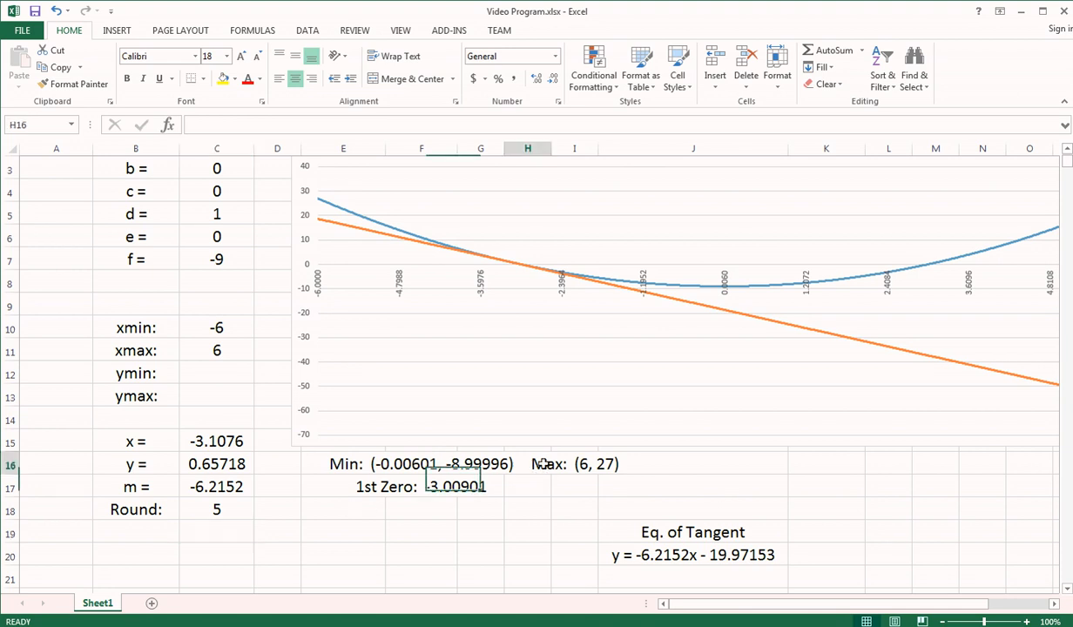
pyautogui.click(568, 459)
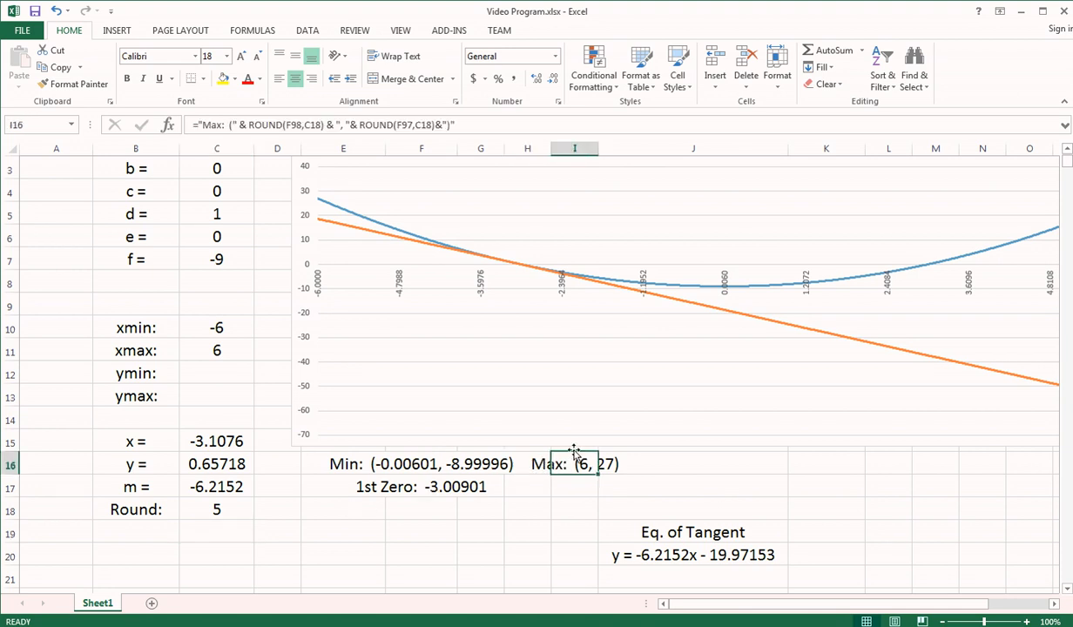
pyautogui.moveTo(574, 452); pyautogui.dragTo(811, 461)
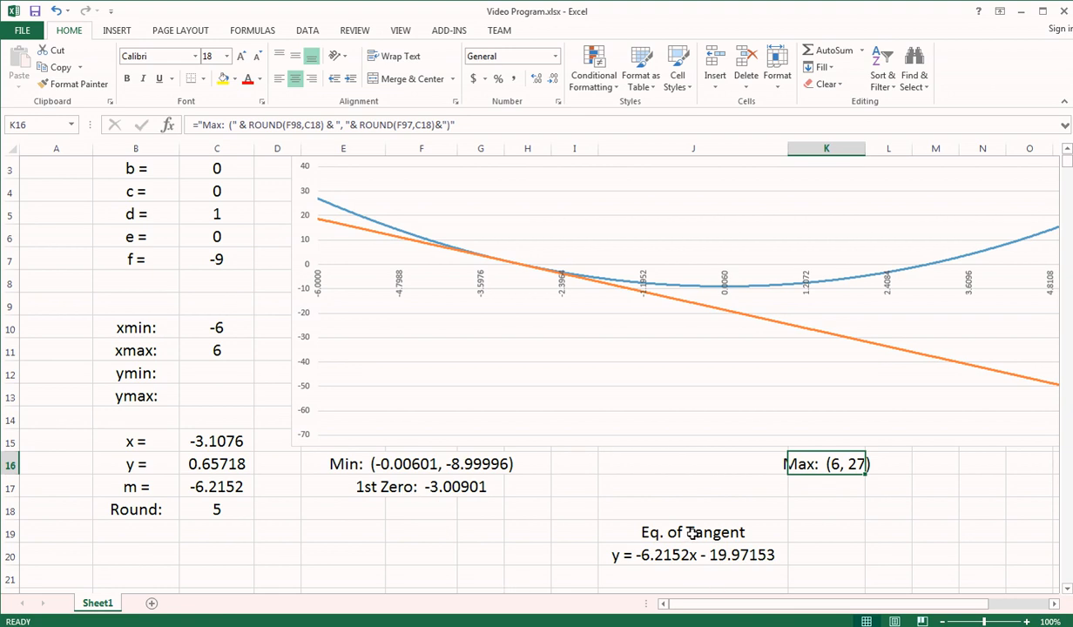
pyautogui.moveTo(692, 533)
pyautogui.mouseDown()
pyautogui.moveTo(689, 551)
pyautogui.moveTo(679, 506)
pyautogui.moveTo(694, 554)
pyautogui.moveTo(683, 515)
pyautogui.mouseUp()
pyautogui.click(486, 537)
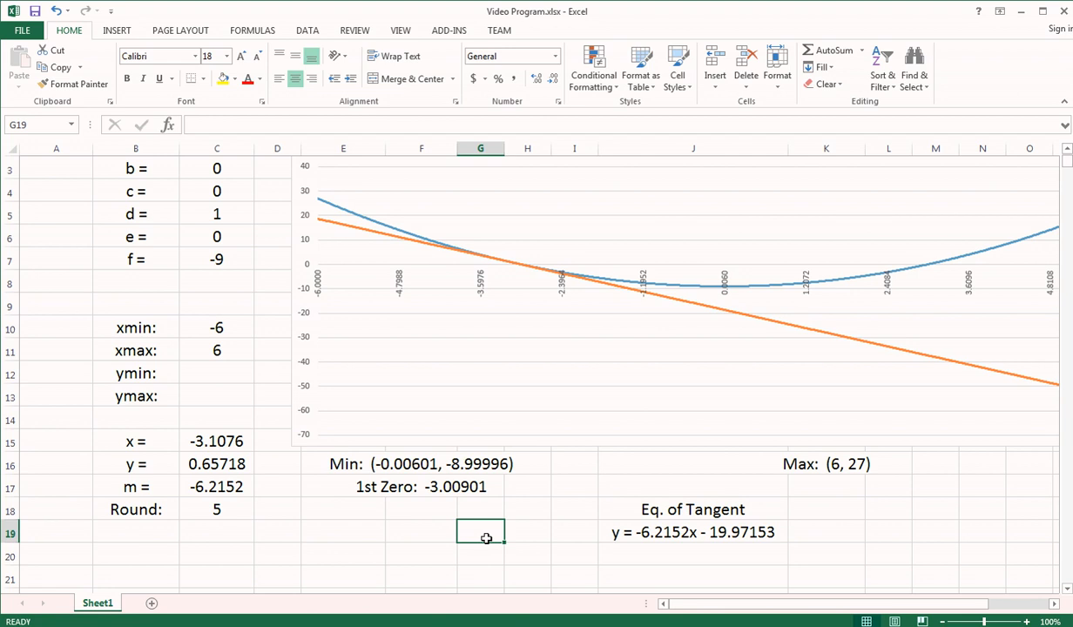
# Apply all borders to the coefficient table in B2:C7
pyautogui.click(1068, 153)
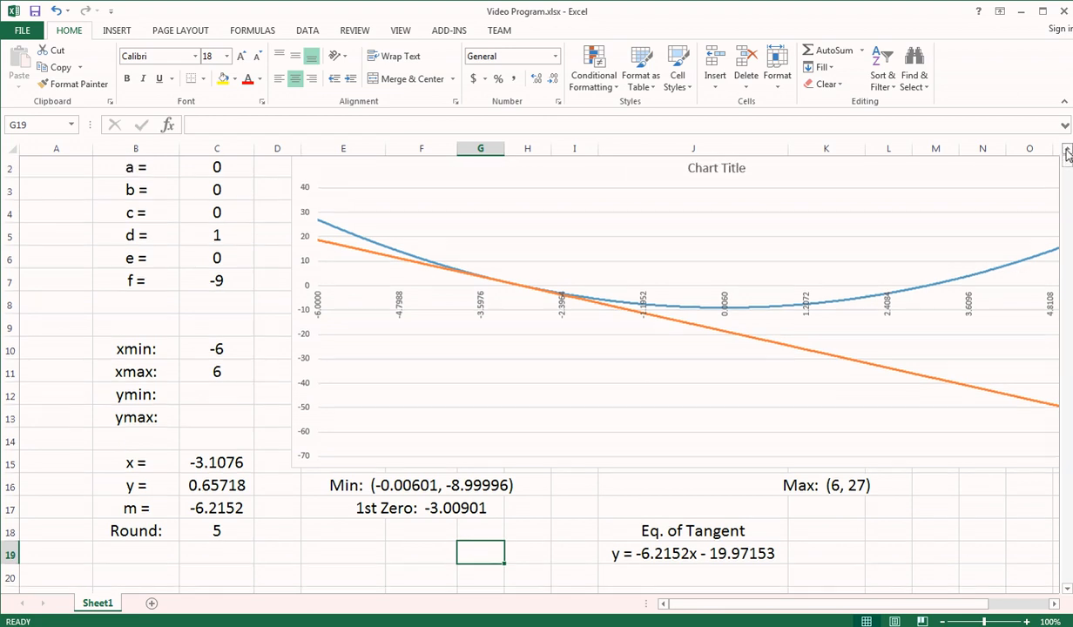
pyautogui.click(1068, 152)
pyautogui.moveTo(125, 211); pyautogui.dragTo(224, 322)
pyautogui.click(201, 79)
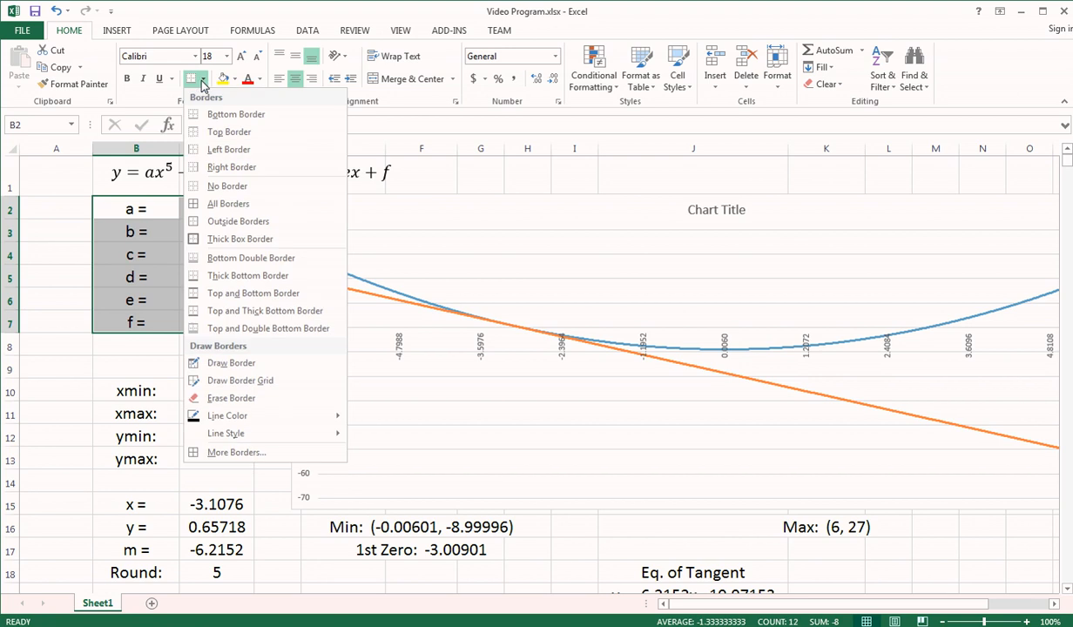
pyautogui.click(200, 205)
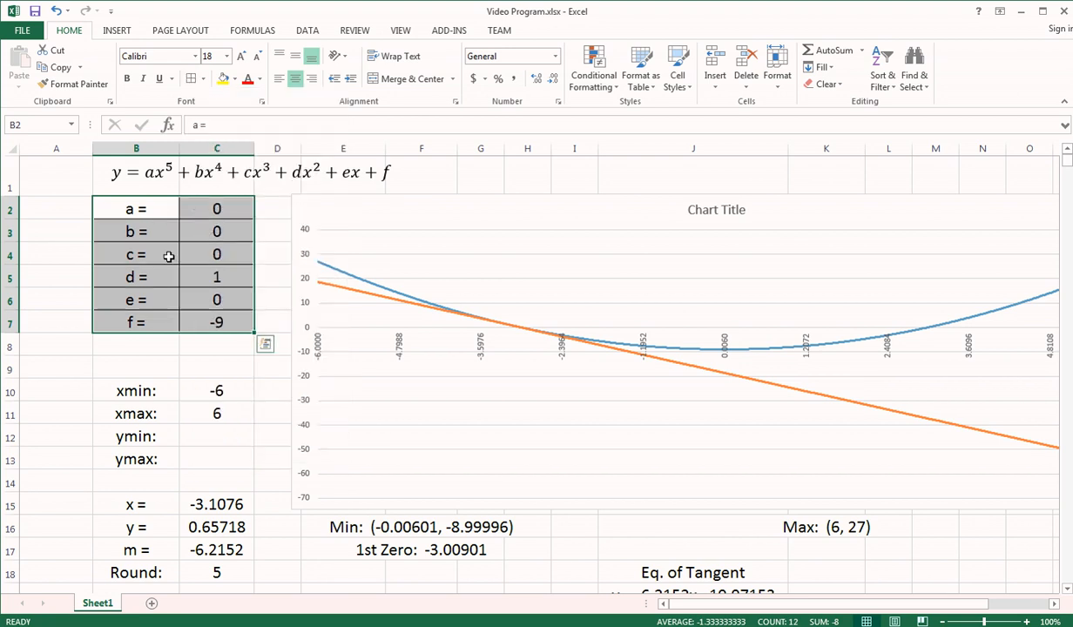
# Fill the coefficient label cells B2:B7 with light blue
pyautogui.moveTo(142, 209); pyautogui.dragTo(164, 321)
pyautogui.click(233, 78)
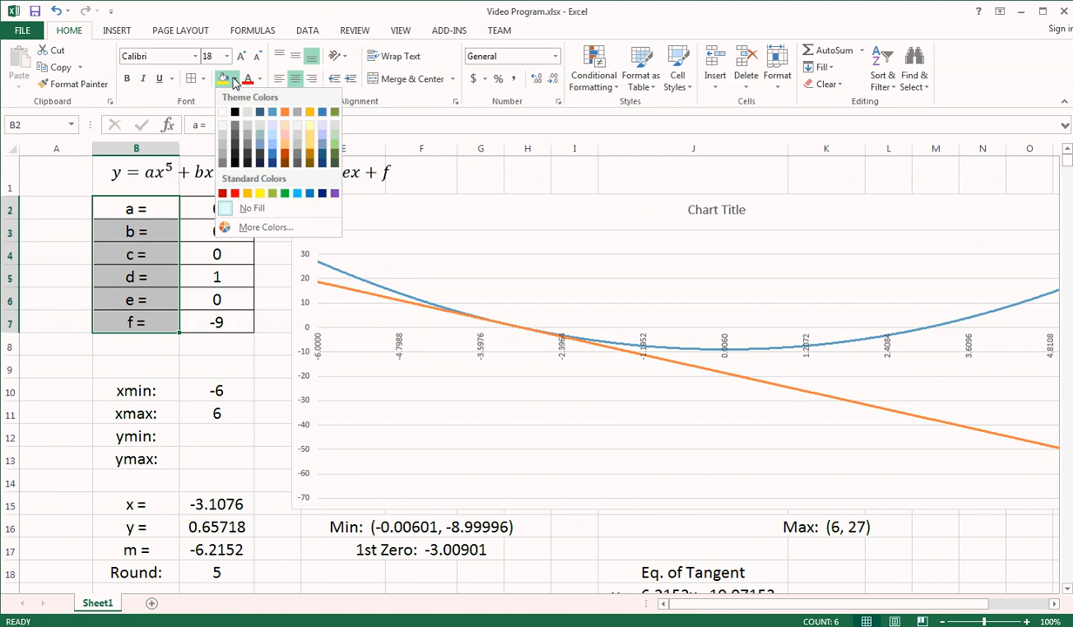
pyautogui.click(272, 139)
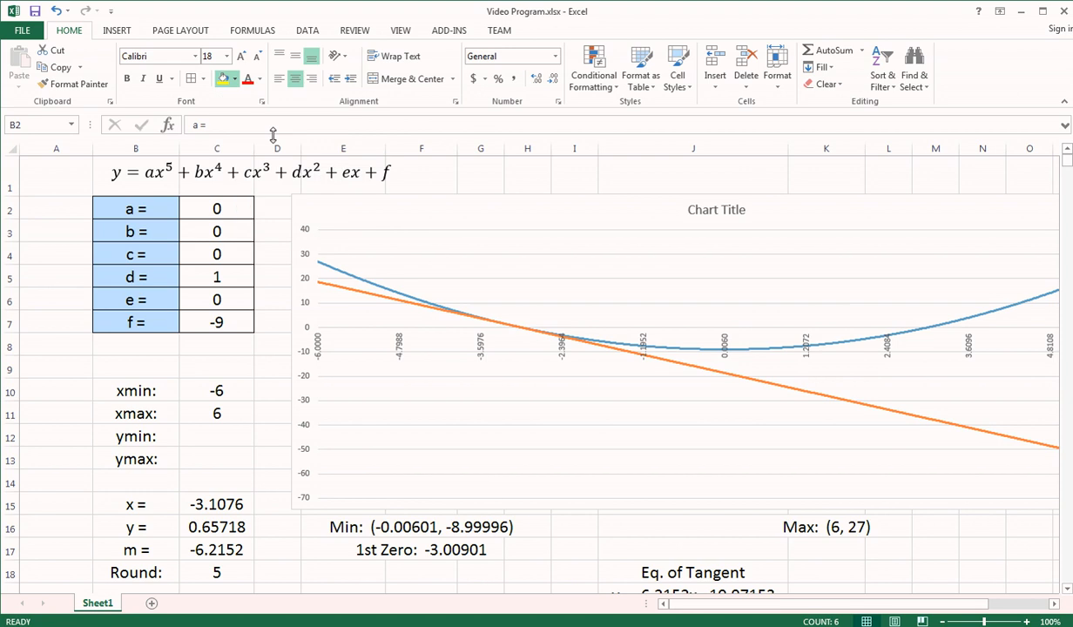
# Apply all borders to the axis limits table in B10:C13 and fill its labels B10:B13 with the same light blue
pyautogui.moveTo(139, 392); pyautogui.dragTo(230, 410)
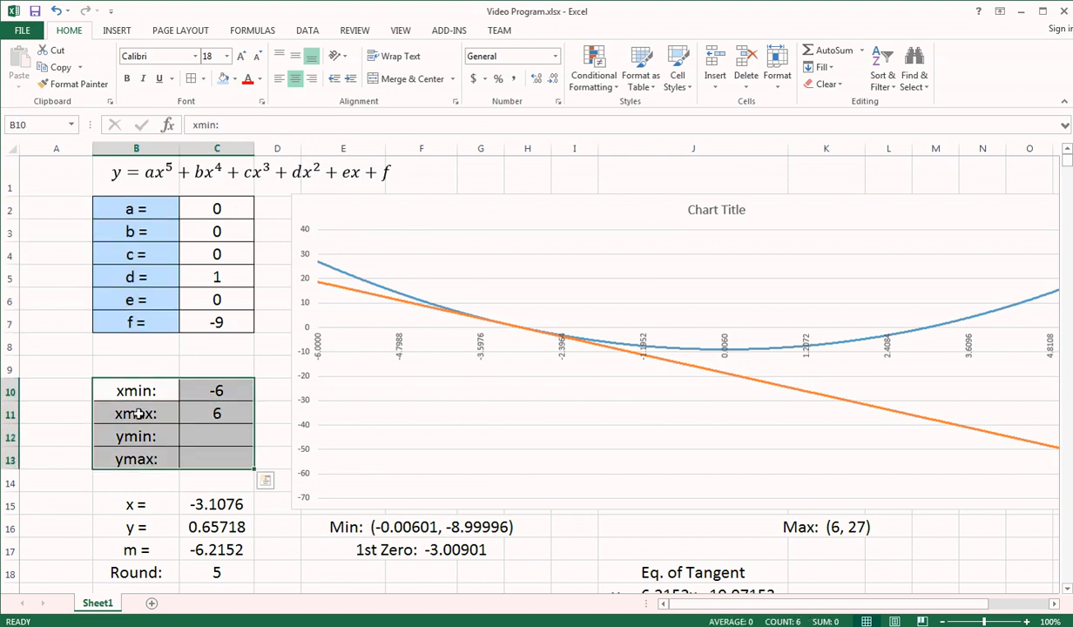
pyautogui.moveTo(138, 390); pyautogui.dragTo(139, 459)
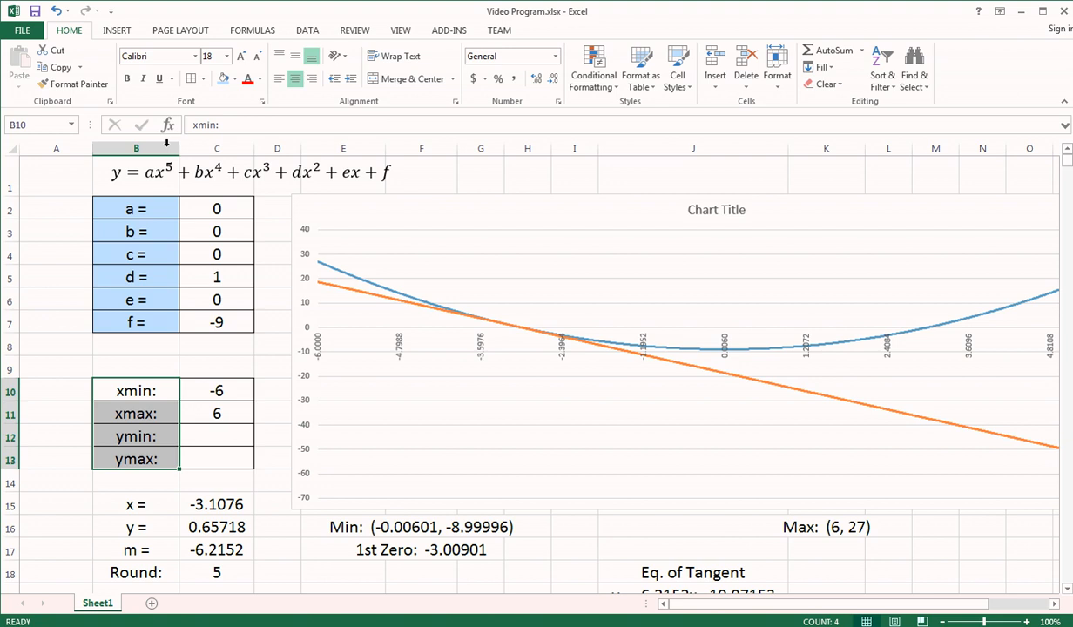
pyautogui.click(223, 80)
# Fill the labels B15:B18 and the calculated cells C16:C17 with light blue, and apply all borders to B15:C18
pyautogui.moveTo(220, 388); pyautogui.dragTo(219, 454)
pyautogui.moveTo(1069, 165); pyautogui.dragTo(1068, 169)
pyautogui.moveTo(140, 304); pyautogui.dragTo(154, 374)
pyautogui.moveTo(212, 326); pyautogui.dragTo(210, 349)
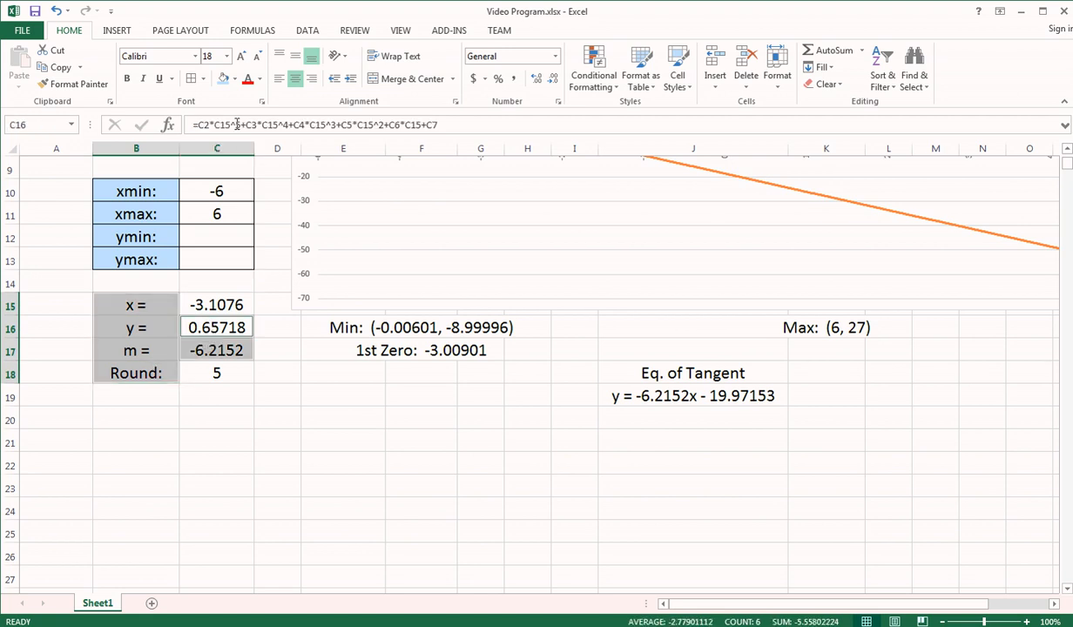
pyautogui.click(224, 80)
pyautogui.moveTo(136, 303); pyautogui.dragTo(217, 373)
pyautogui.click(190, 79)
pyautogui.click(276, 438)
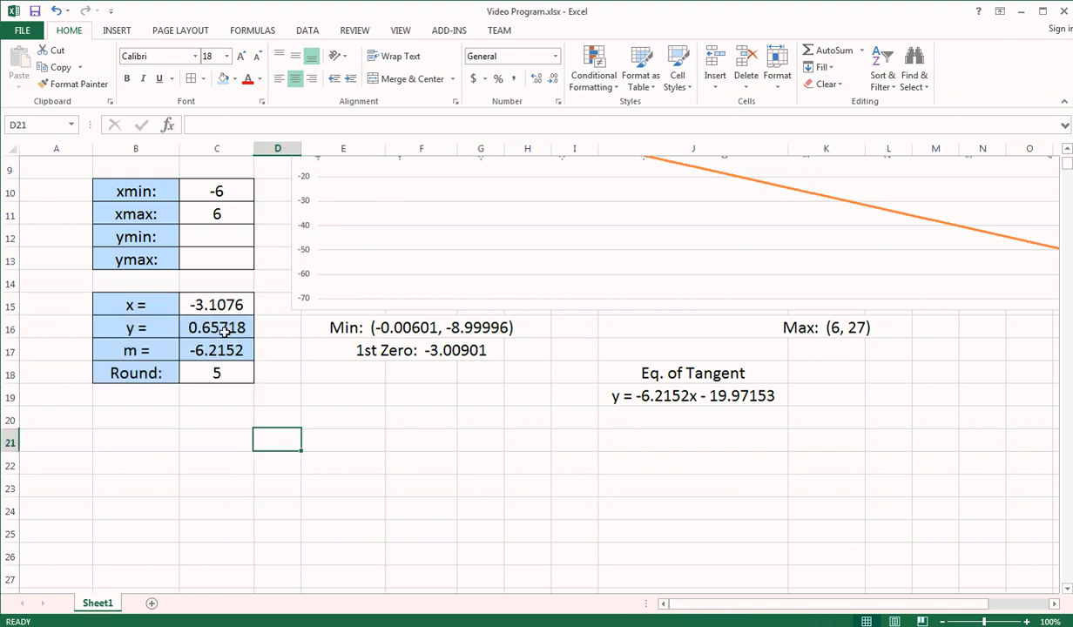
# Set the tangent point's x value in C15 to -2
pyautogui.click(217, 311)
pyautogui.write('-2')
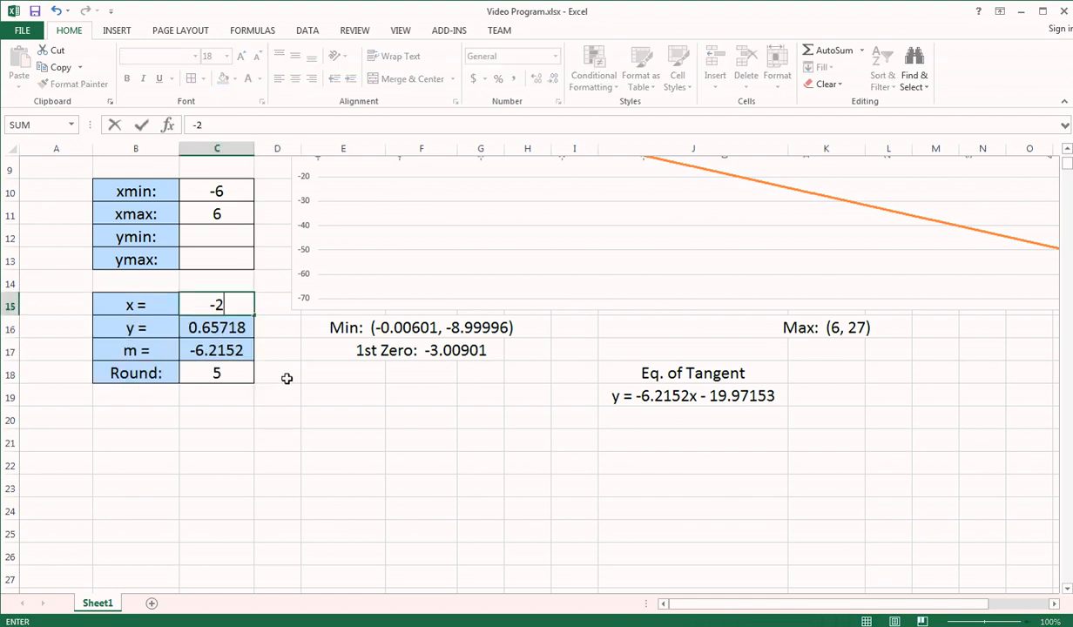
pyautogui.press('Return')
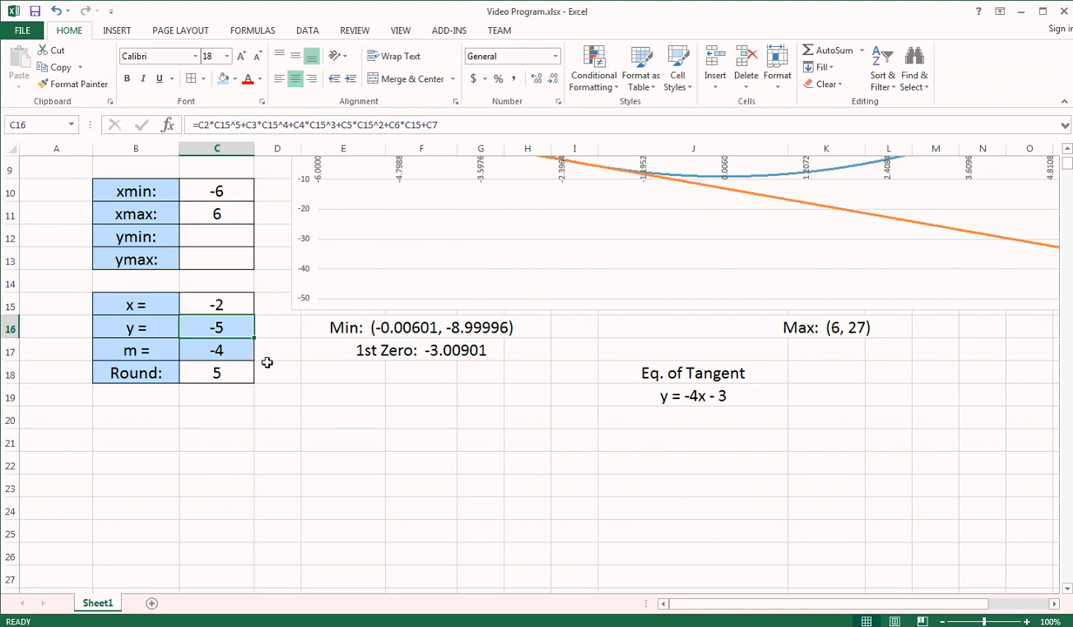
# Inspect the formula behind the y value in C16 without changing it
pyautogui.doubleClick(217, 326)
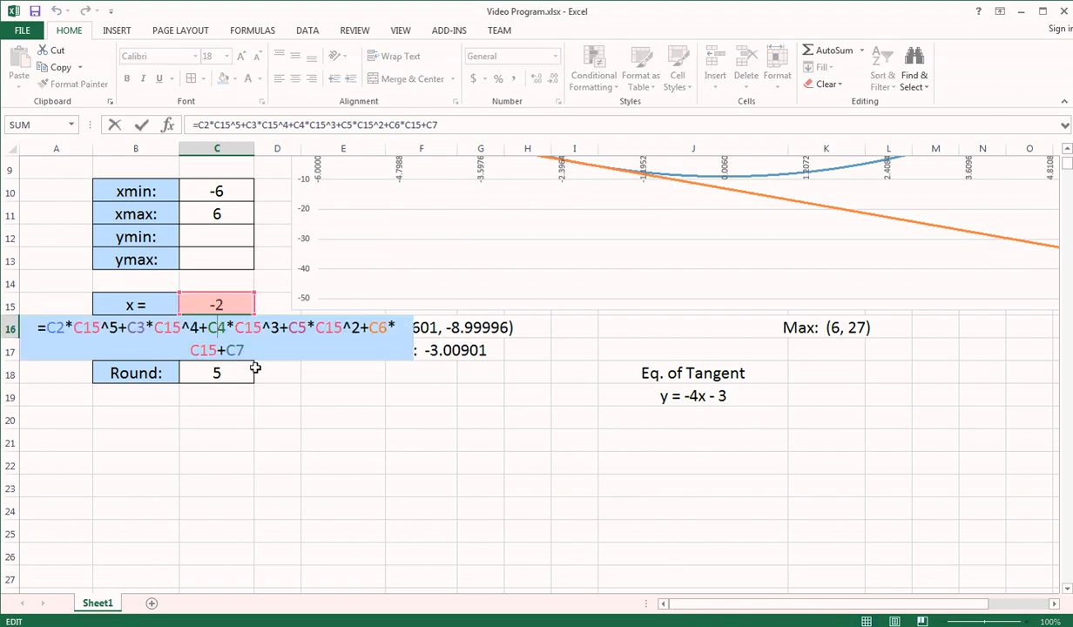
pyautogui.press('Escape')
pyautogui.click(275, 438)
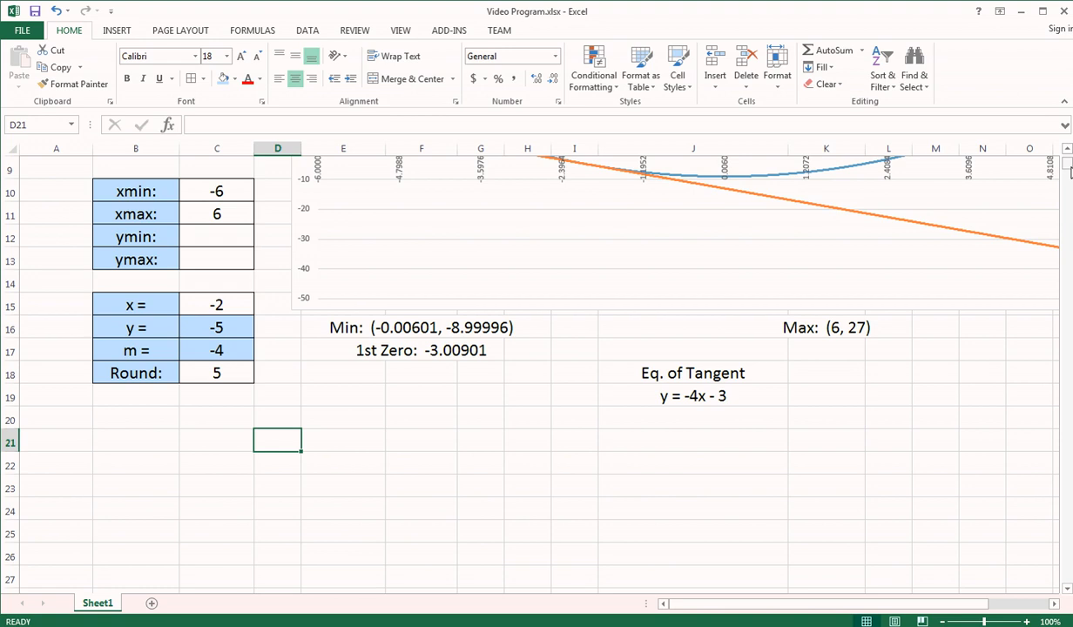
# Delete the placeholder title from the chart
pyautogui.scroll(3, 1070, 171)
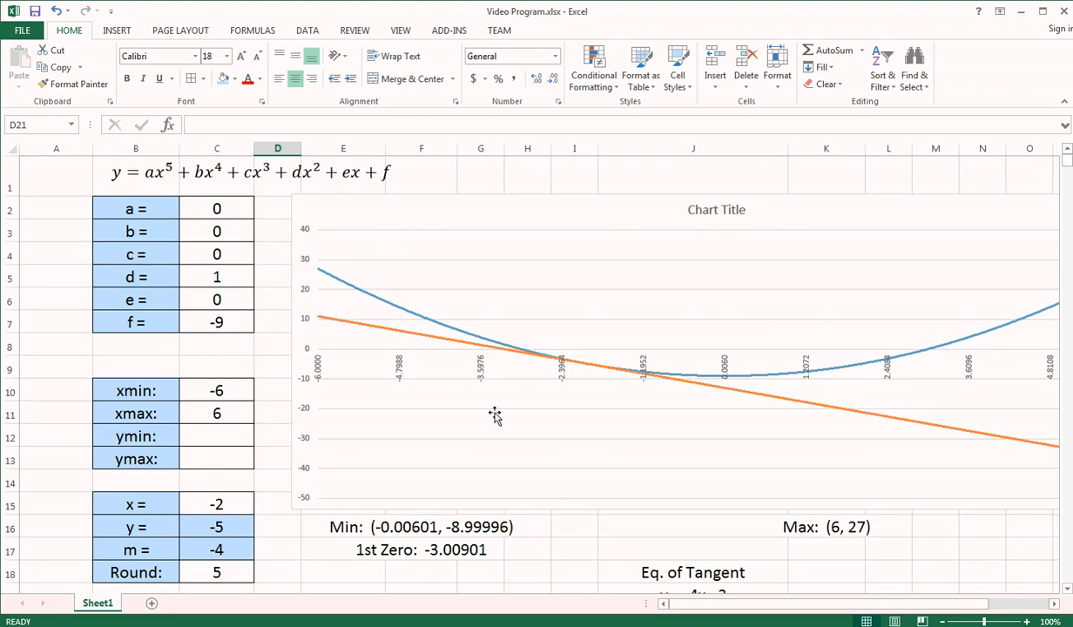
pyautogui.click(696, 209)
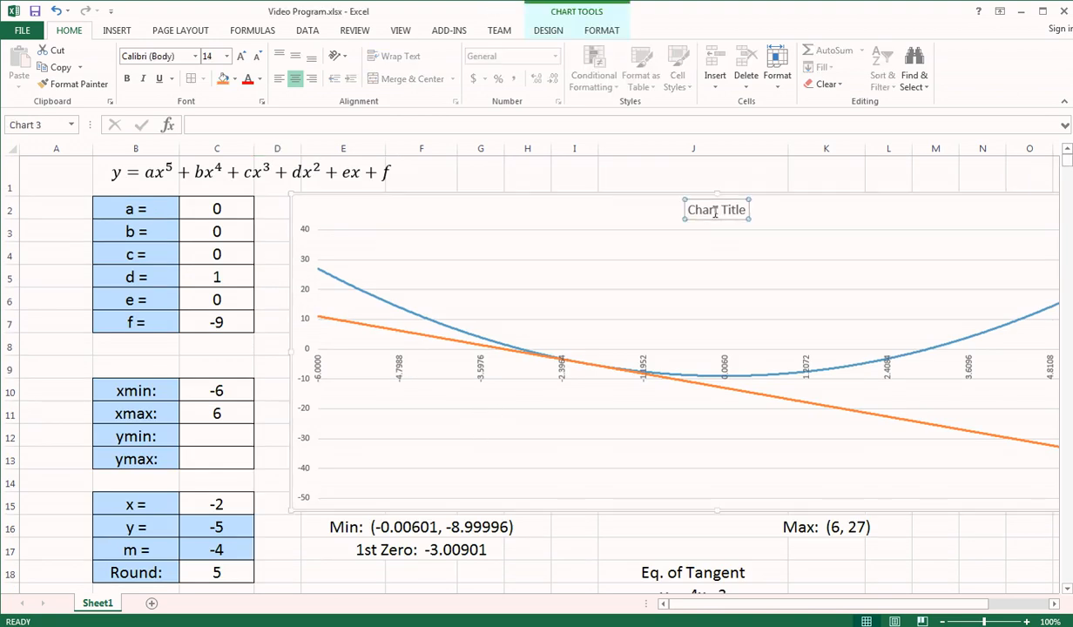
pyautogui.press('Delete')
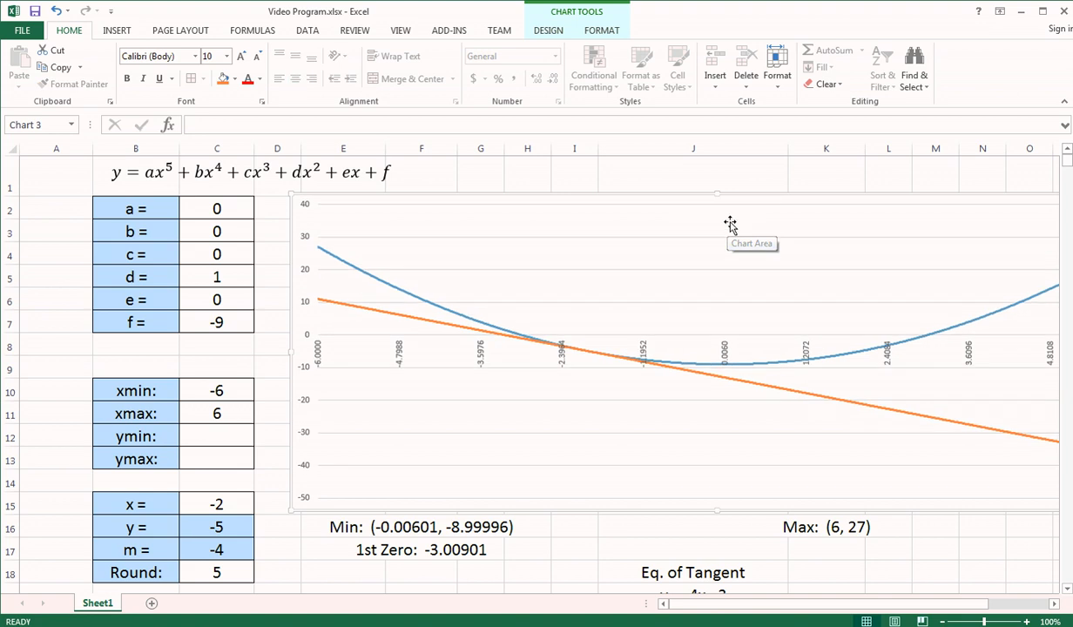
# Enlarge the polynomial equation in the text box above the table to font size 24
pyautogui.click(277, 167)
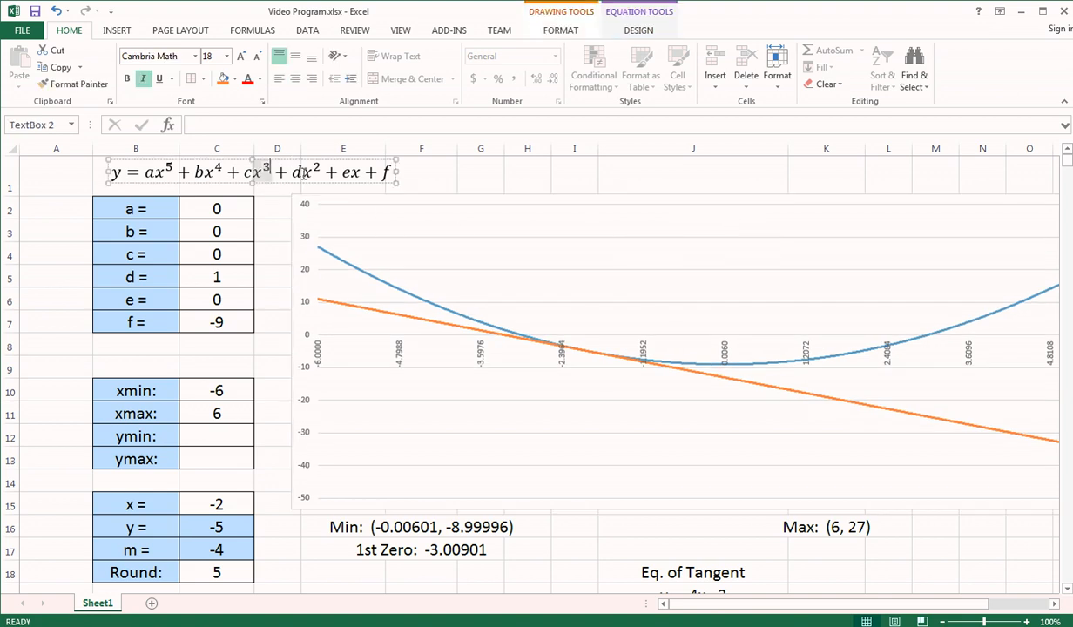
pyautogui.click(335, 161)
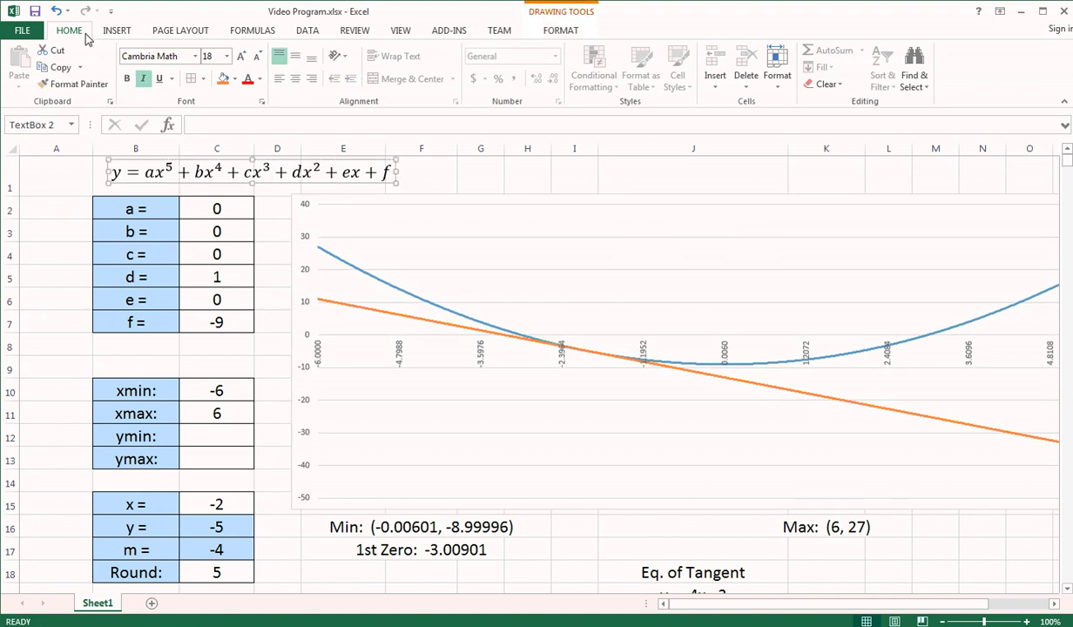
pyautogui.click(226, 56)
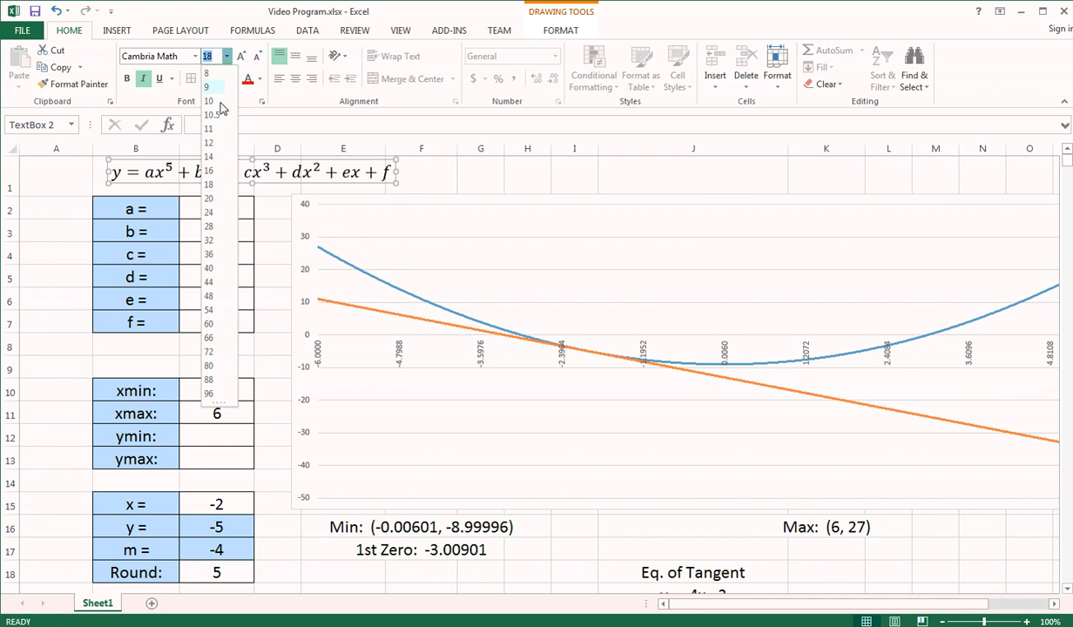
pyautogui.click(209, 212)
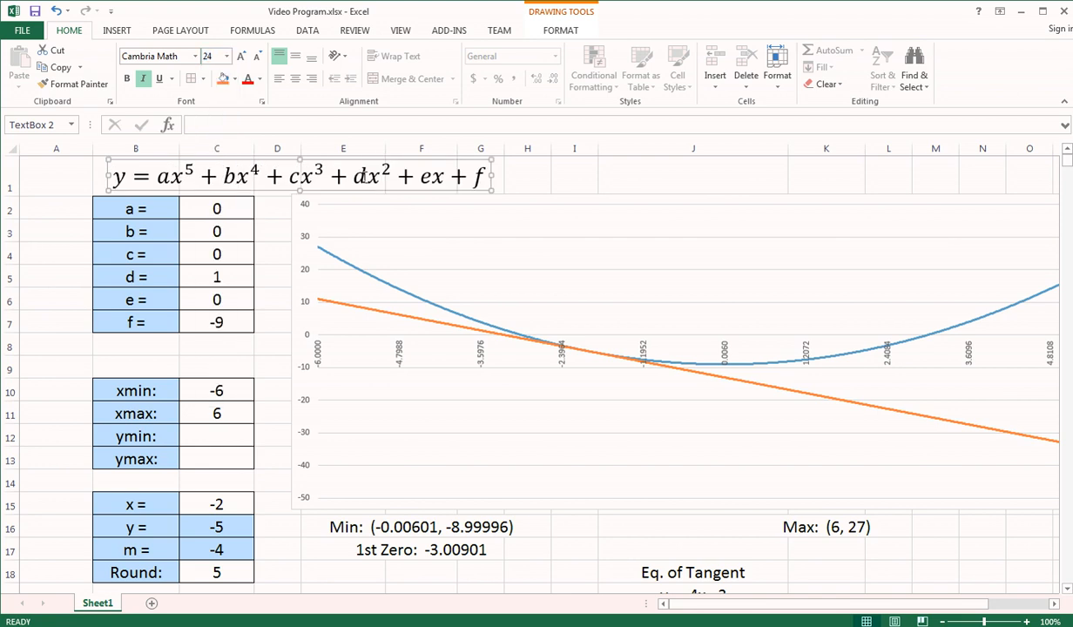
# Bring the polynomial equation text box to the front and place it centred over the upper part of the chart
pyautogui.moveTo(371, 159); pyautogui.dragTo(779, 158)
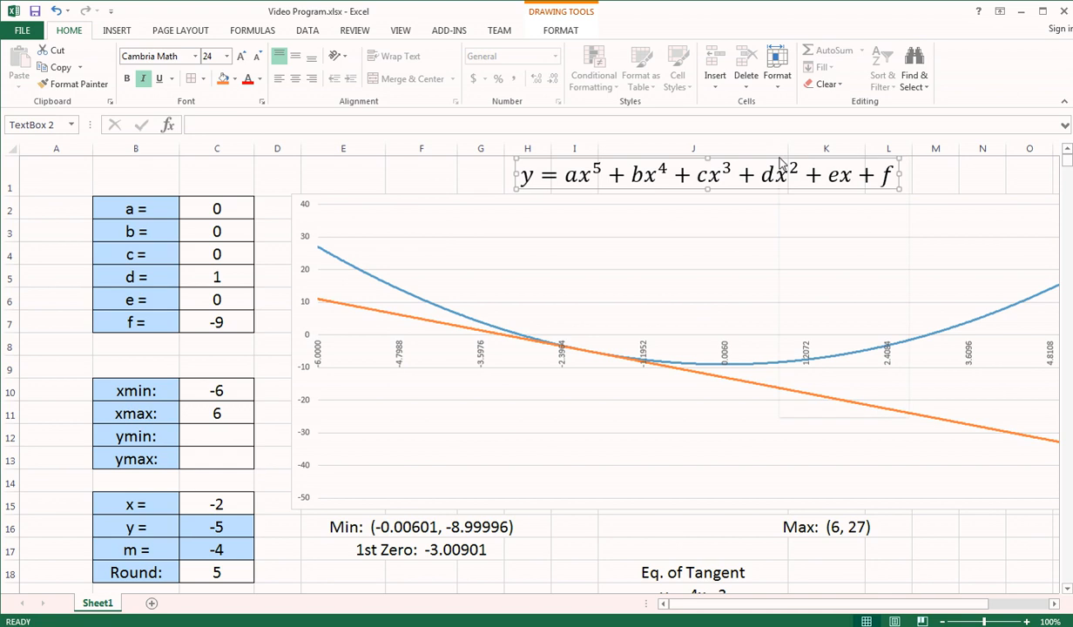
pyautogui.rightClick(780, 159)
pyautogui.click(837, 302)
pyautogui.moveTo(757, 185); pyautogui.dragTo(742, 237)
# Narrow the empty column A and reduce the height of the empty row 1
pyautogui.click(330, 173)
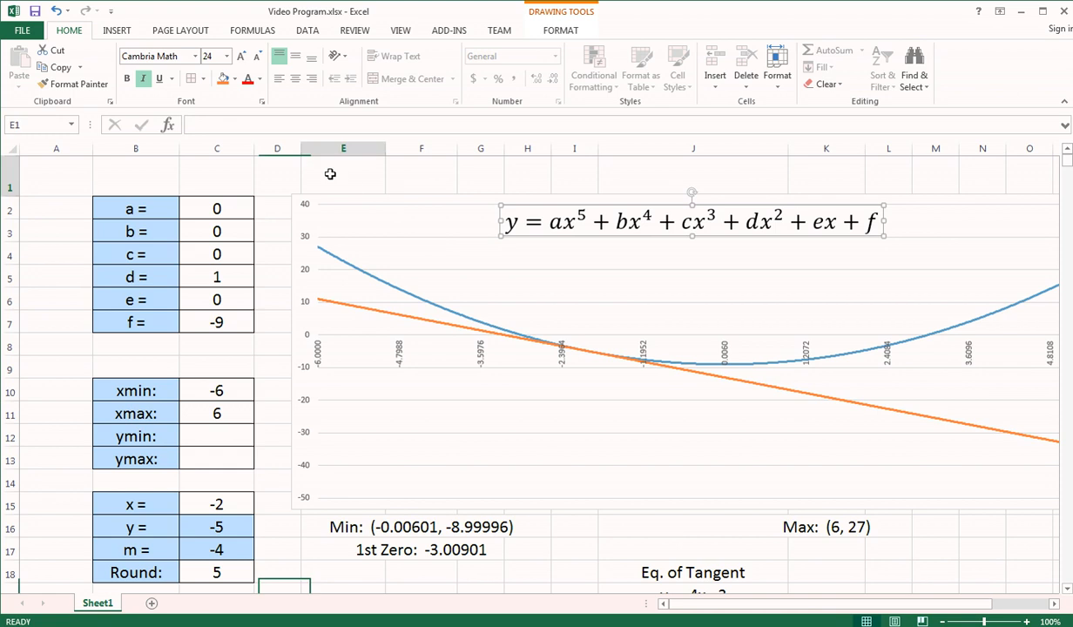
pyautogui.moveTo(94, 150); pyautogui.dragTo(35, 152)
pyautogui.moveTo(7, 190); pyautogui.dragTo(7, 164)
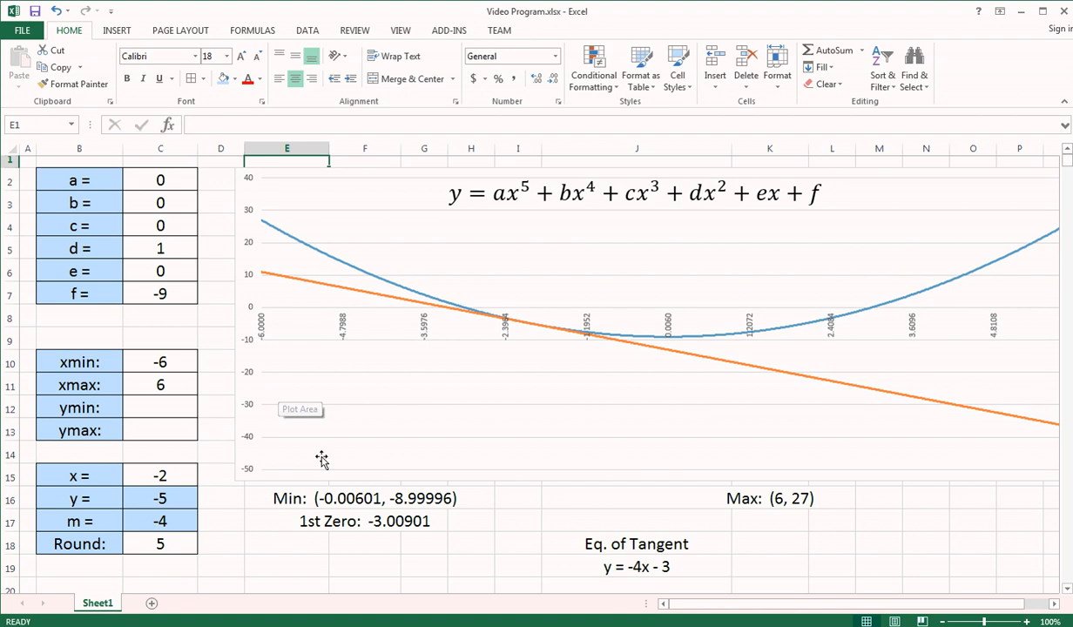
# Move the maximum's label from K16 to N16
pyautogui.click(873, 540)
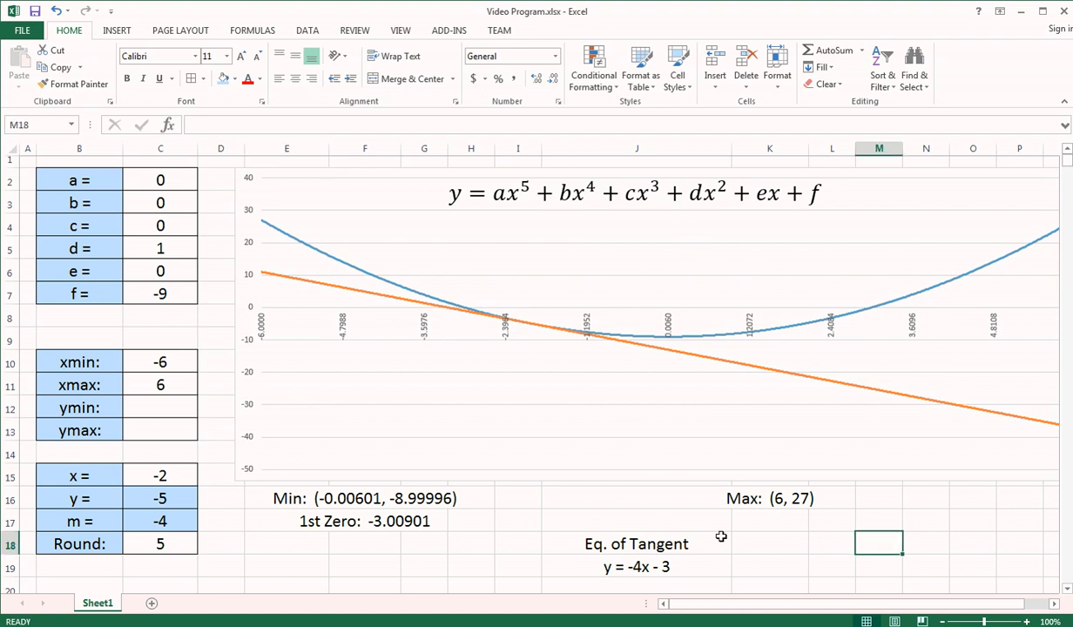
pyautogui.moveTo(312, 494); pyautogui.dragTo(925, 498)
pyautogui.click(770, 494)
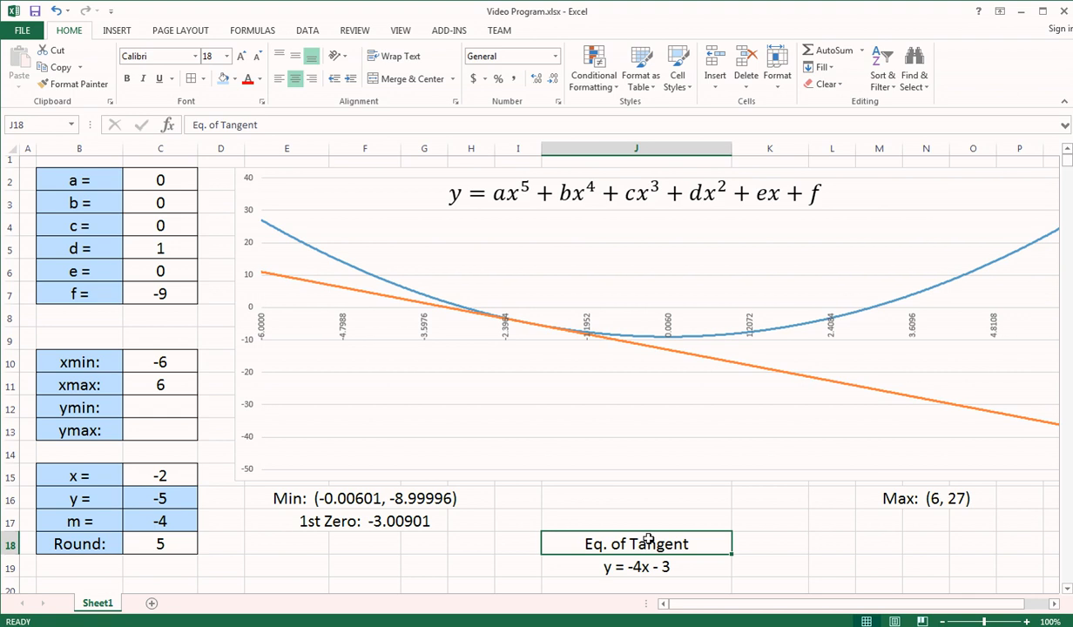
# Copy the full text of the tangent equation formula in J19, leaving the cell as it is
pyautogui.moveTo(646, 543); pyautogui.dragTo(642, 567)
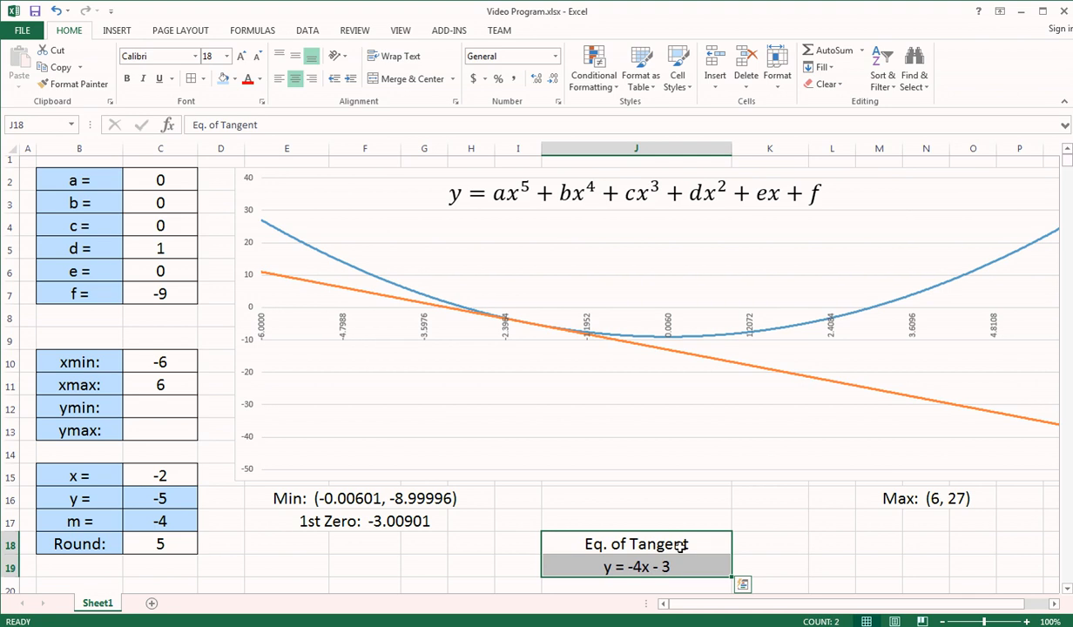
pyautogui.click(635, 566)
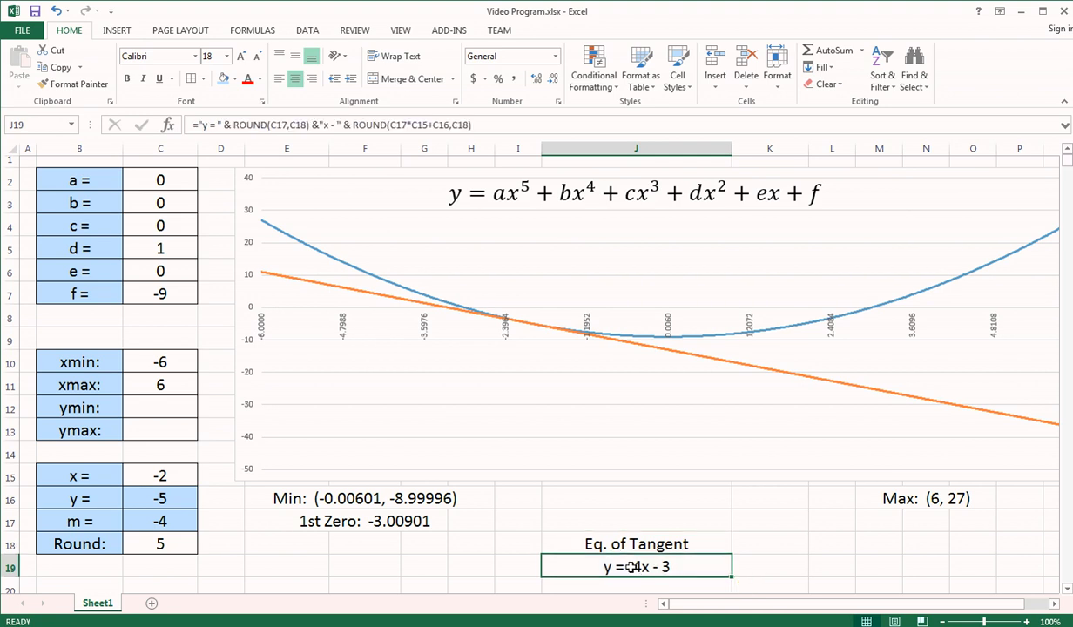
pyautogui.moveTo(490, 124); pyautogui.dragTo(161, 111)
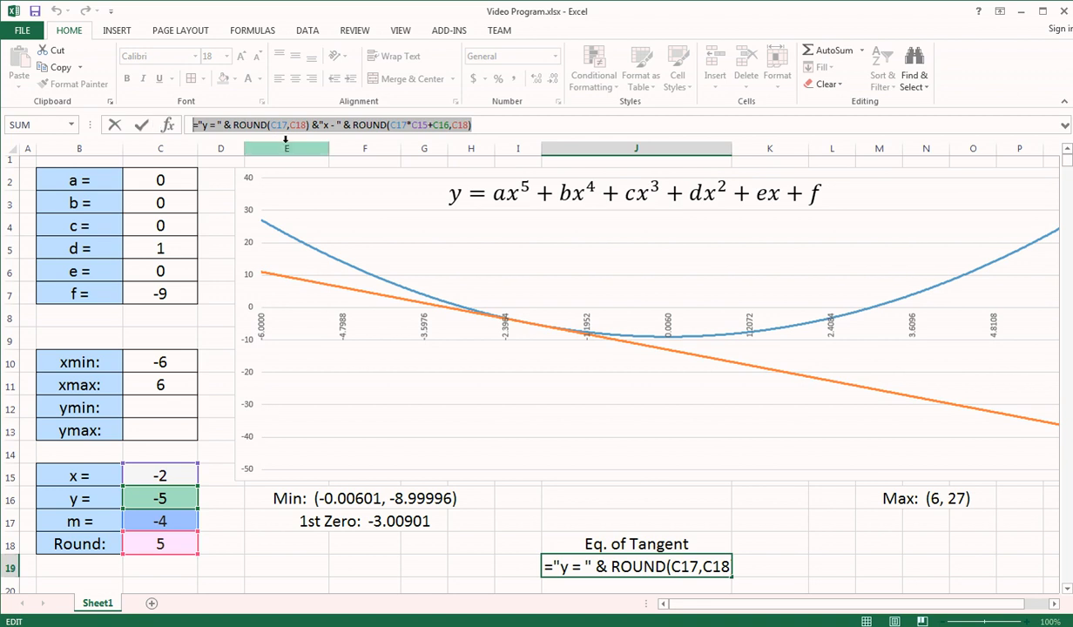
pyautogui.hotkey('ctrl', 'c')
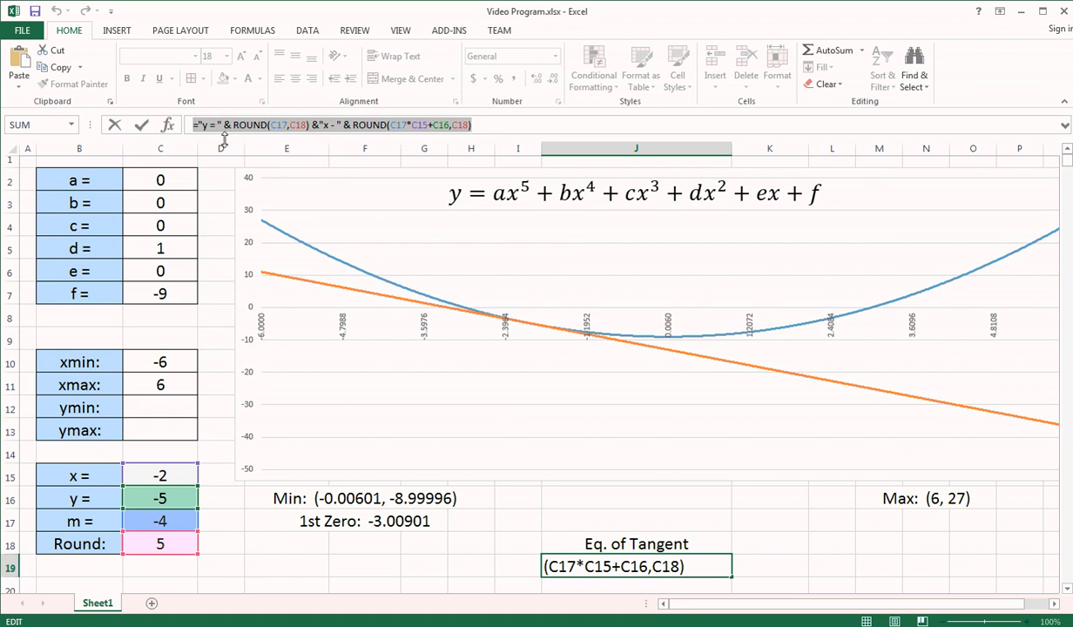
pyautogui.press('Return')
# Turn the heading in J18 into a formula joining "Eq. of Tangent: " with the copied J19 expression, dropping the expression's own equals sign
pyautogui.click(613, 524)
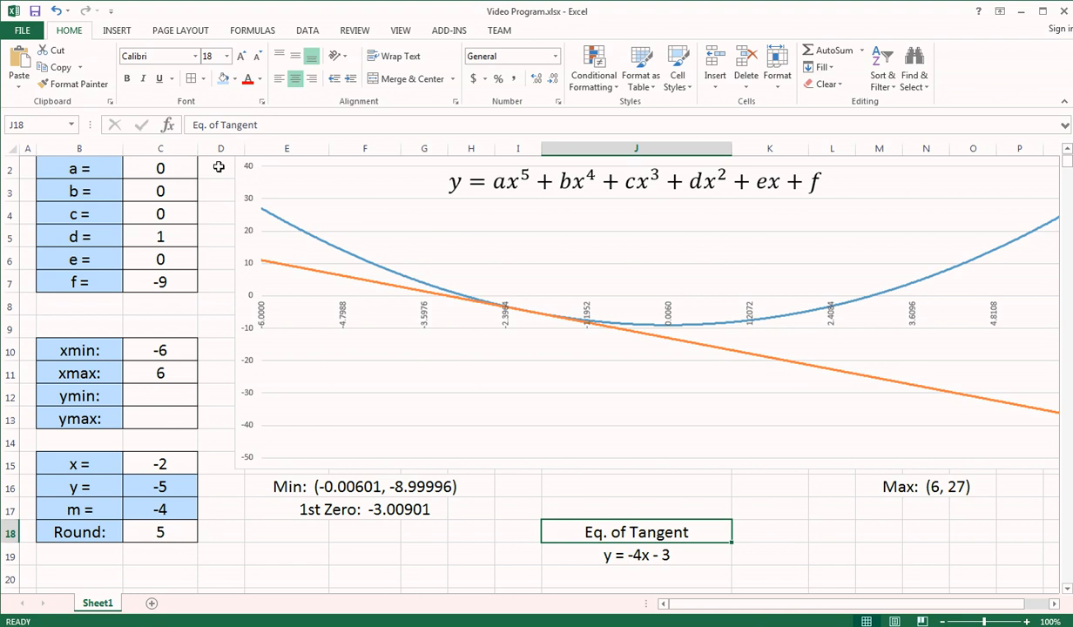
pyautogui.click(192, 124)
pyautogui.write('="')
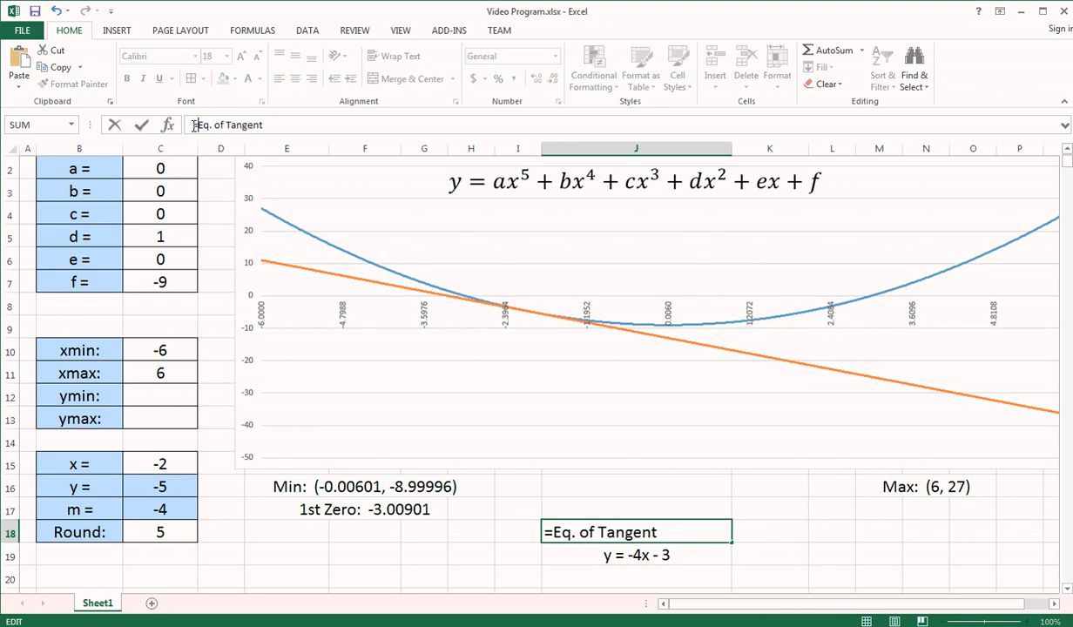
pyautogui.click(275, 125)
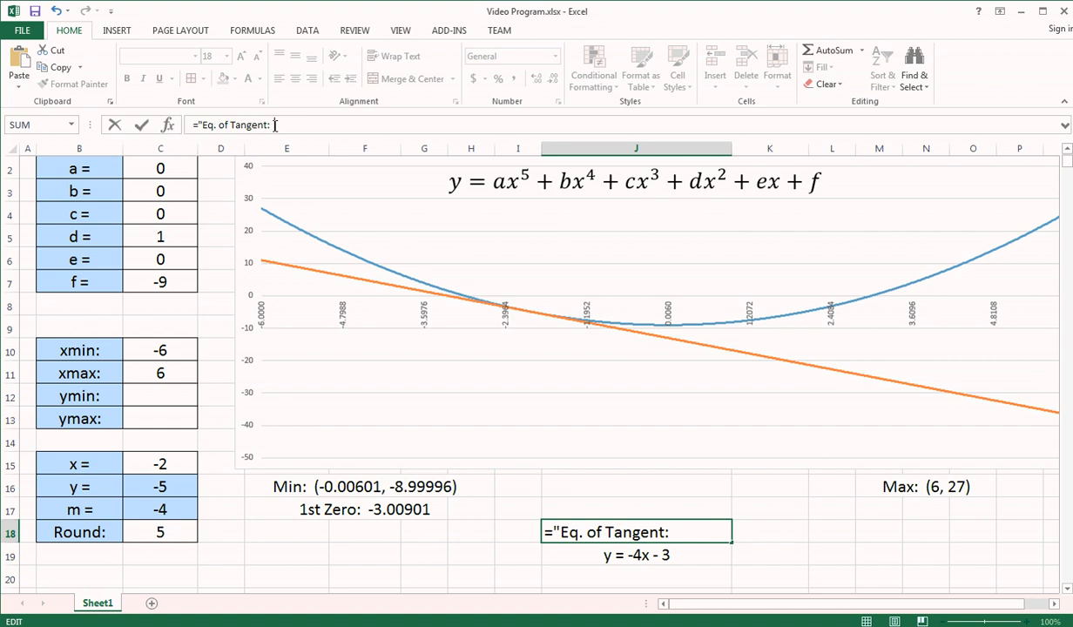
pyautogui.write('"&')
pyautogui.hotkey('ctrl', 'v')
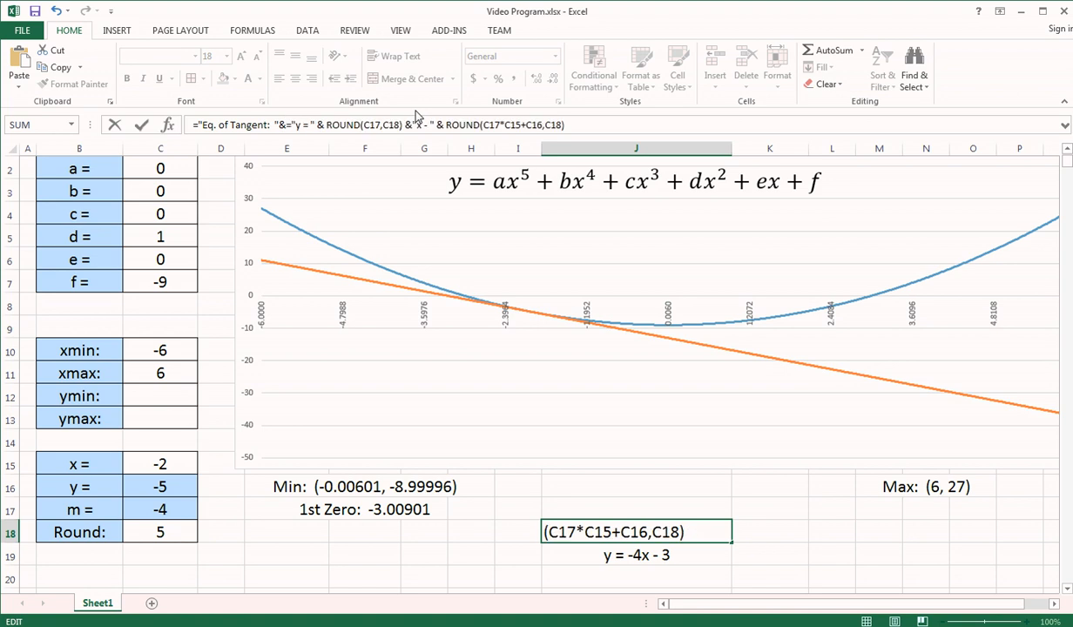
pyautogui.click(287, 125)
pyautogui.press('BackSpace')
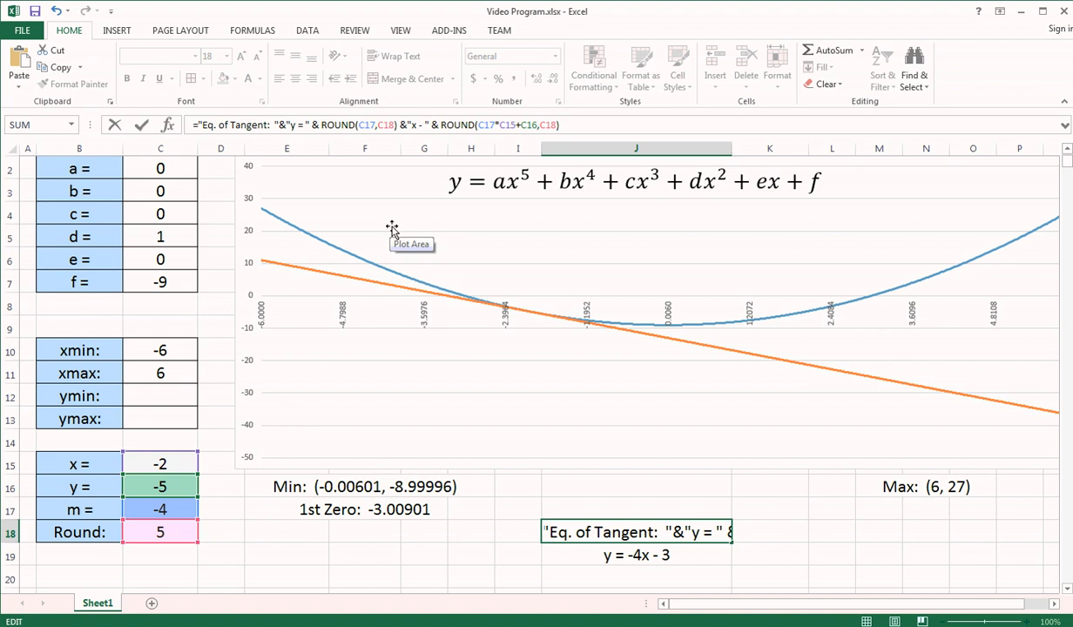
pyautogui.press('Return')
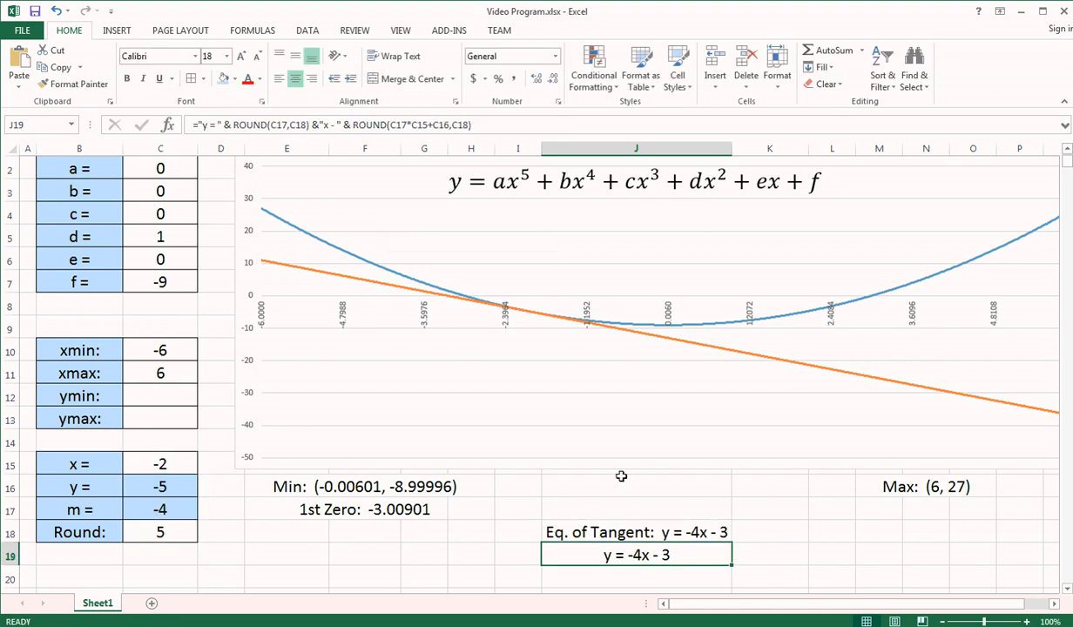
# Move the combined tangent label from J18 to F18, under the first zero, and clear the redundant equation in J19
pyautogui.click(618, 520)
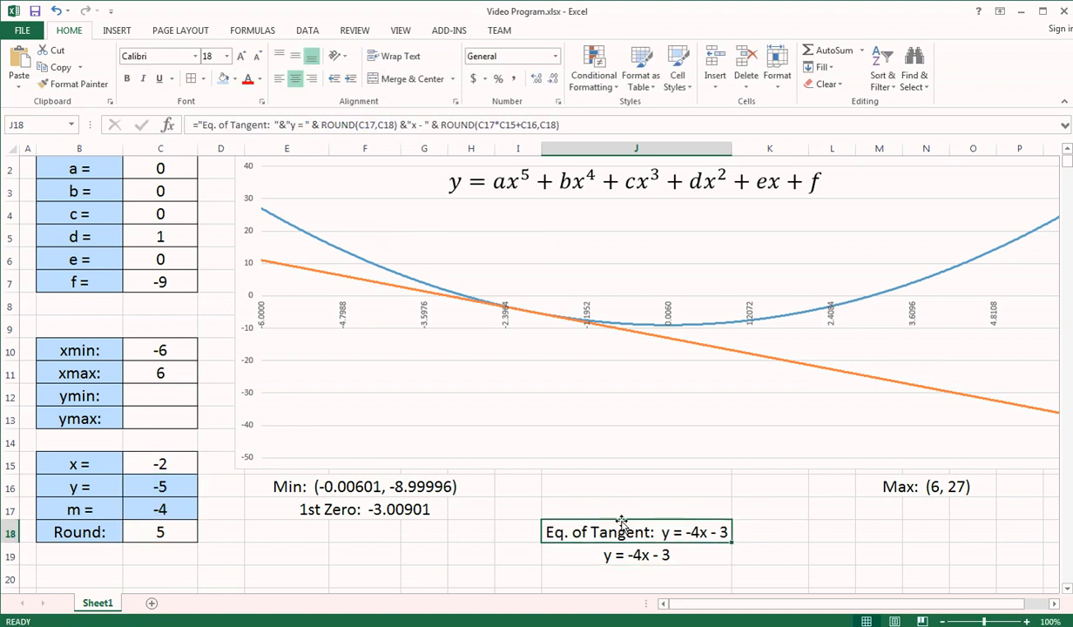
pyautogui.moveTo(621, 520); pyautogui.dragTo(383, 536)
pyautogui.click(628, 555)
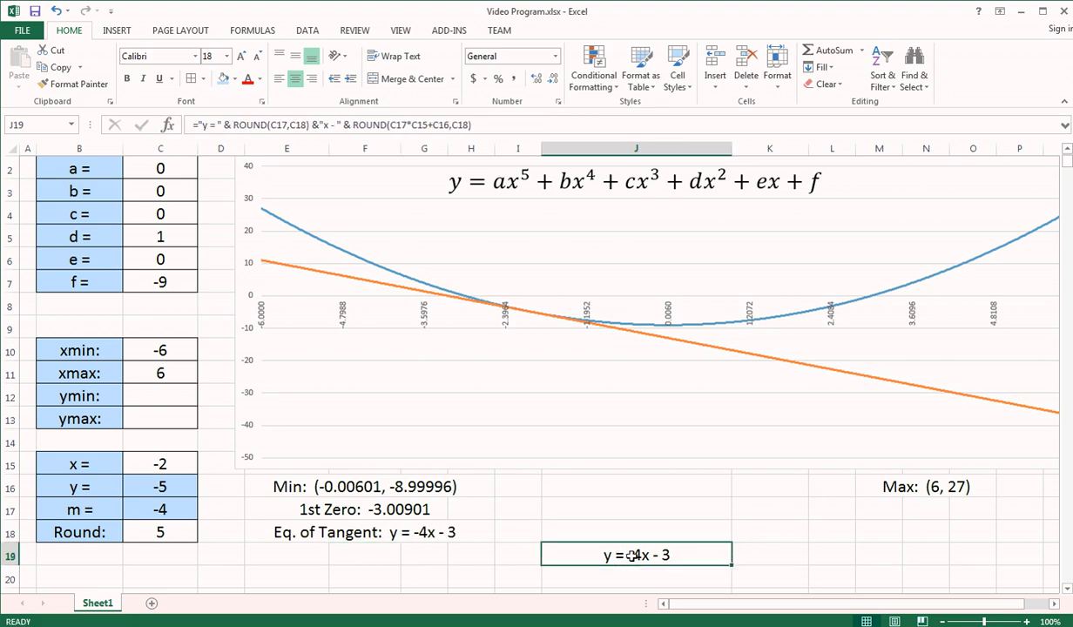
pyautogui.press('Delete')
pyautogui.click(413, 572)
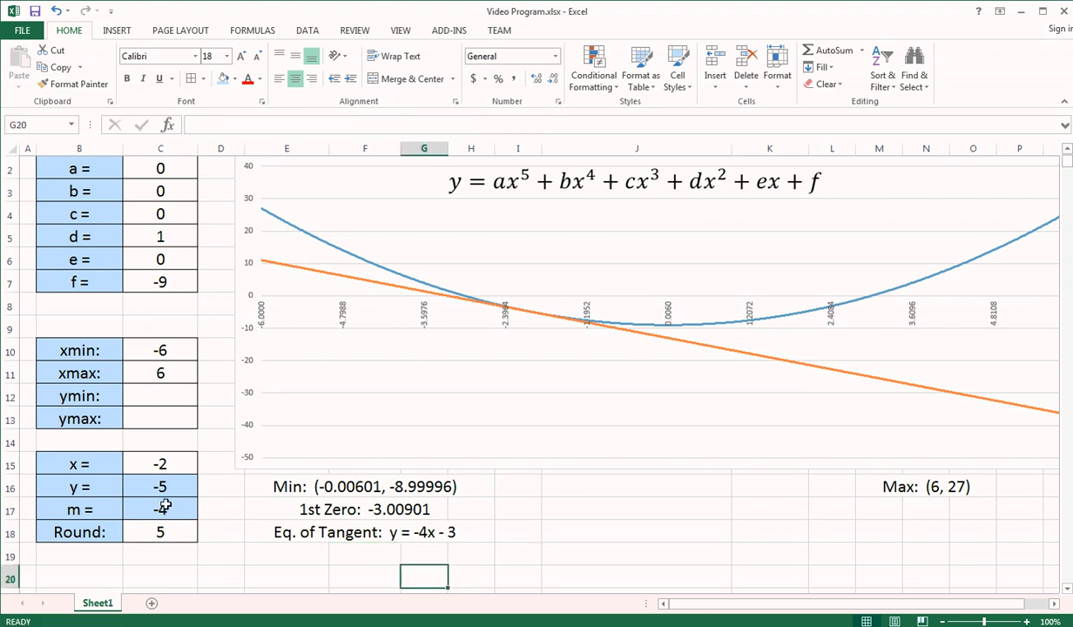
# Set the tangent point's x value in C15 to 0.4
pyautogui.click(161, 464)
pyautogui.write('.')
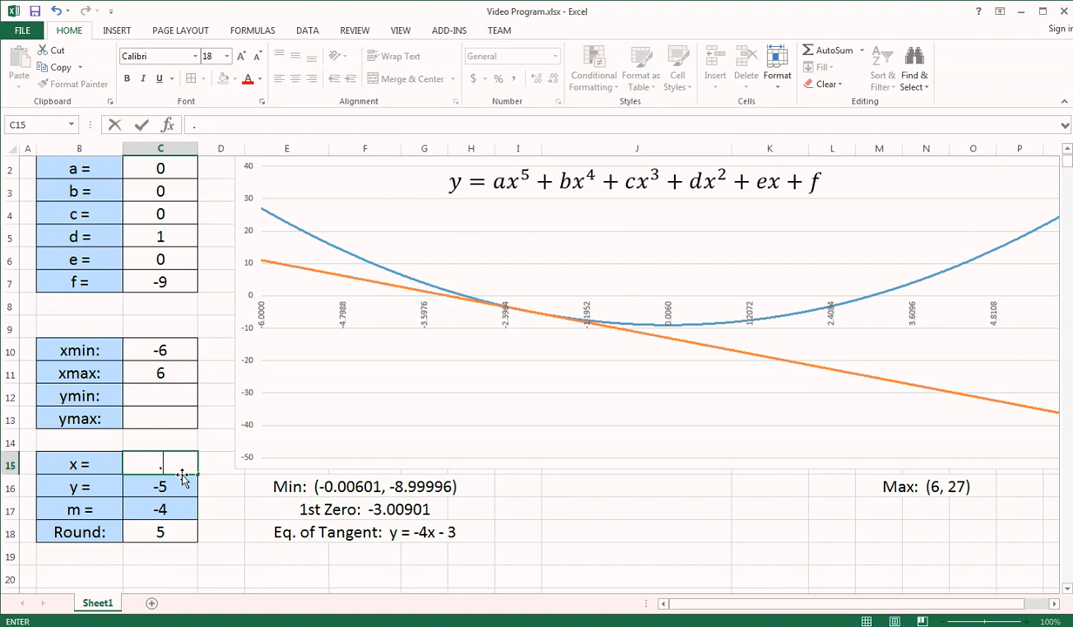
pyautogui.write('4')
pyautogui.press('Return')
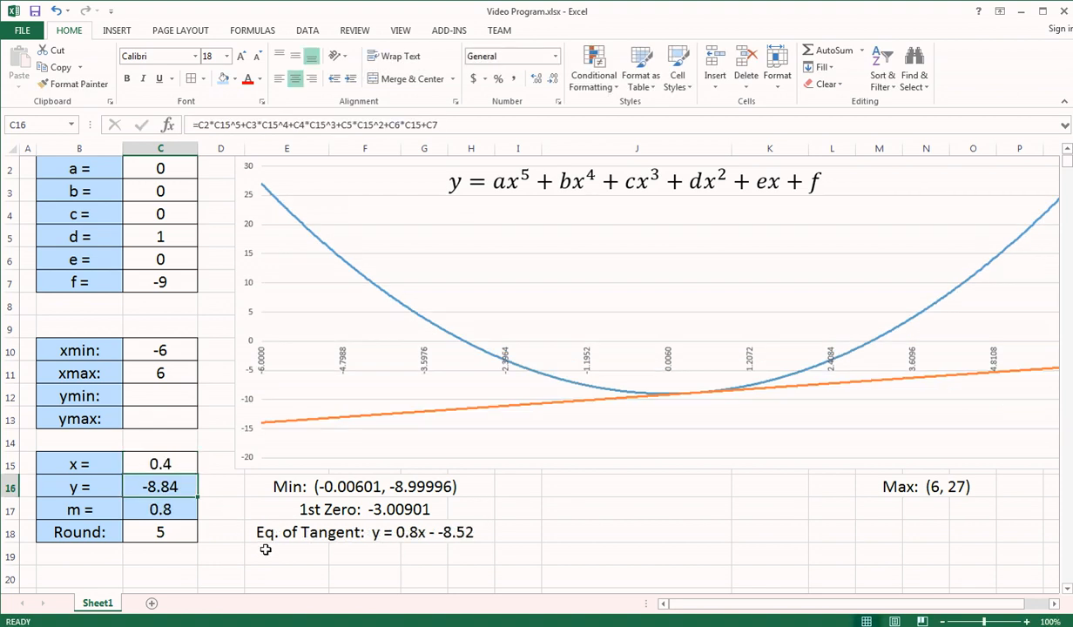